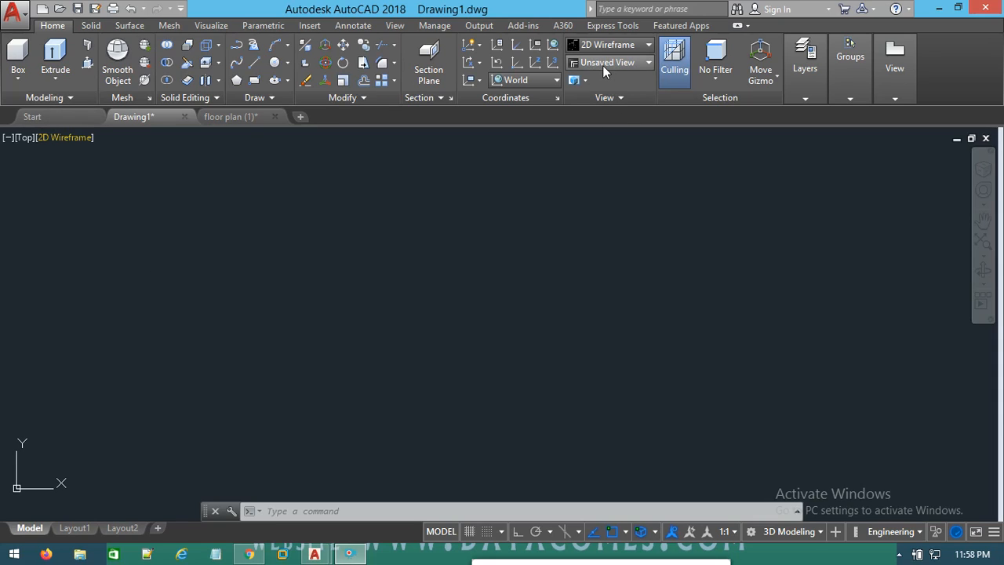
Set the viewport to the SE Isometric view with the Realistic visual style
click(649, 63)
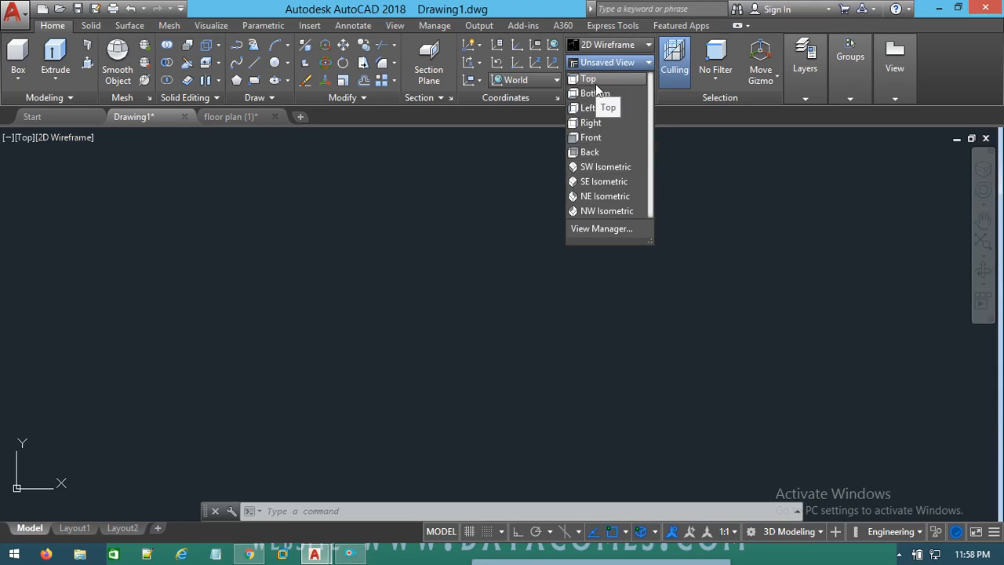
click(603, 182)
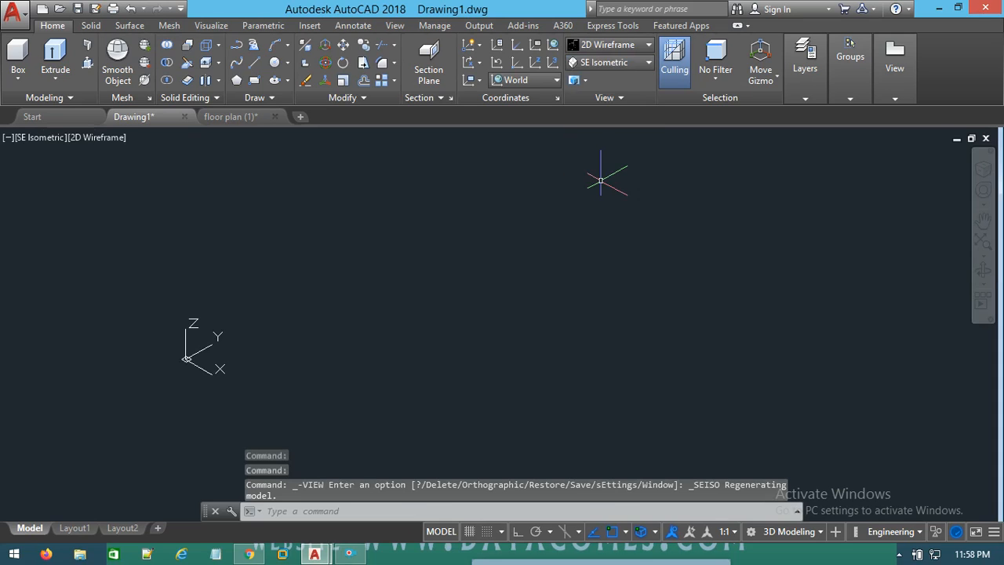
click(603, 43)
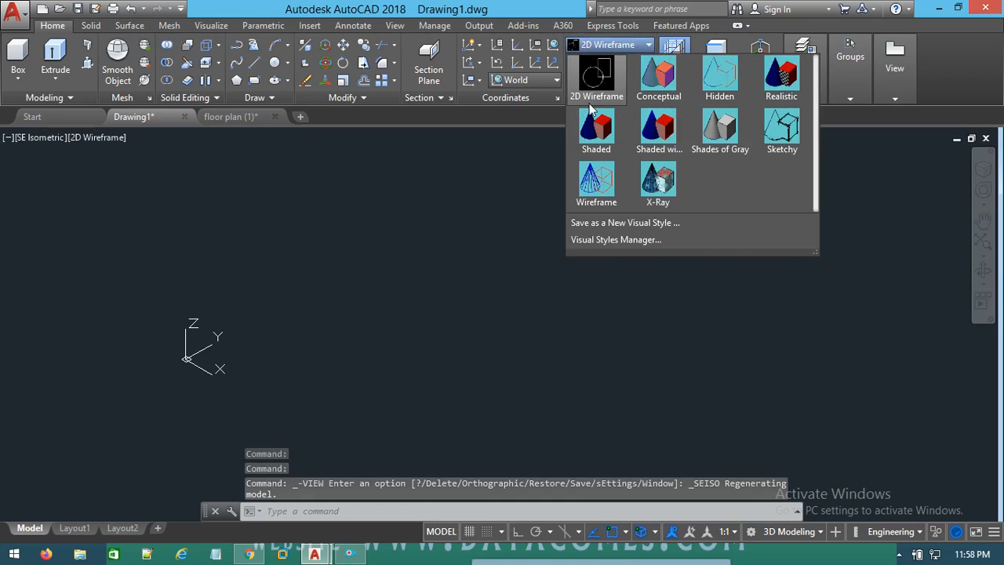
click(774, 87)
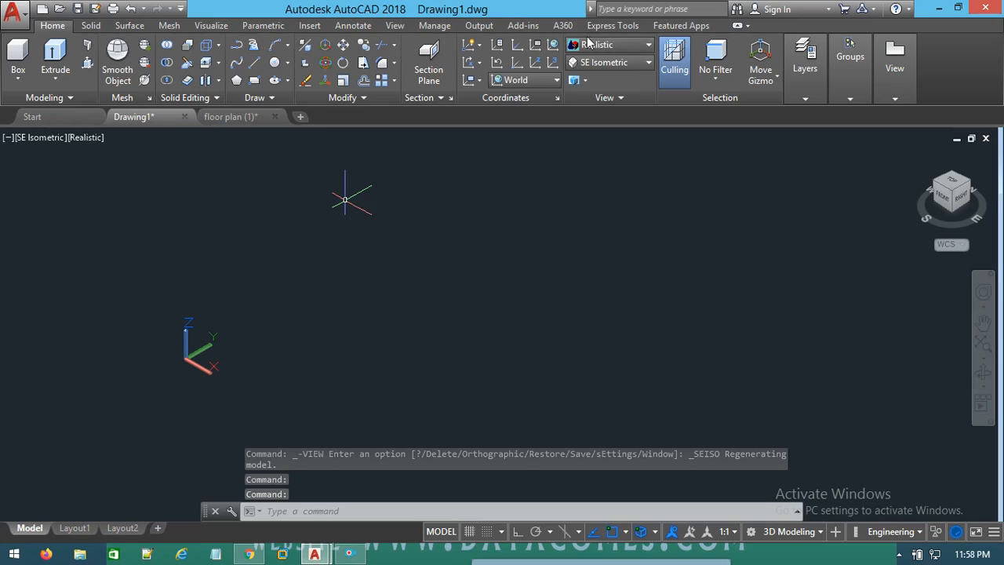
Use UCSICON to show the UCS icon in the viewport corner instead of at the origin
right_click(366, 273)
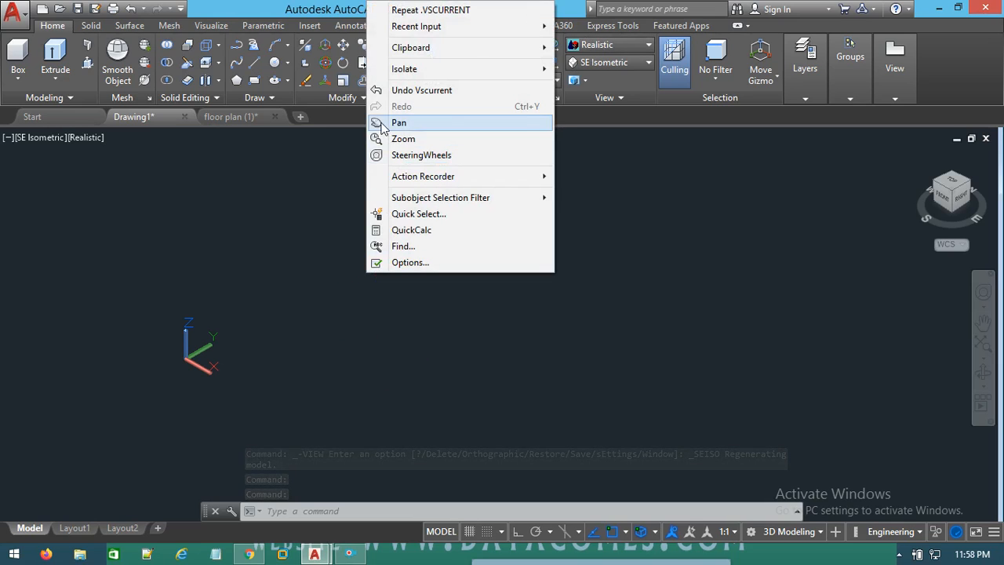
click(346, 333)
text(u)
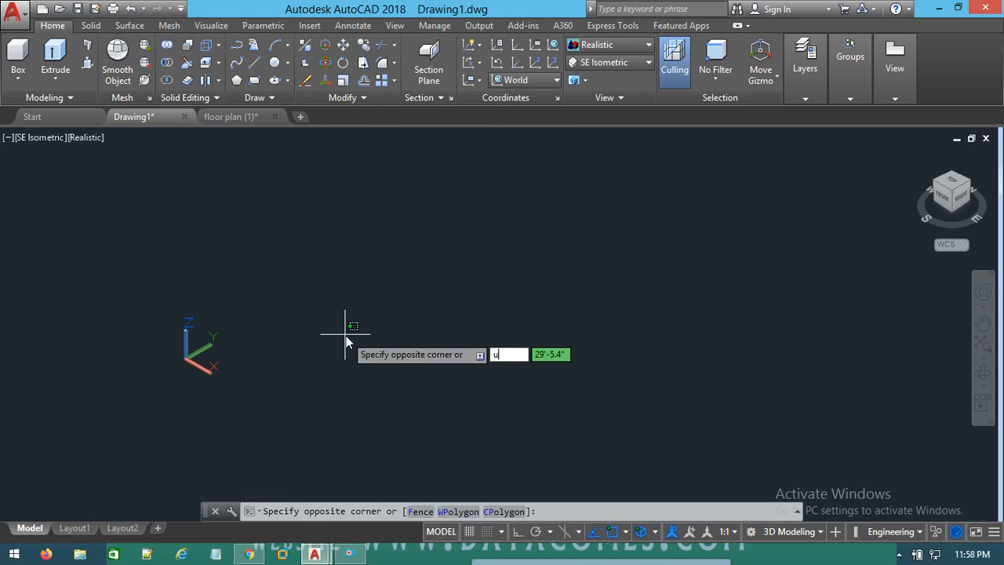
text(csicon)
key(Return)
click(398, 415)
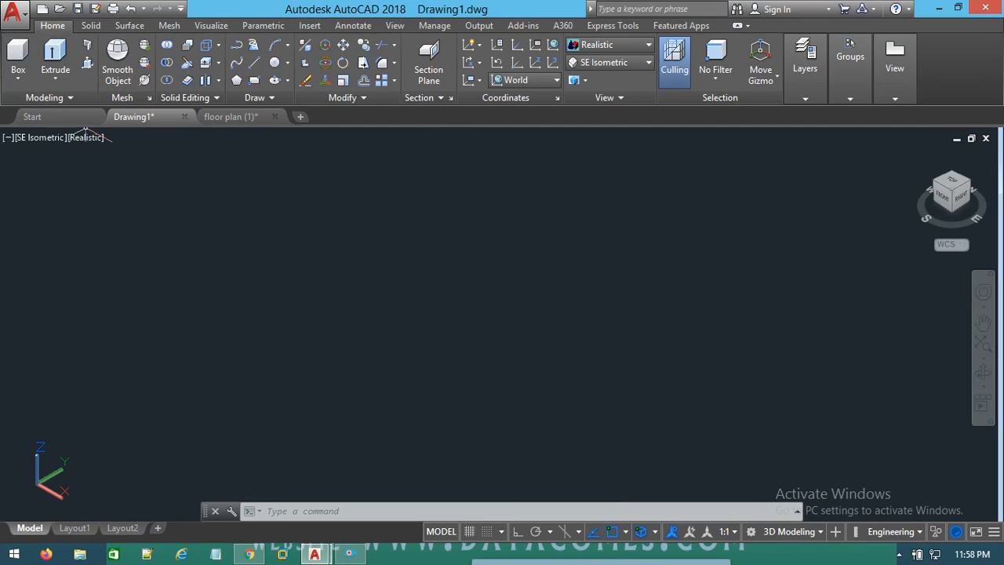
Create a solid box with a base of about 36'-4" by 45'-7" and a height of about 30'-7"
click(17, 52)
click(17, 79)
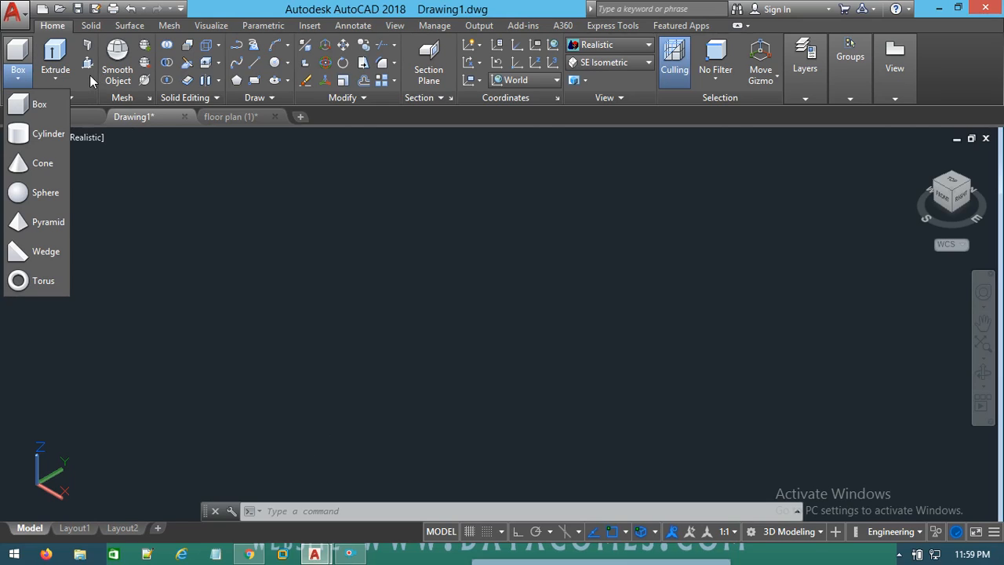
click(33, 110)
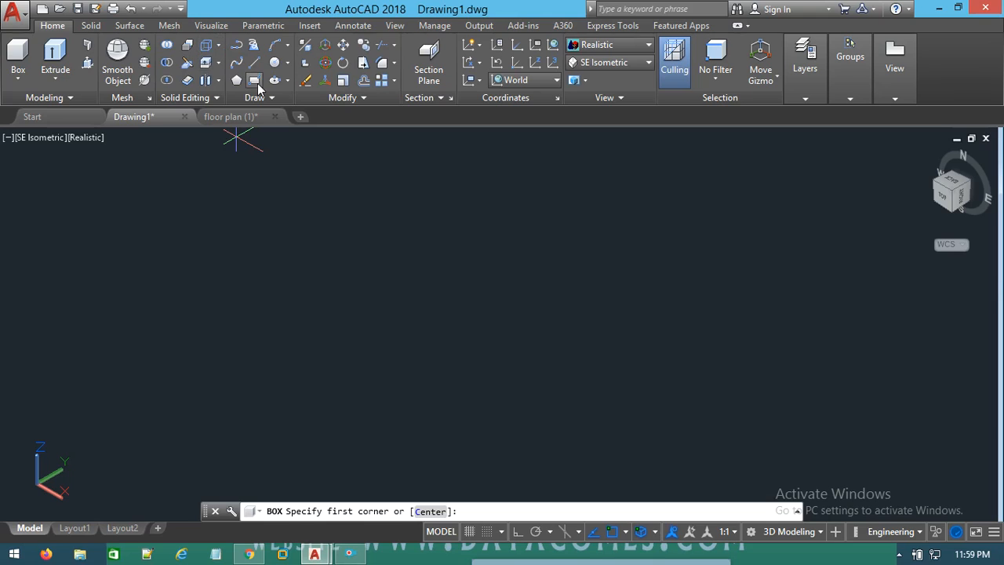
click(16, 52)
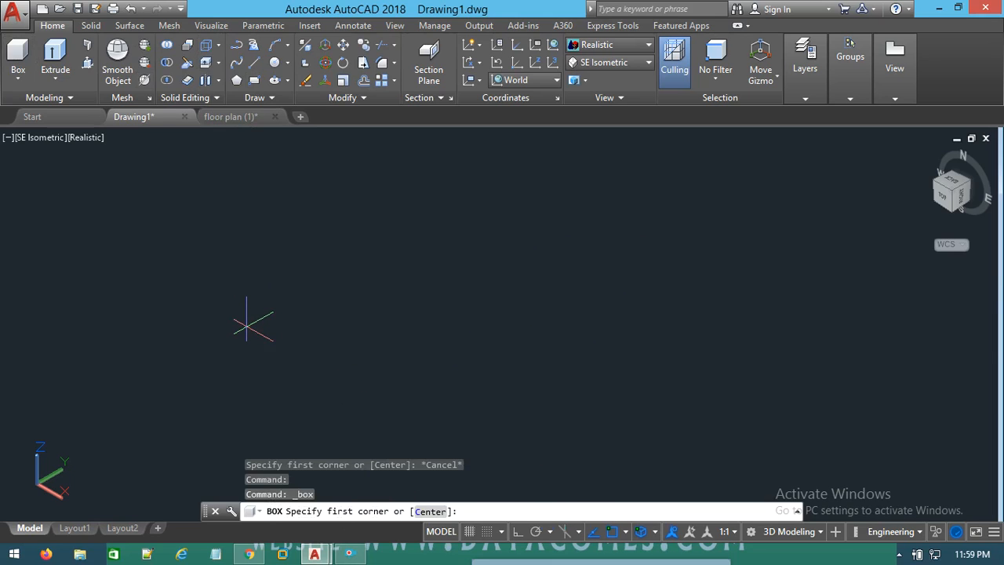
click(247, 325)
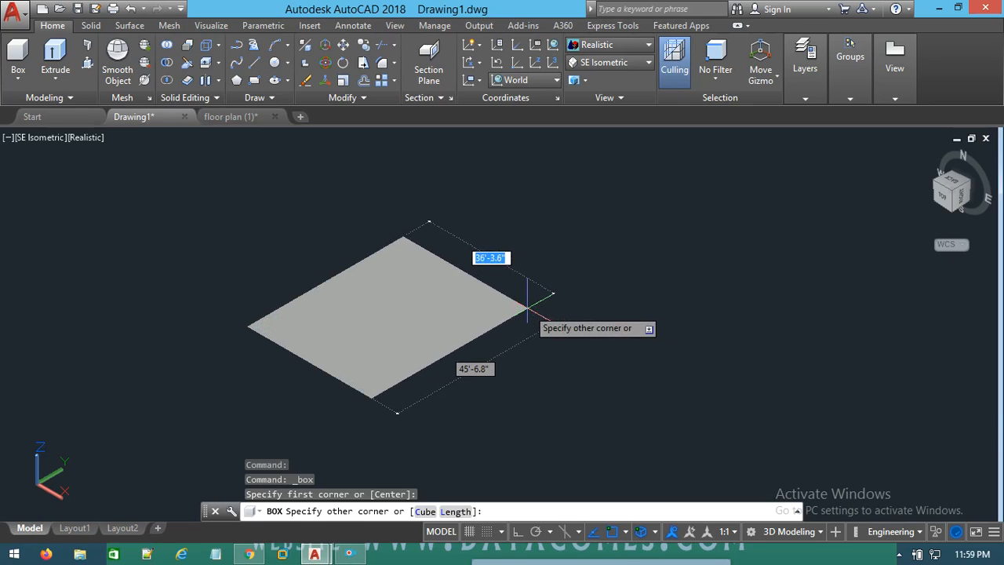
click(527, 310)
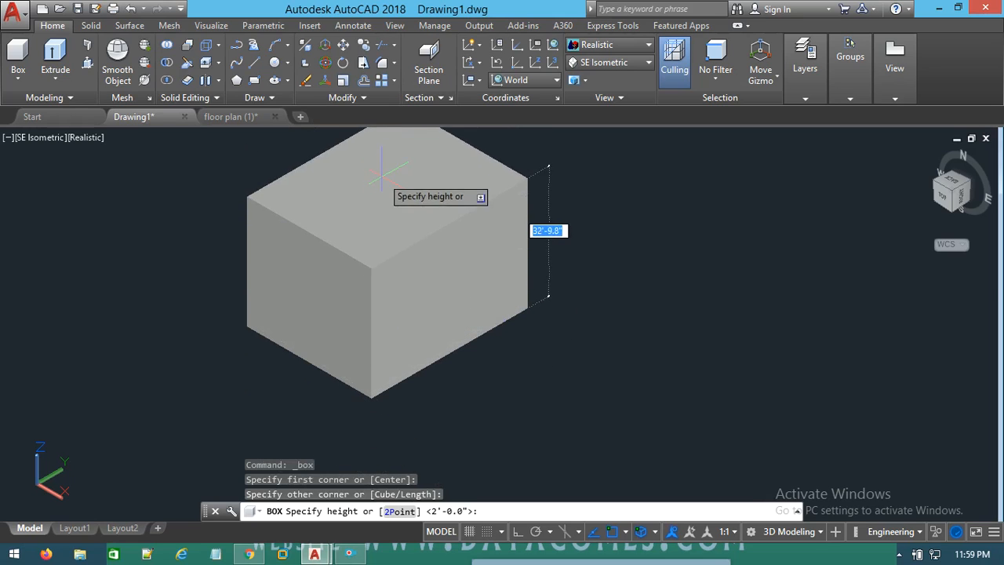
click(404, 184)
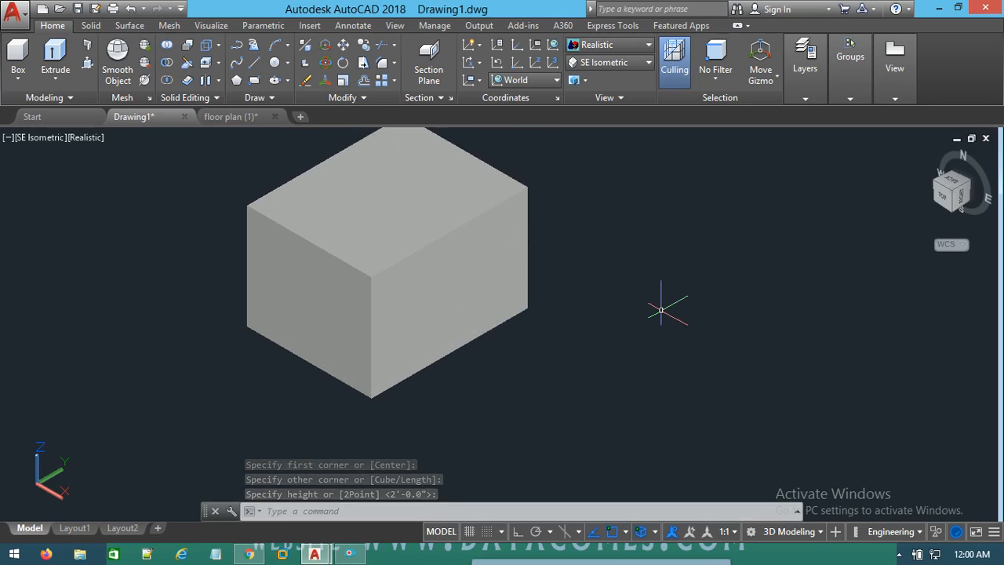
Create a solid cylinder beside the box with a base radius of about 12'-8" and a height of about 25'-5"
click(18, 79)
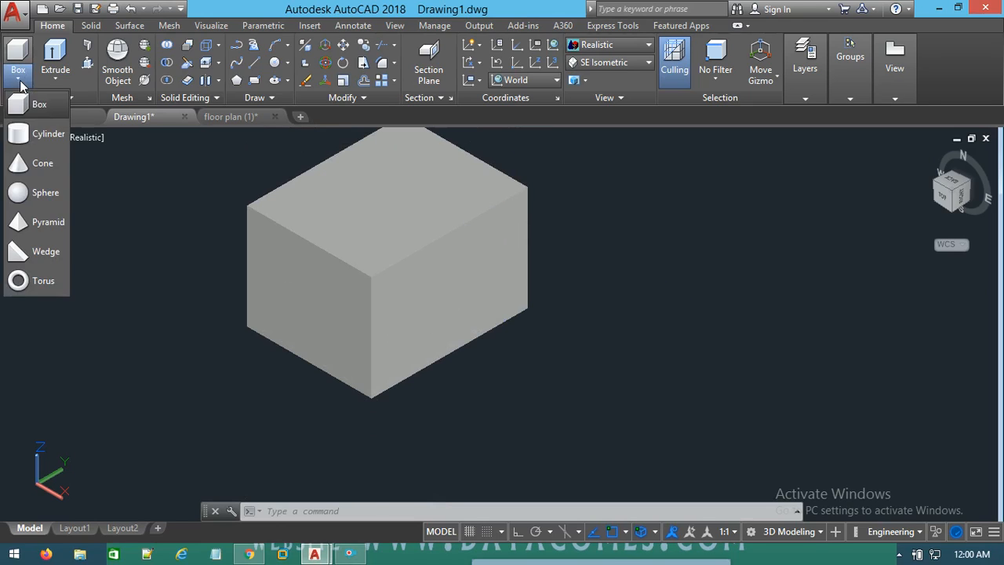
click(35, 138)
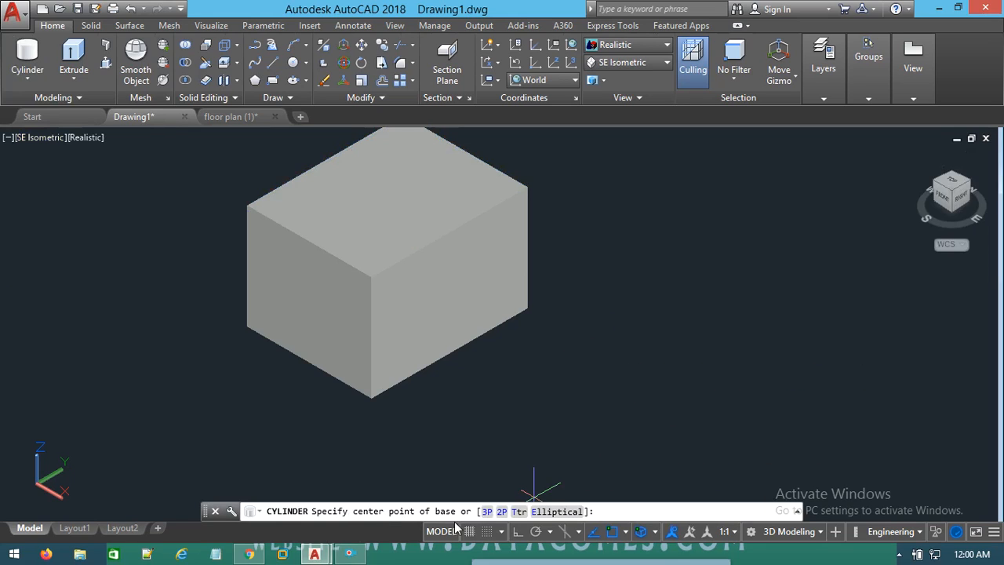
click(699, 336)
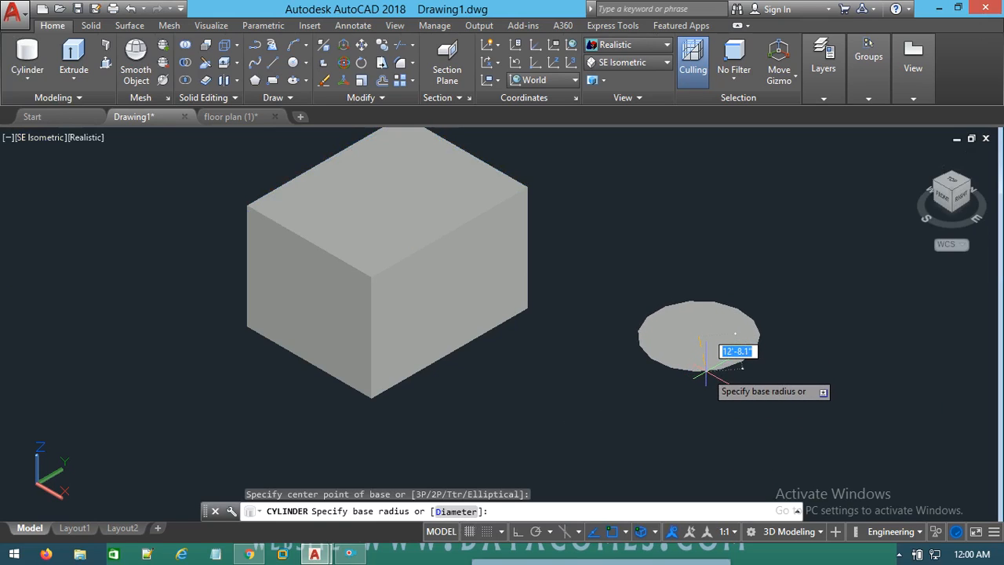
click(706, 370)
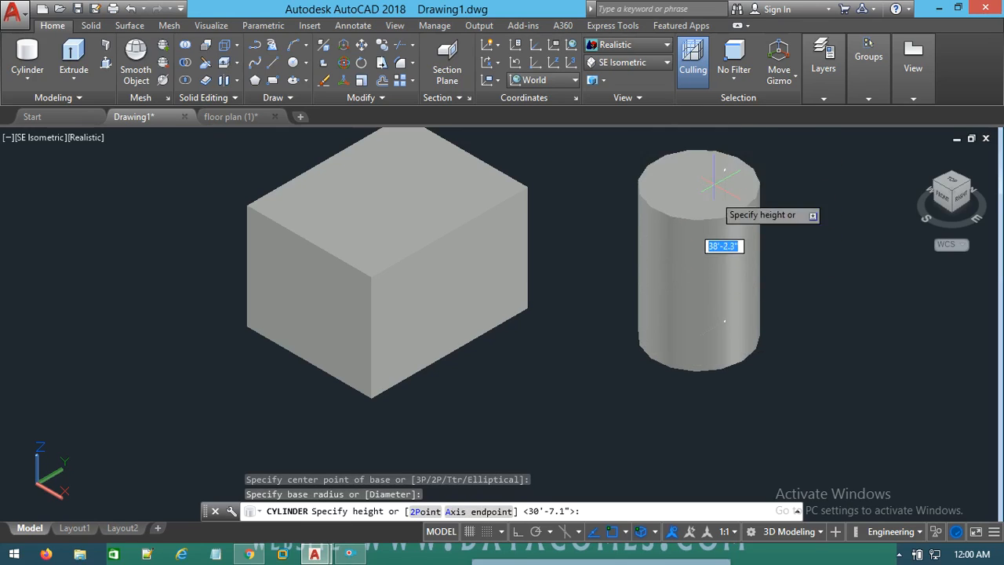
click(712, 224)
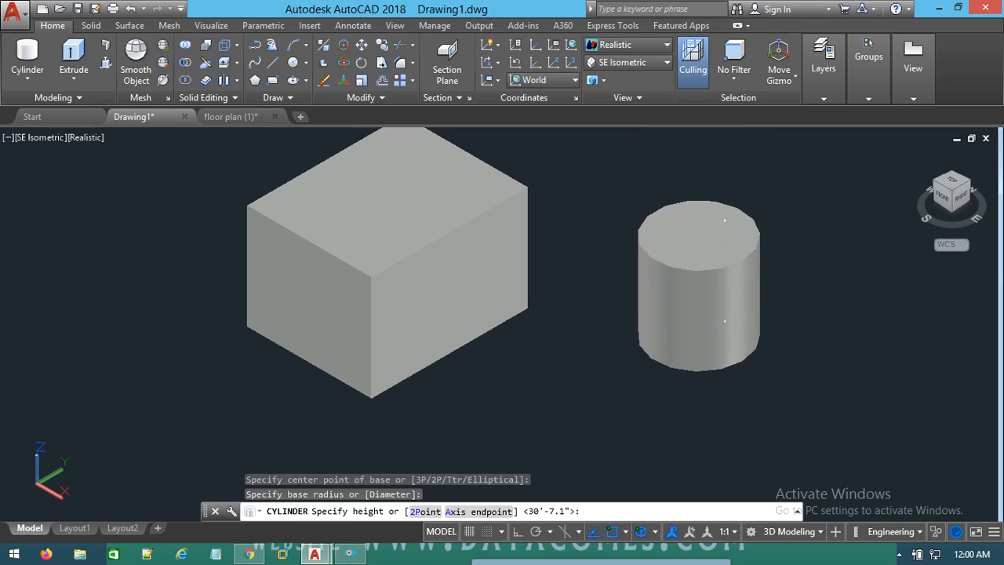
Create a solid cone beyond the cylinder with a base radius of about 21'-5" and a height of about 33'-6"
scroll(734, 299, down, 3)
middle_drag(734, 300, 341, 305)
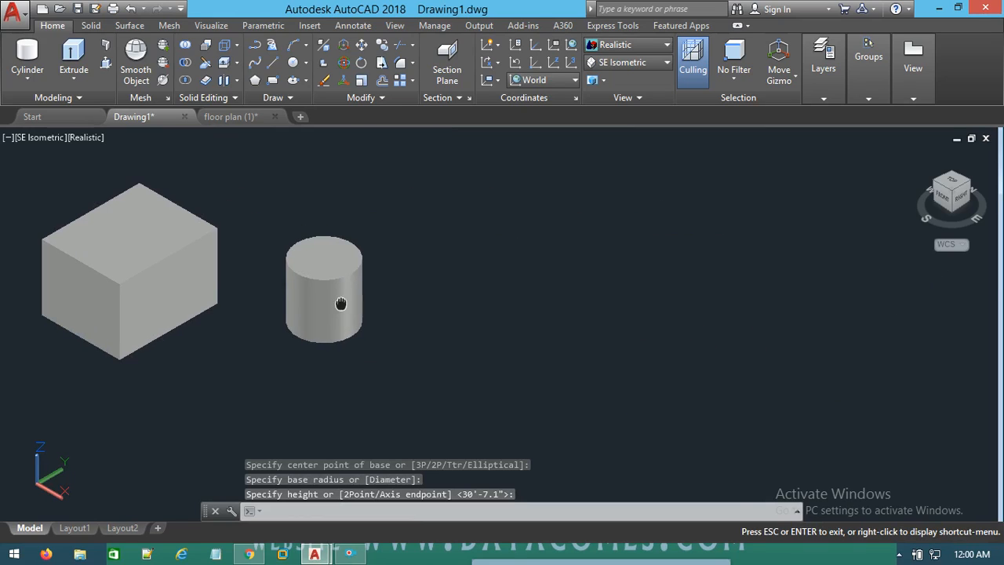
click(31, 79)
click(39, 164)
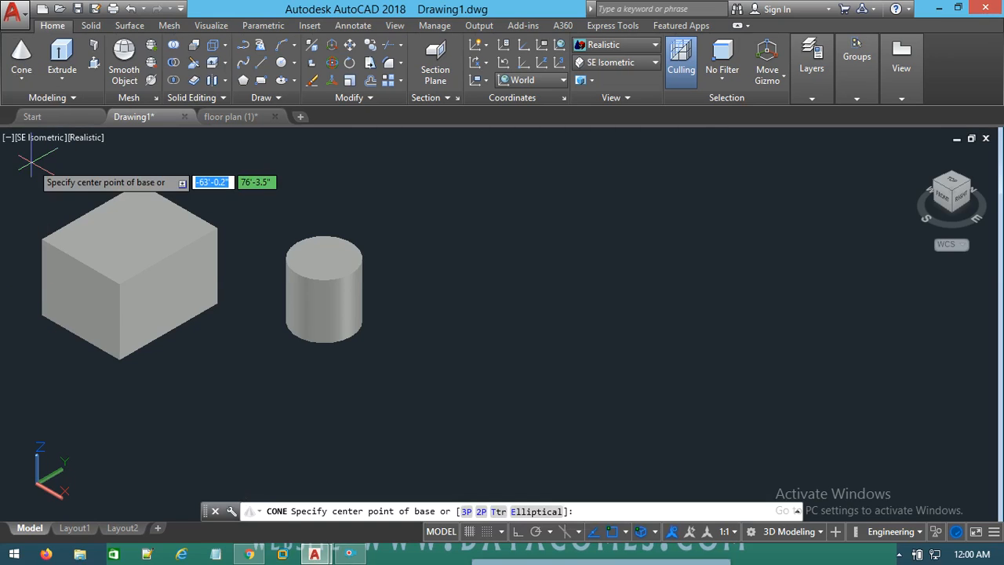
click(469, 265)
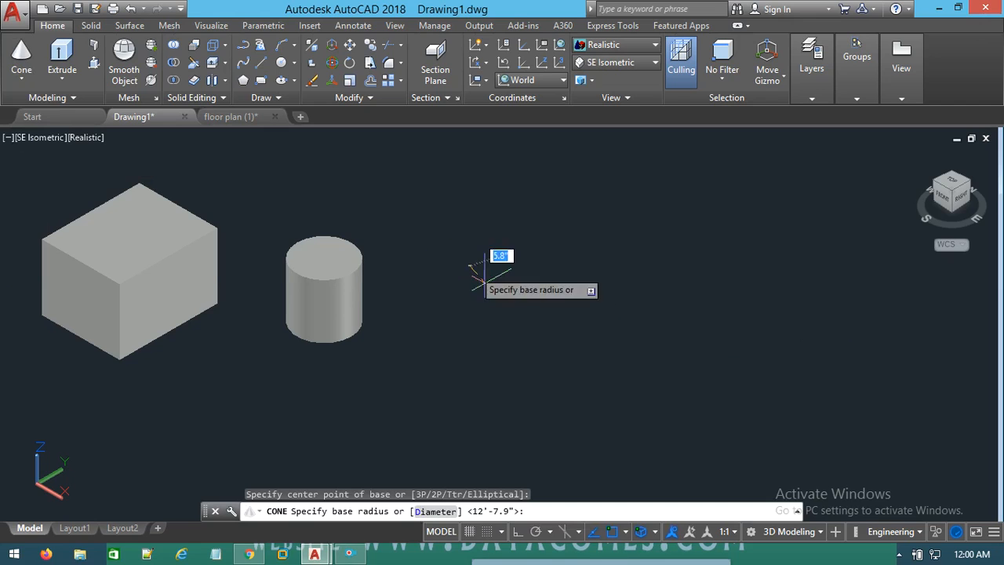
click(517, 291)
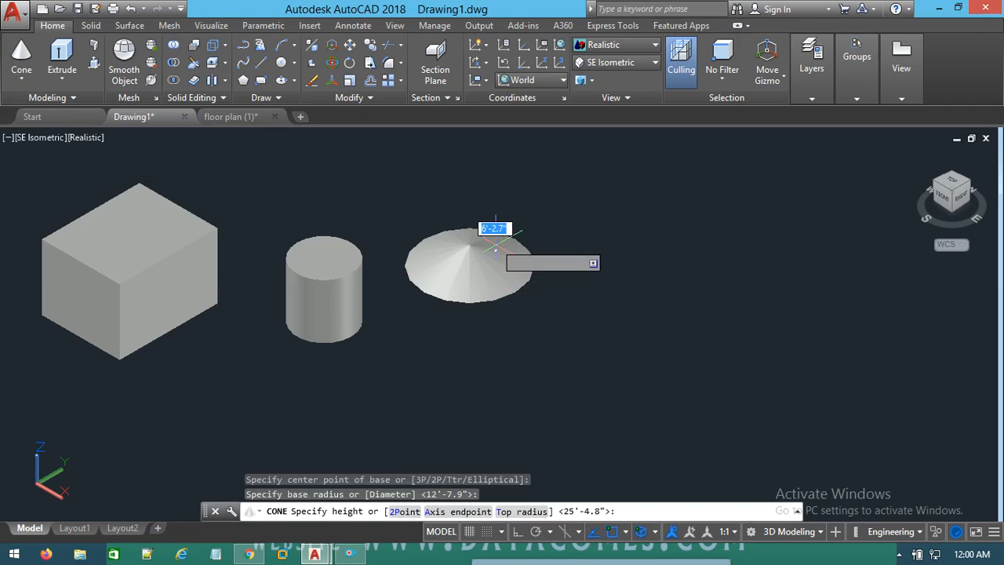
click(469, 192)
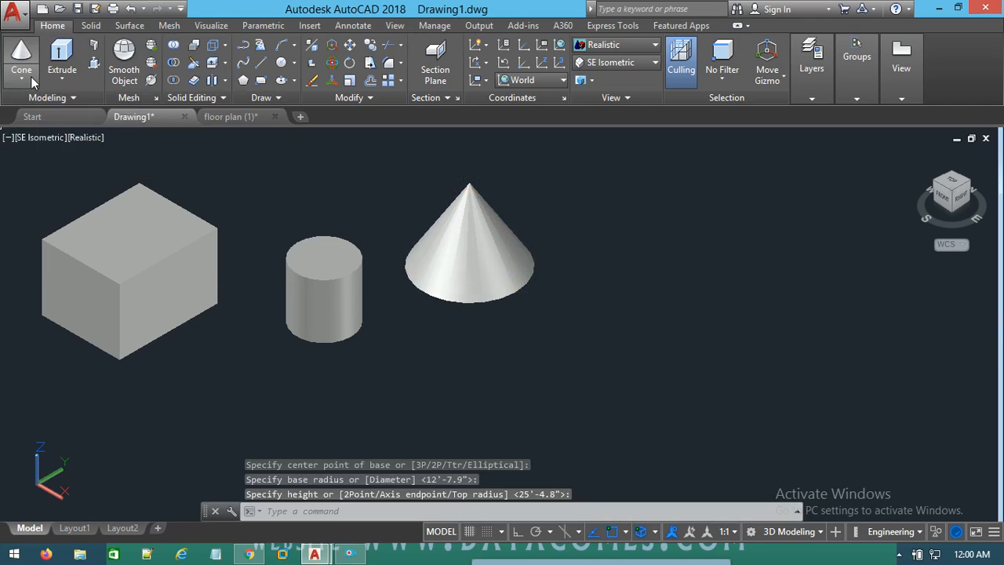
Create a solid sphere with a radius of about 25'-7" in the empty area beyond the cone
click(11, 73)
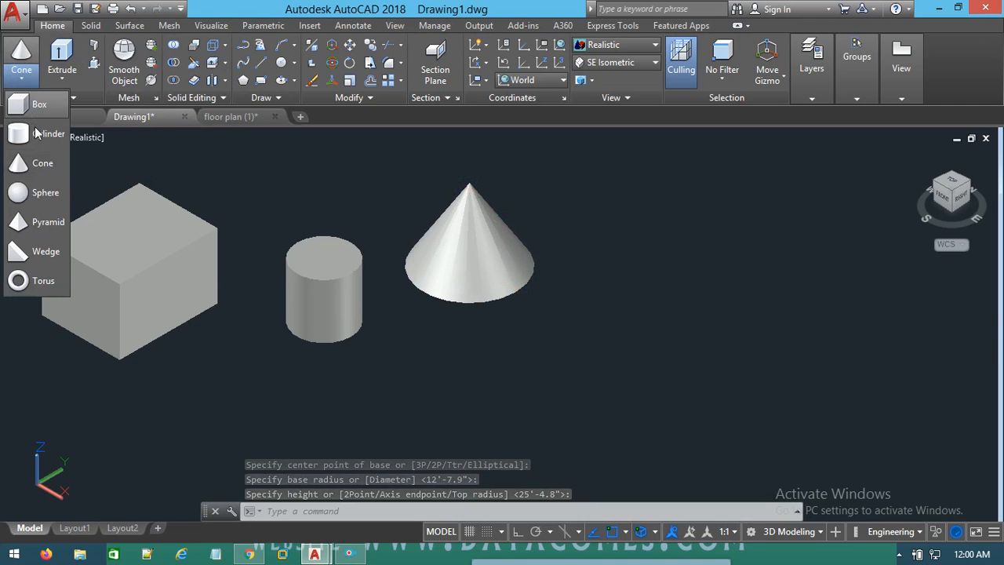
click(39, 197)
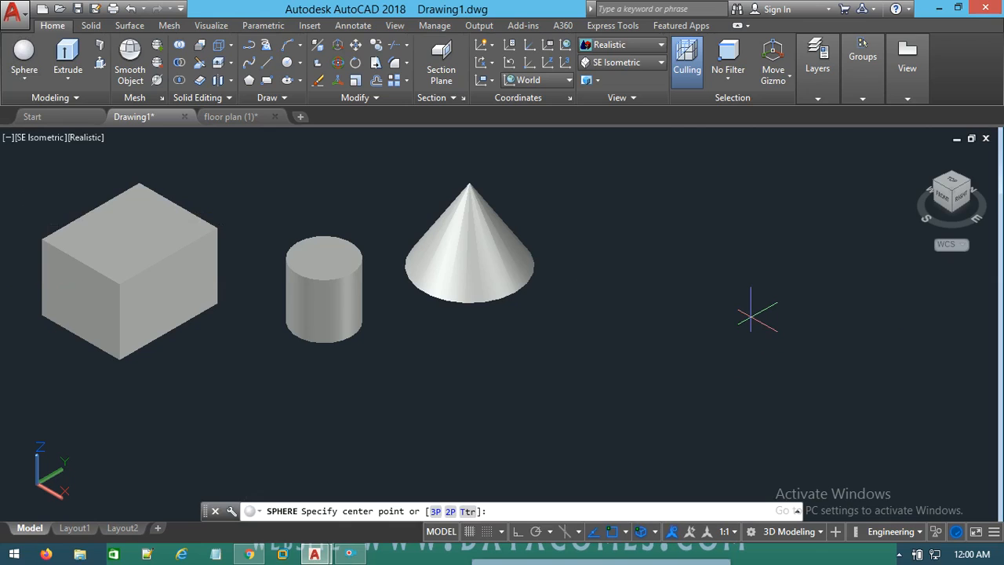
click(751, 316)
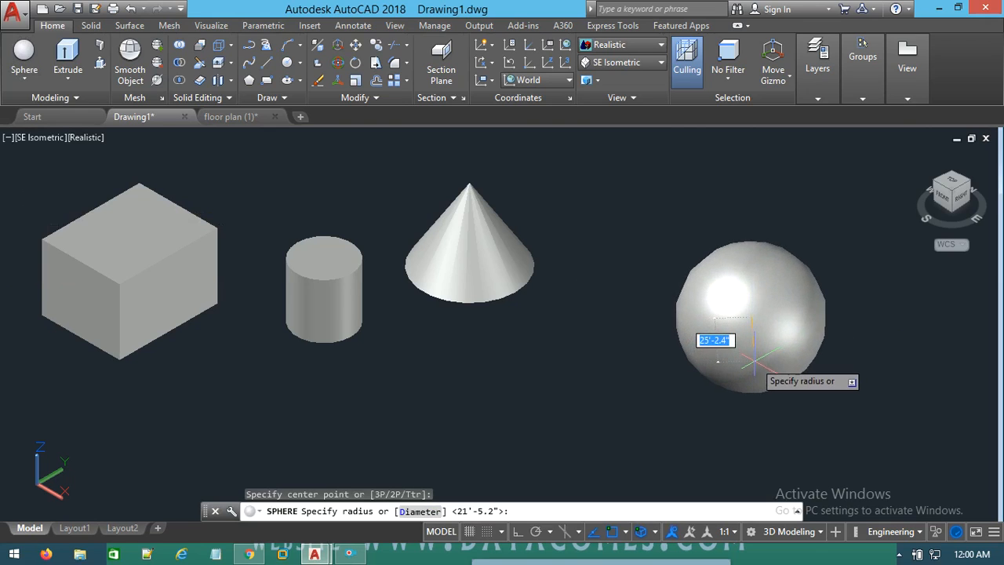
click(744, 386)
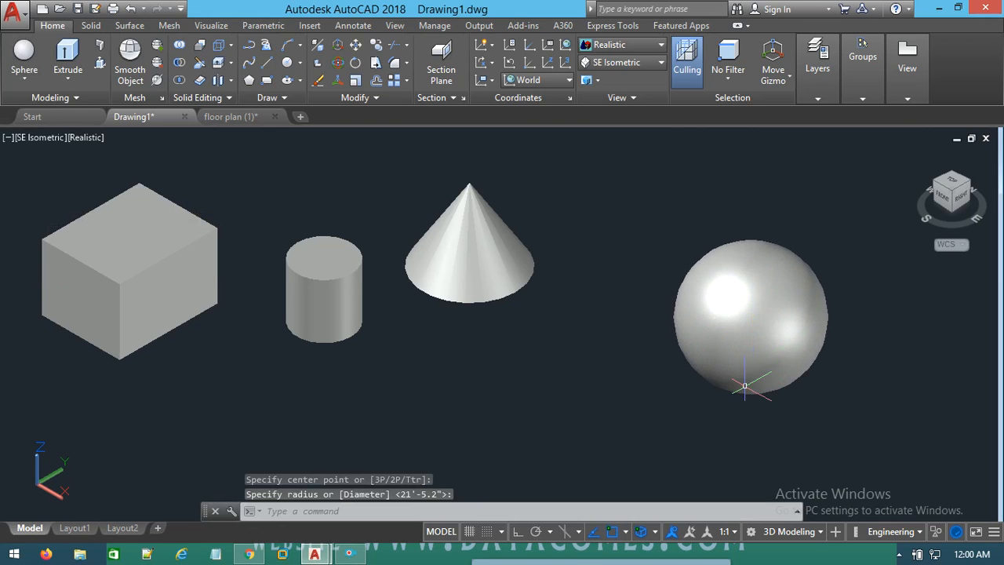
Create a four-sided solid pyramid about 37'-4" high in front of the cone, with its base slightly rotated
click(24, 82)
click(47, 223)
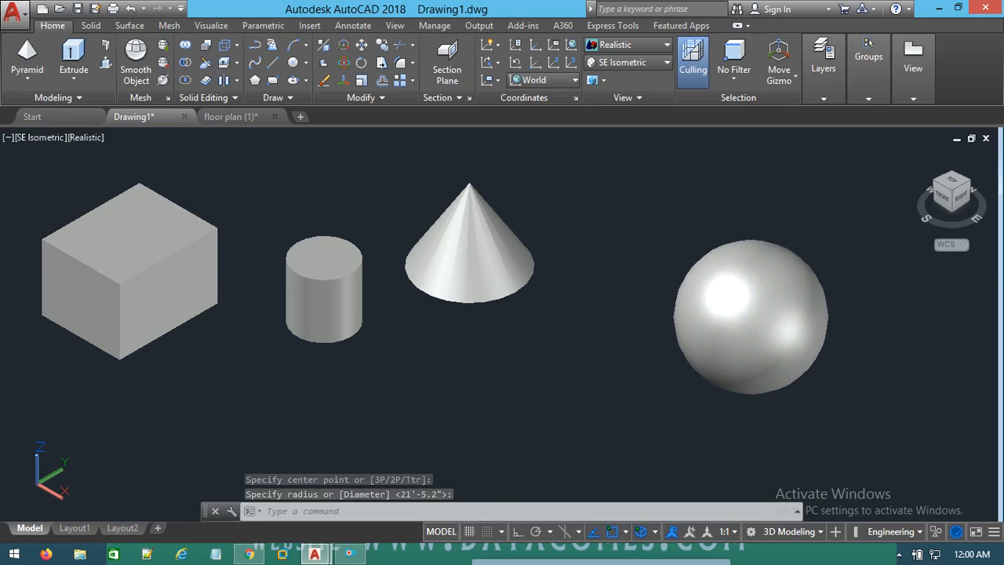
click(450, 407)
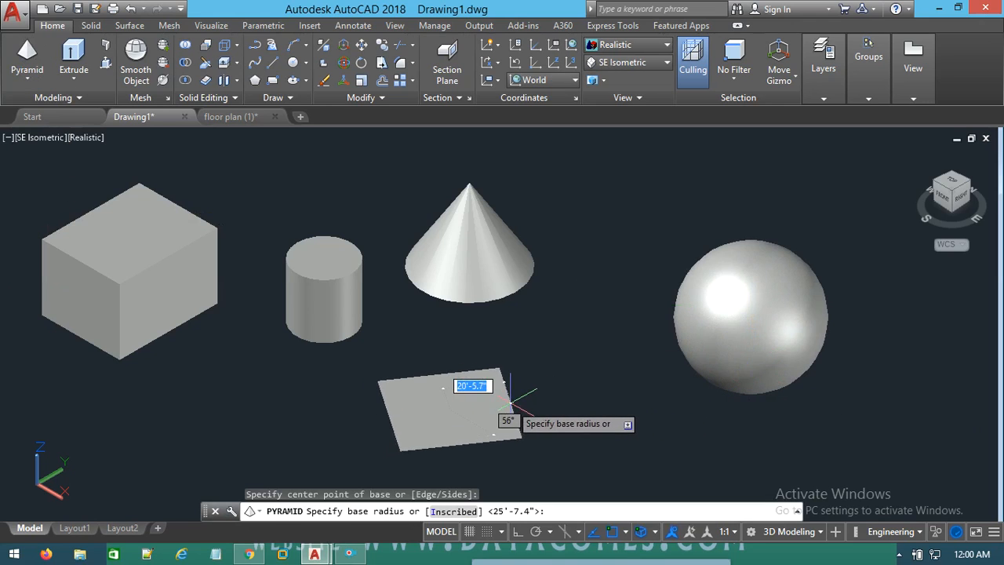
click(514, 396)
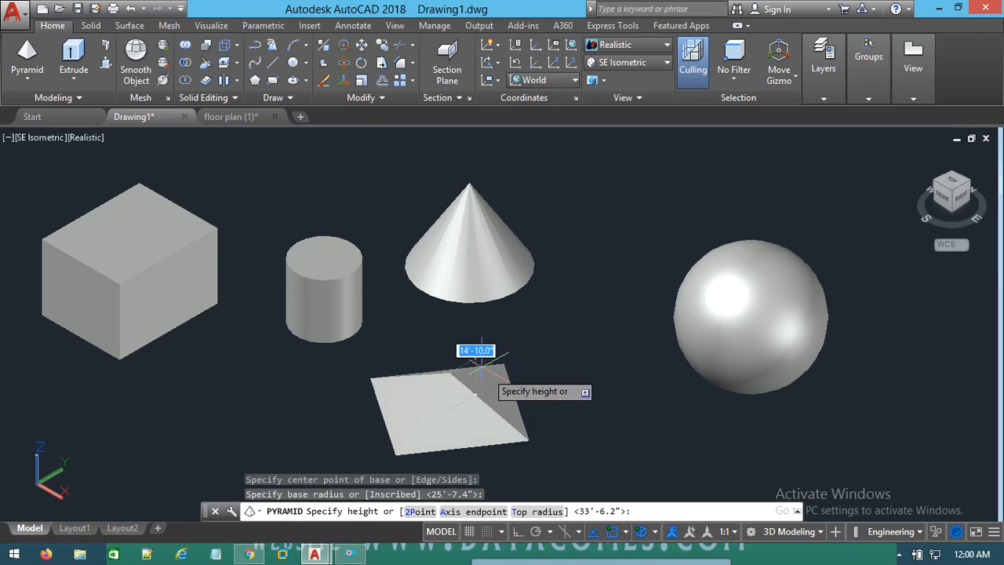
click(421, 317)
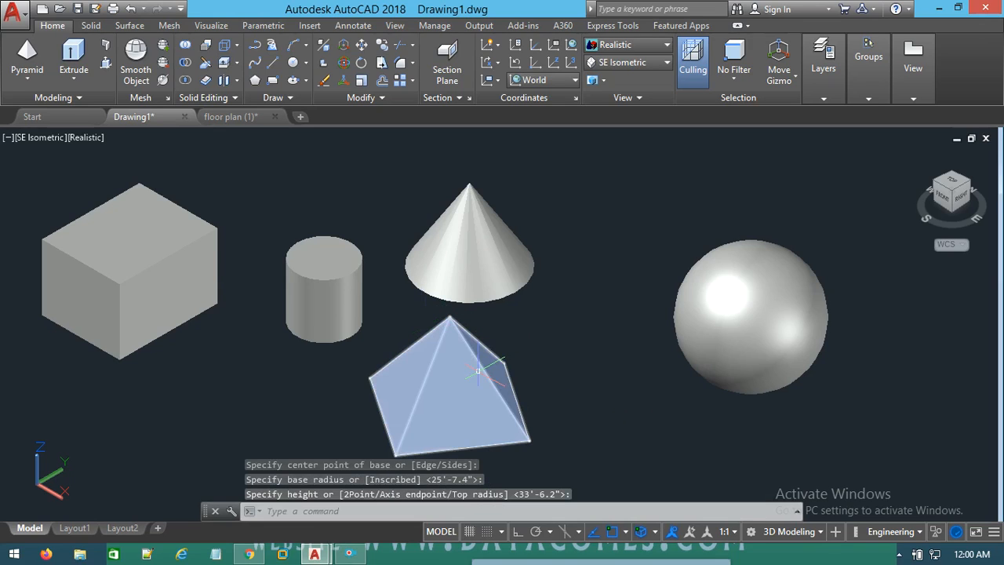
Create a solid wedge about 6'-10" high on a long, narrow base in the empty area behind the cone and sphere
click(27, 79)
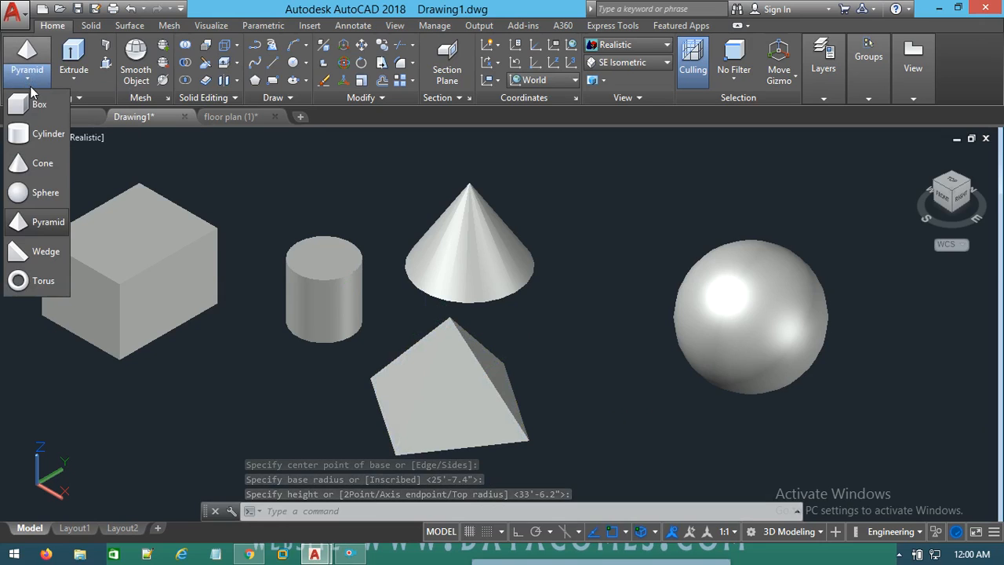
click(35, 253)
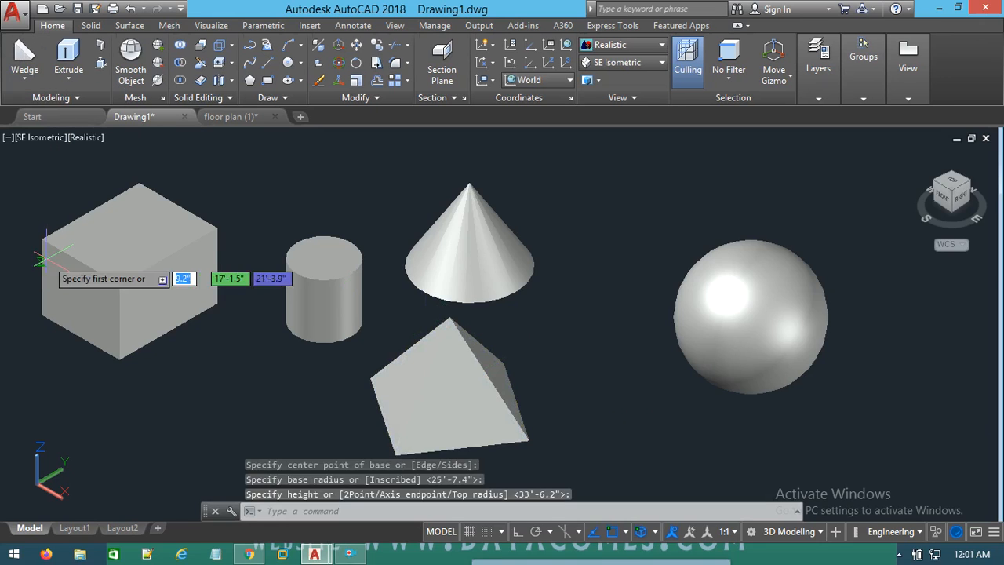
click(564, 199)
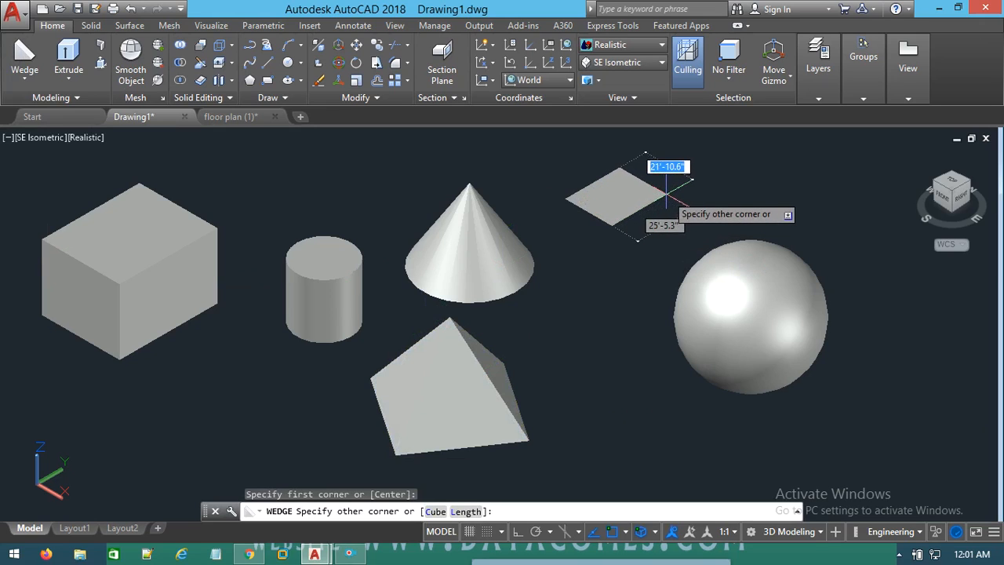
click(701, 167)
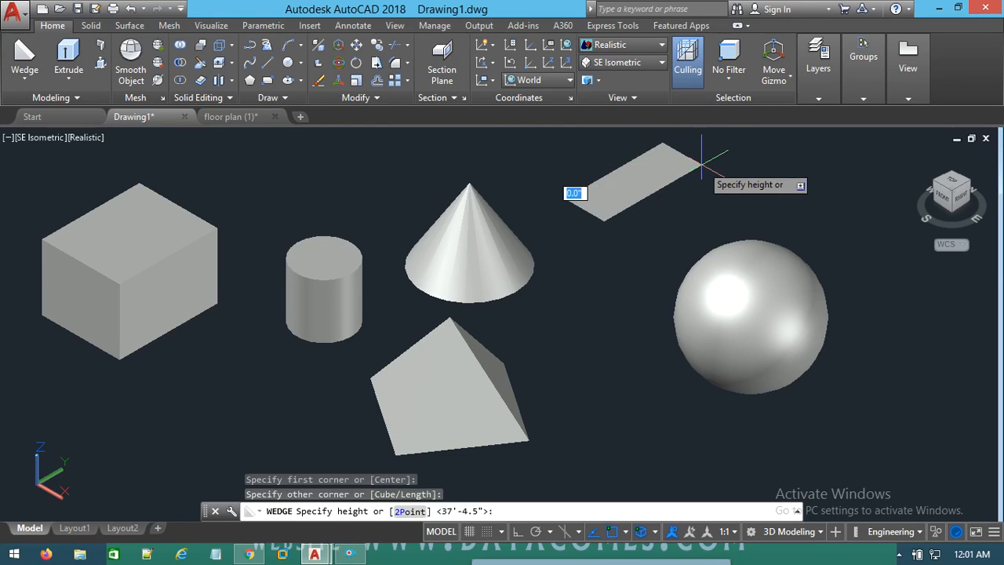
click(588, 96)
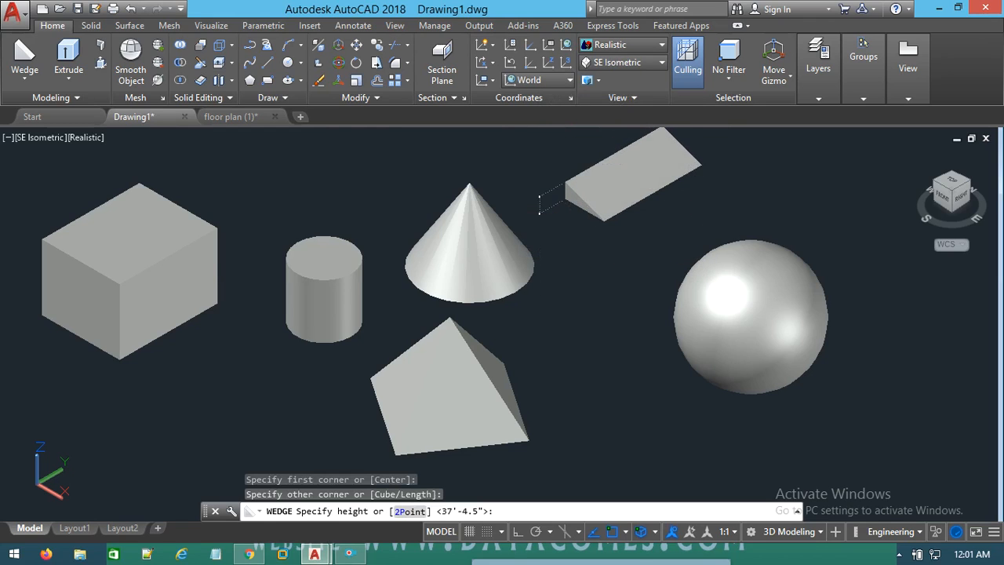
click(575, 147)
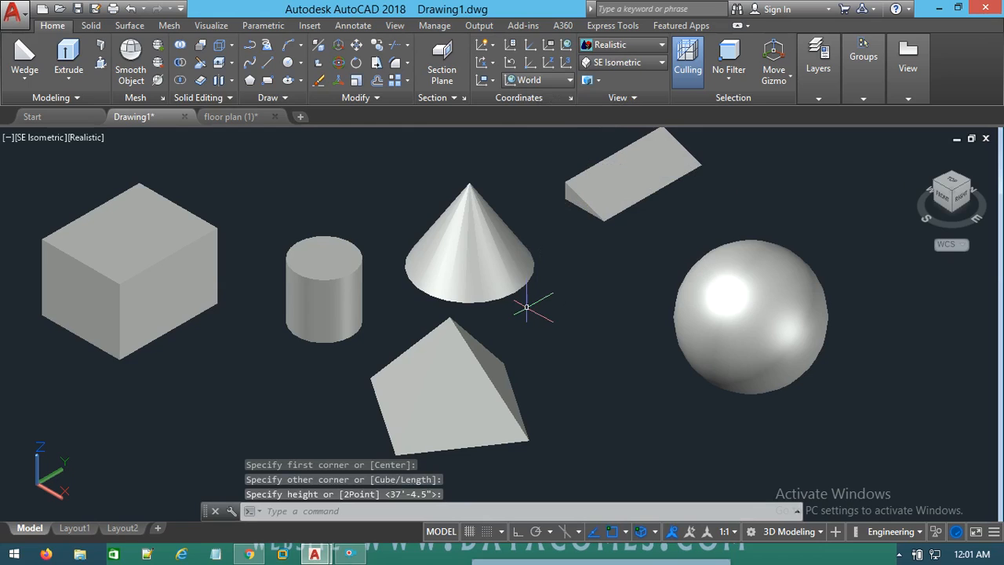
Create a solid torus in the empty area between the pyramid and the sphere, with a tube thin enough to leave an open center
click(26, 79)
click(39, 281)
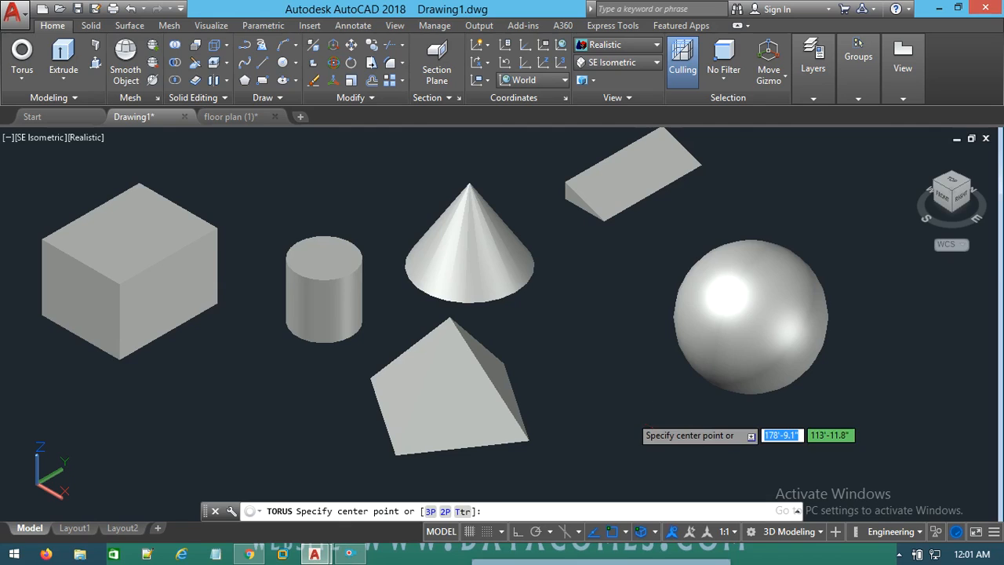
click(631, 415)
click(659, 444)
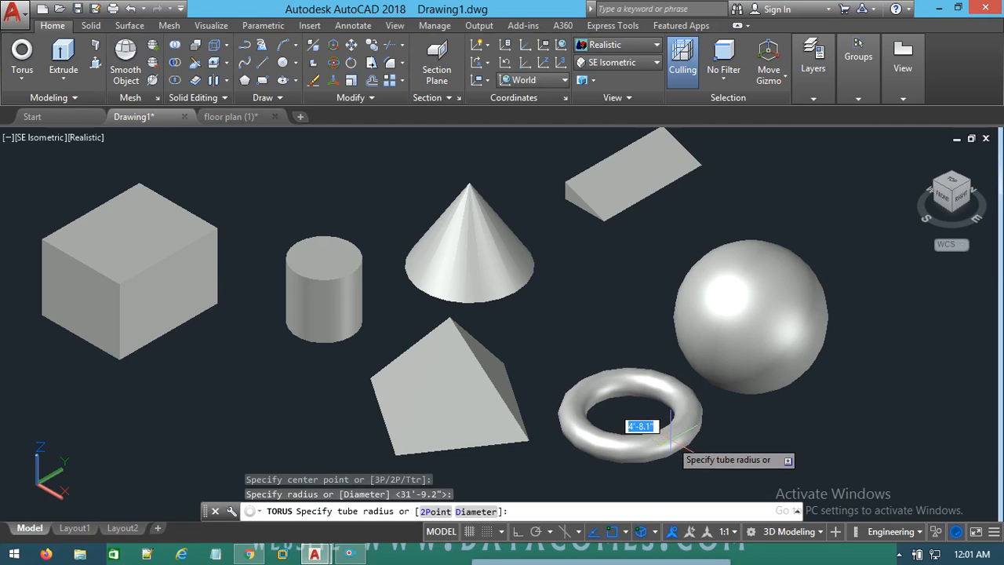
click(668, 436)
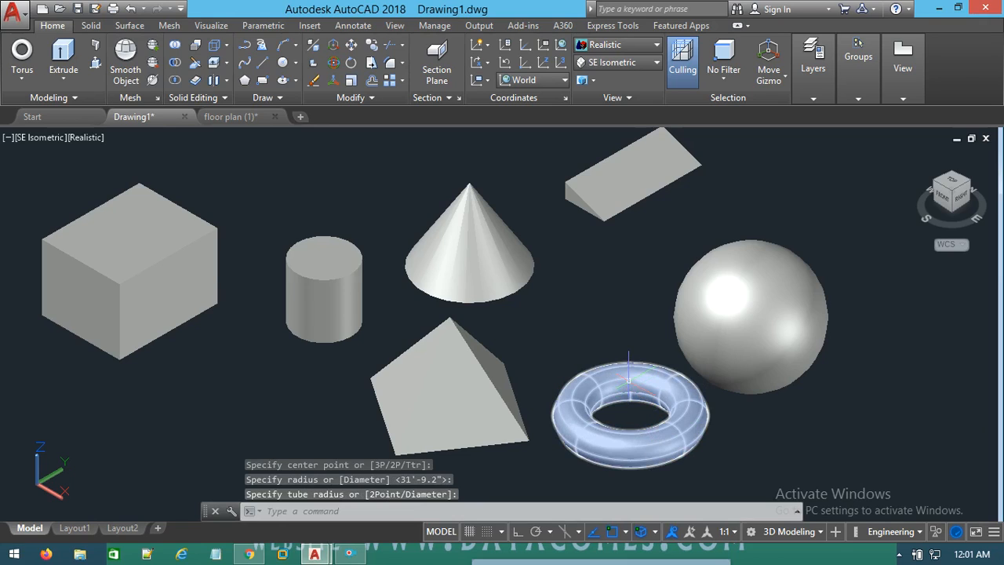
click(25, 82)
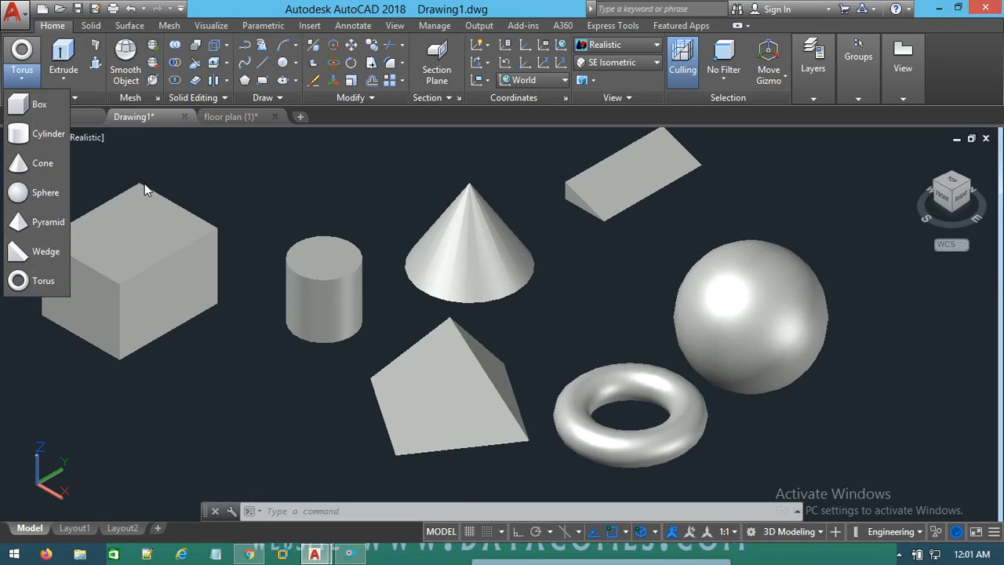
click(14, 85)
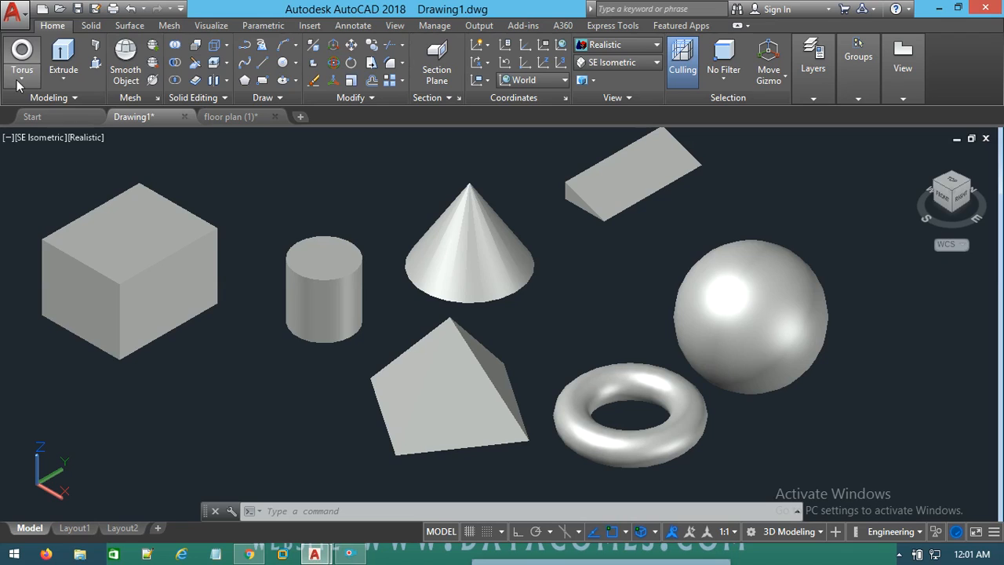
click(18, 80)
click(30, 112)
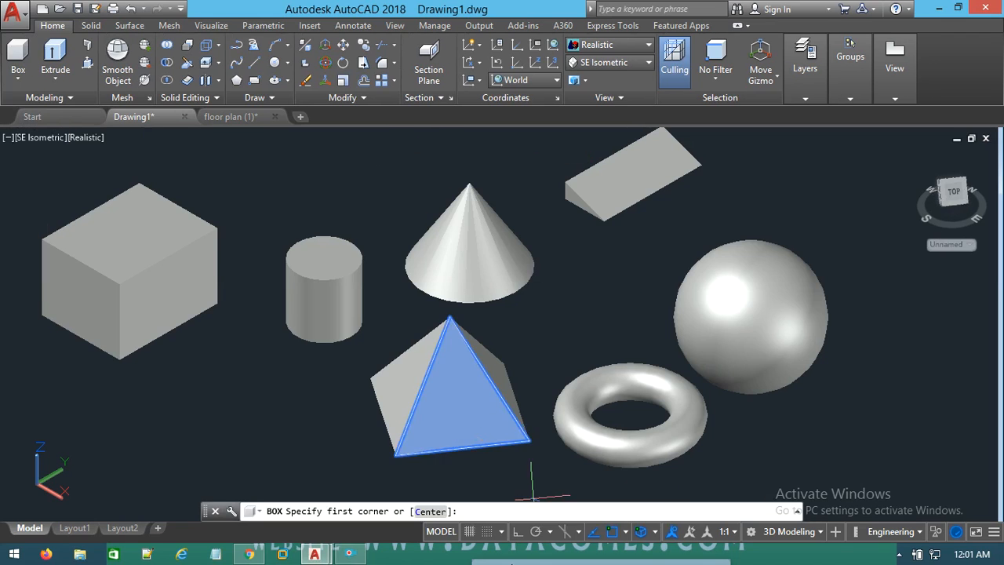
mouse_move(474, 558)
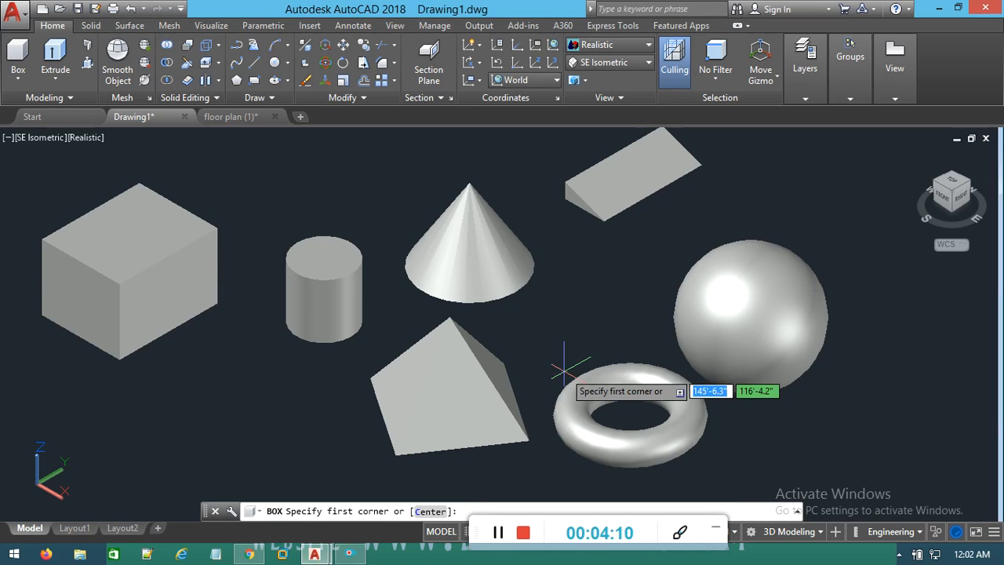
key(Escape)
Delete all the solids from the drawing
key(ctrl+a)
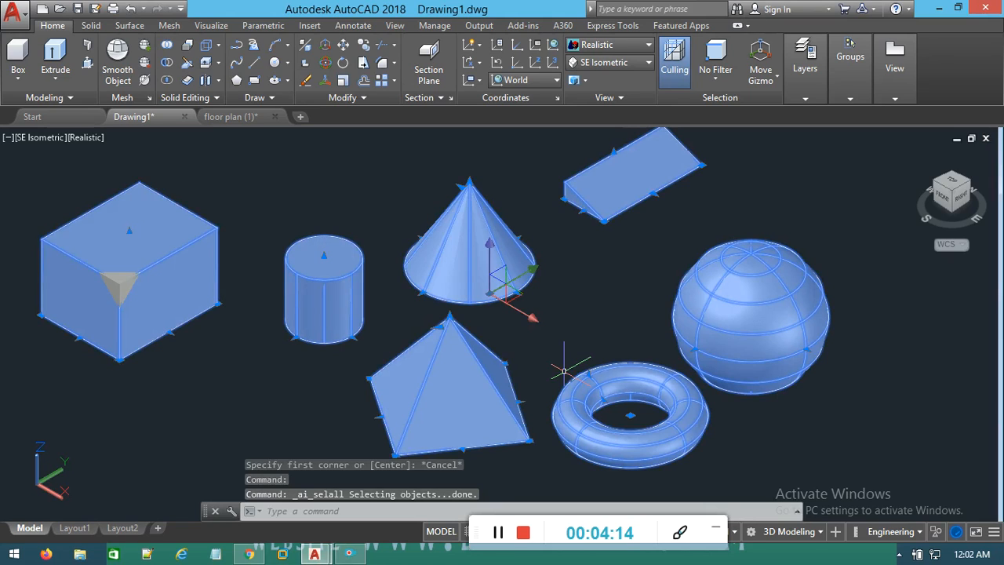
key(Delete)
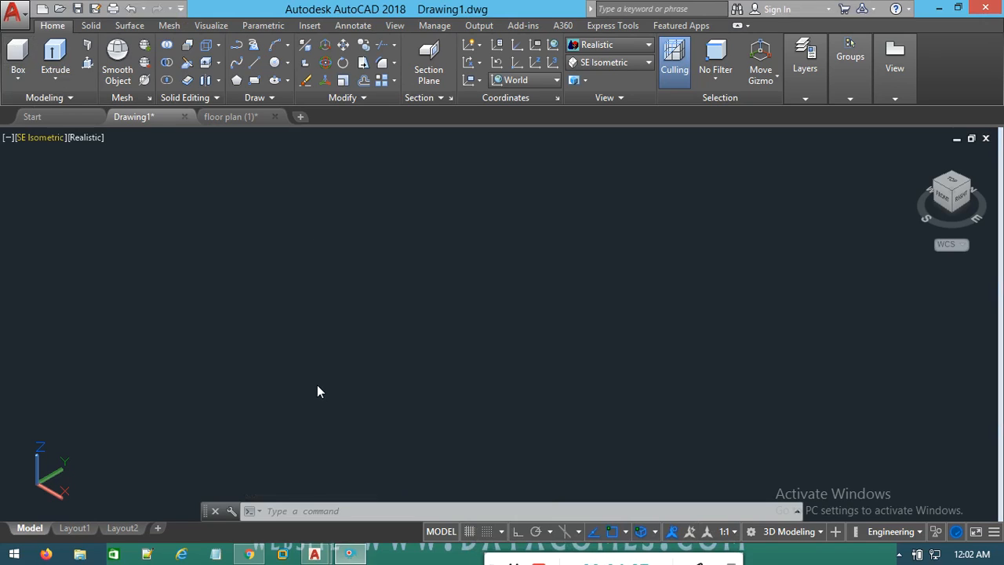
Switch the workspace to Drafting & Annotation and back to 3D Modeling
click(792, 532)
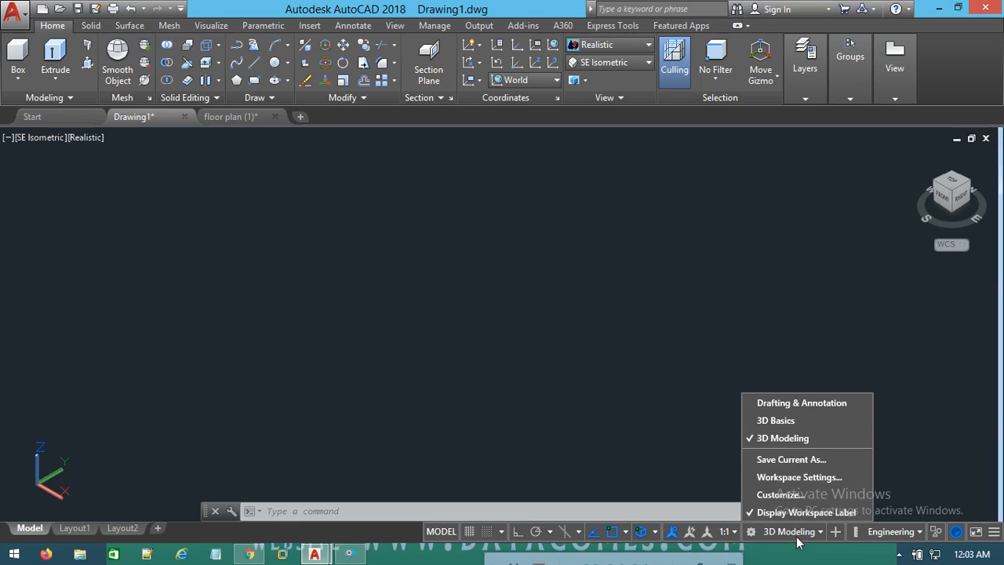
click(862, 397)
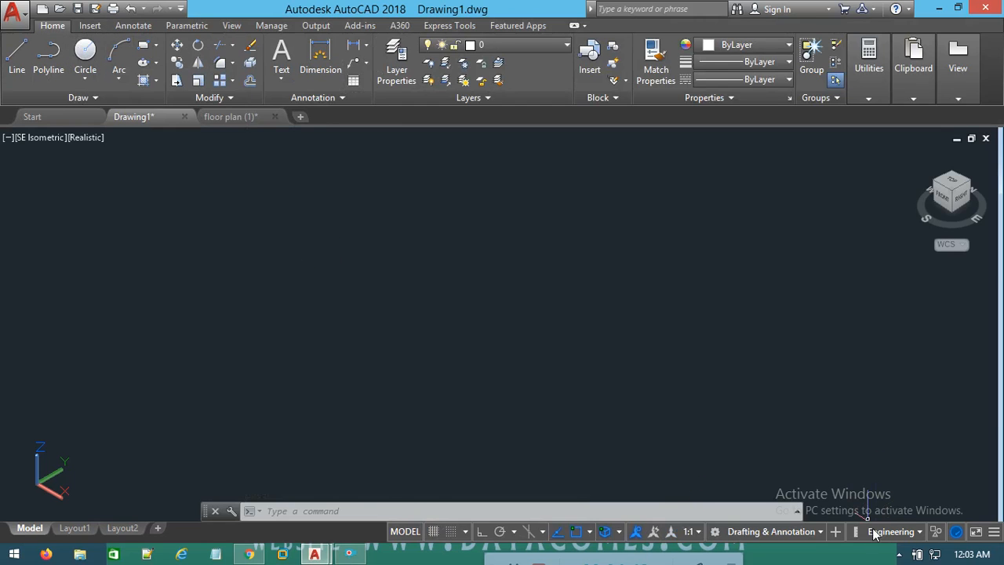
click(800, 538)
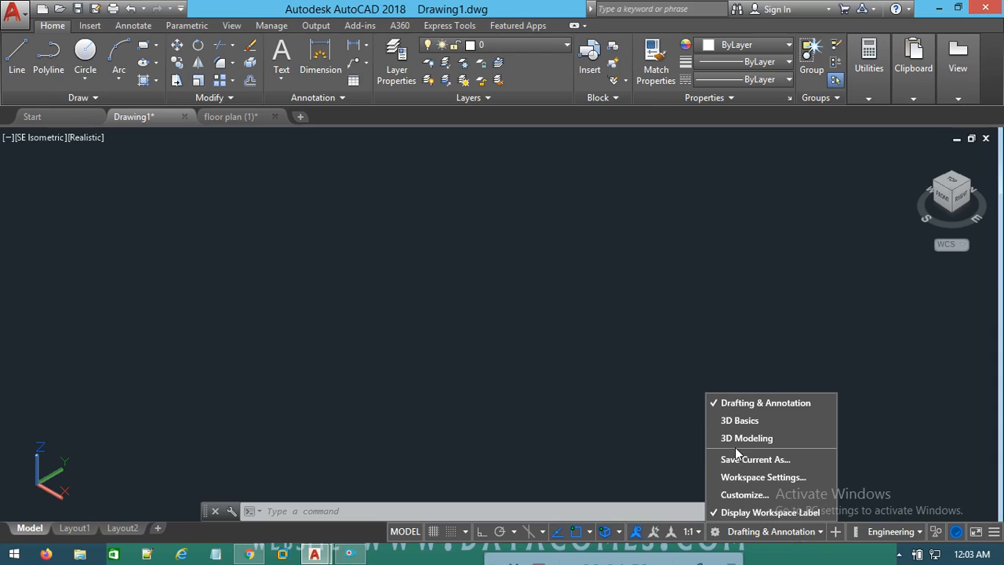
click(735, 440)
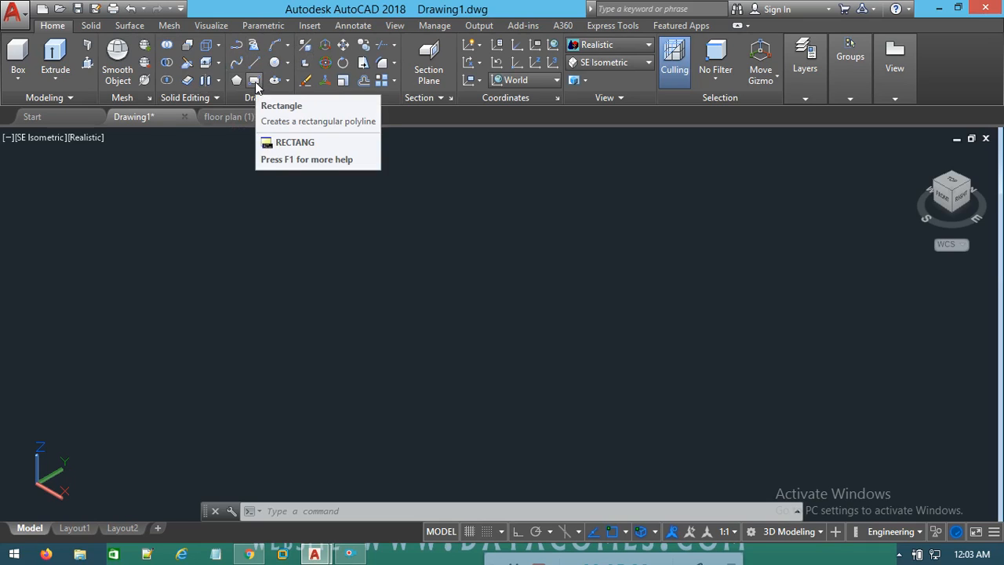
Draw a rectangle on the ground plane in the middle of the empty drawing
click(255, 81)
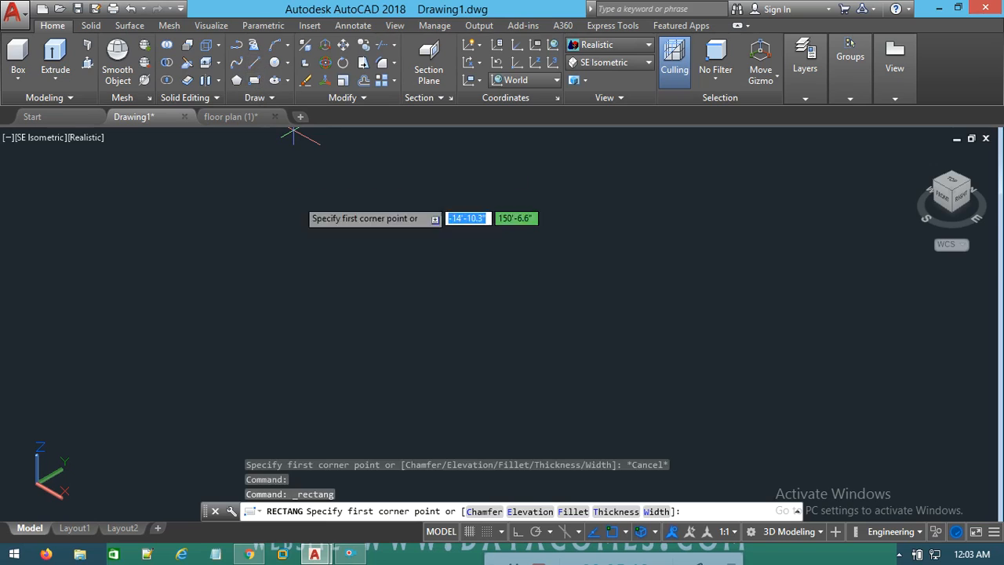
click(355, 357)
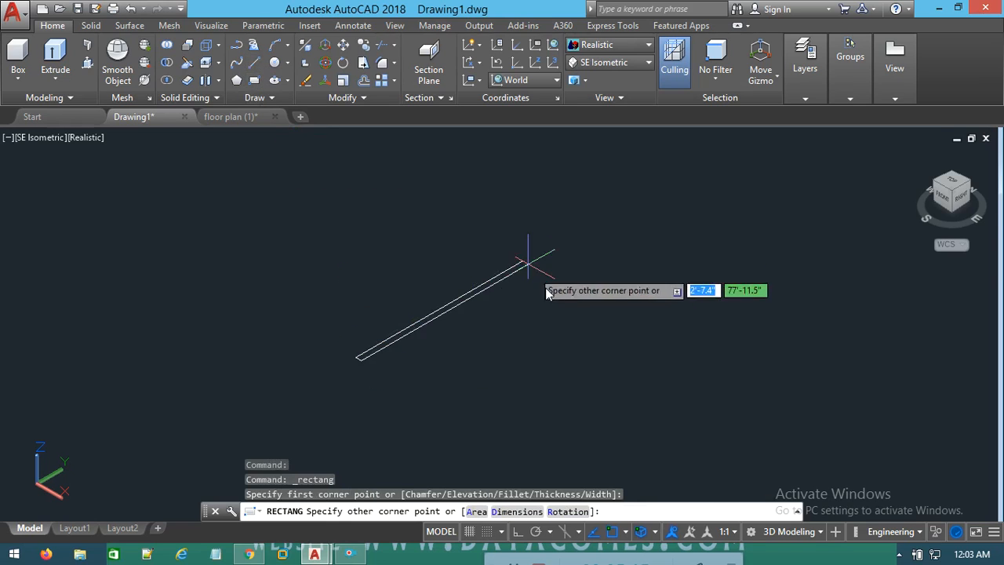
click(603, 330)
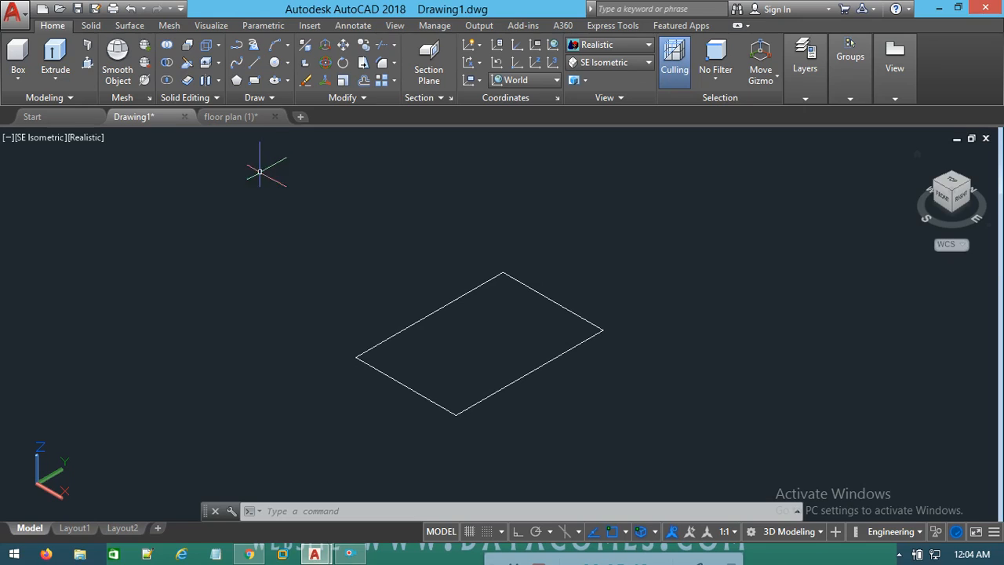
Extrude the rectangle upward into a solid about 45'-6" high
click(56, 74)
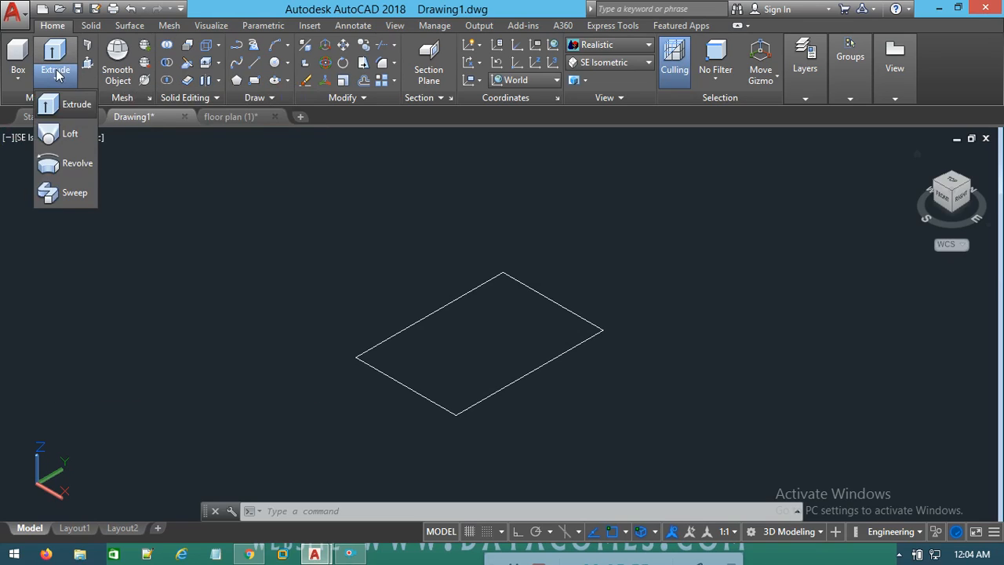
click(62, 105)
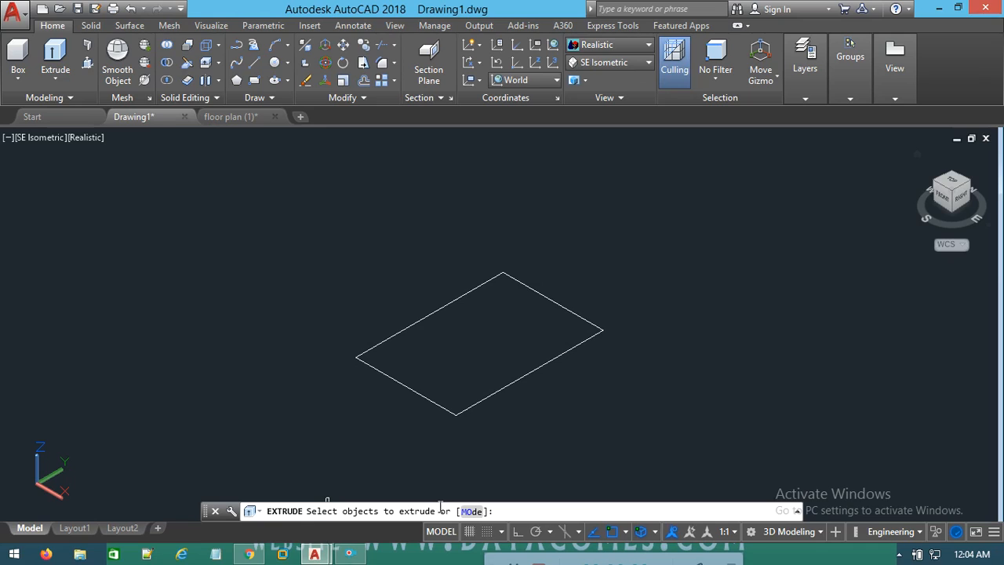
click(480, 401)
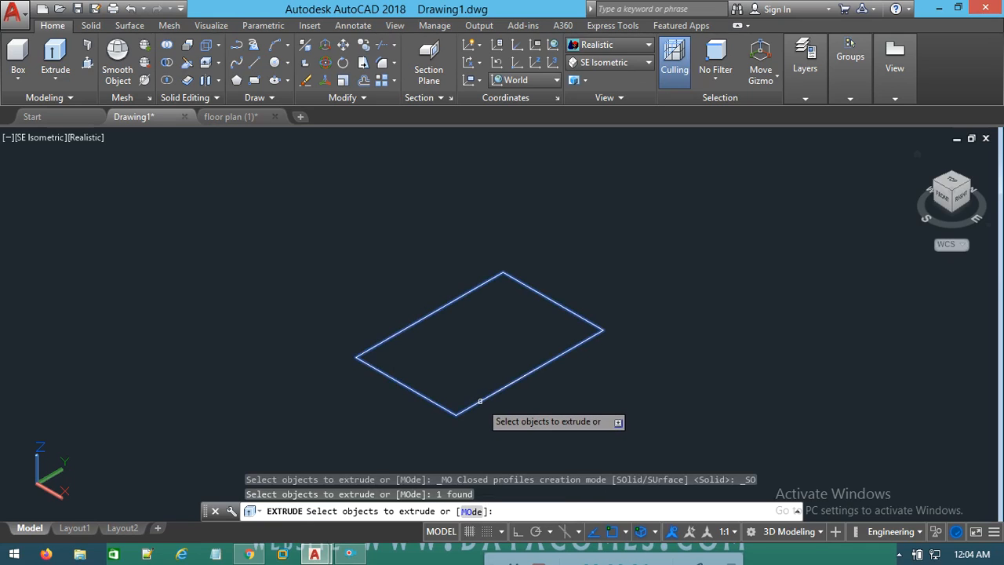
right_click(480, 401)
click(496, 413)
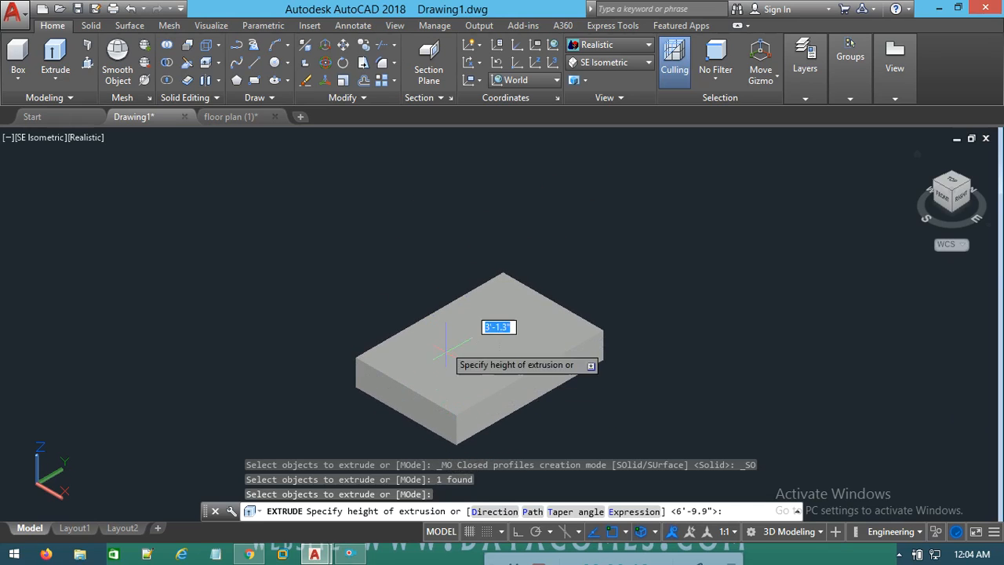
click(388, 229)
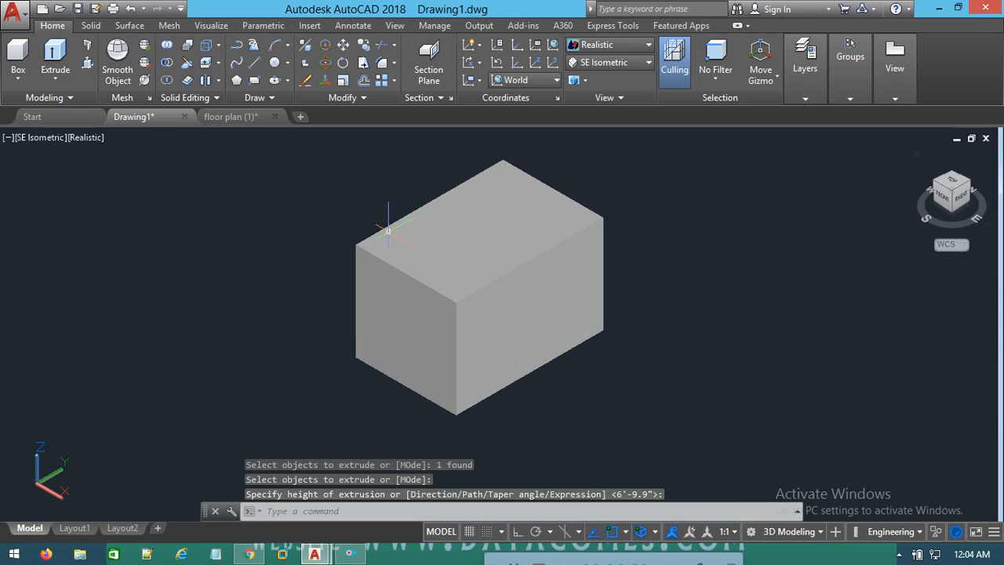
Draw a single straight line in the empty area beside the extruded box
click(255, 69)
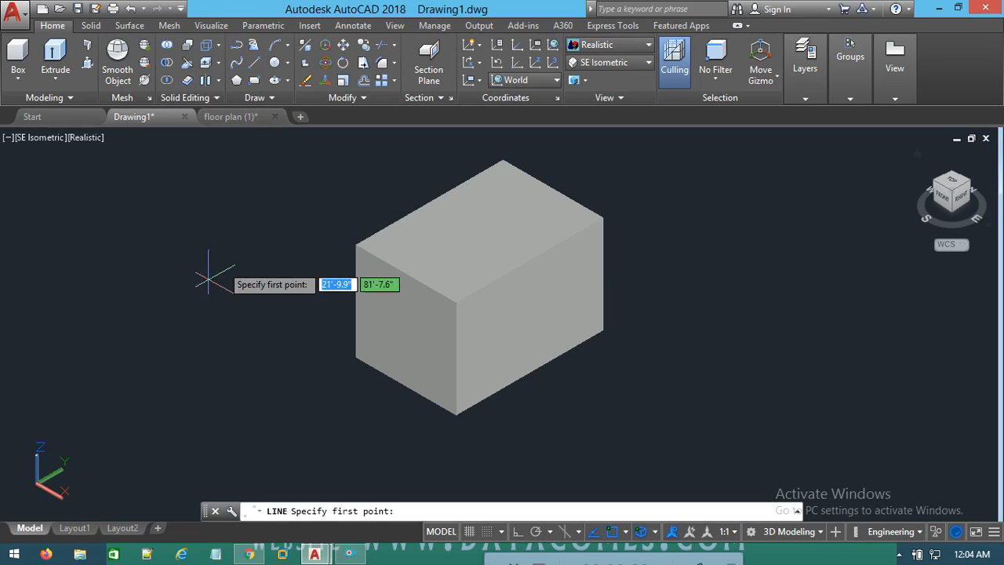
click(126, 313)
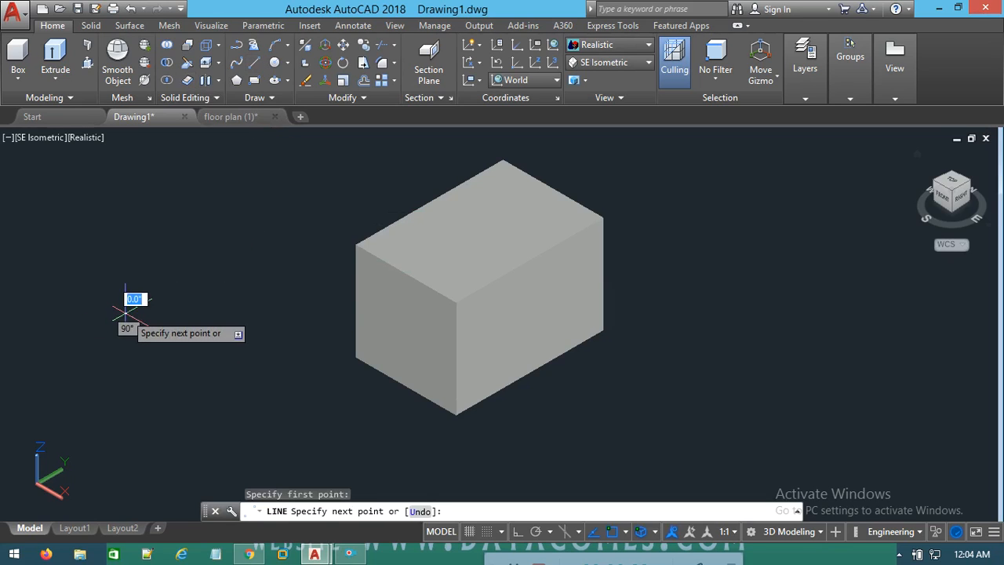
click(228, 406)
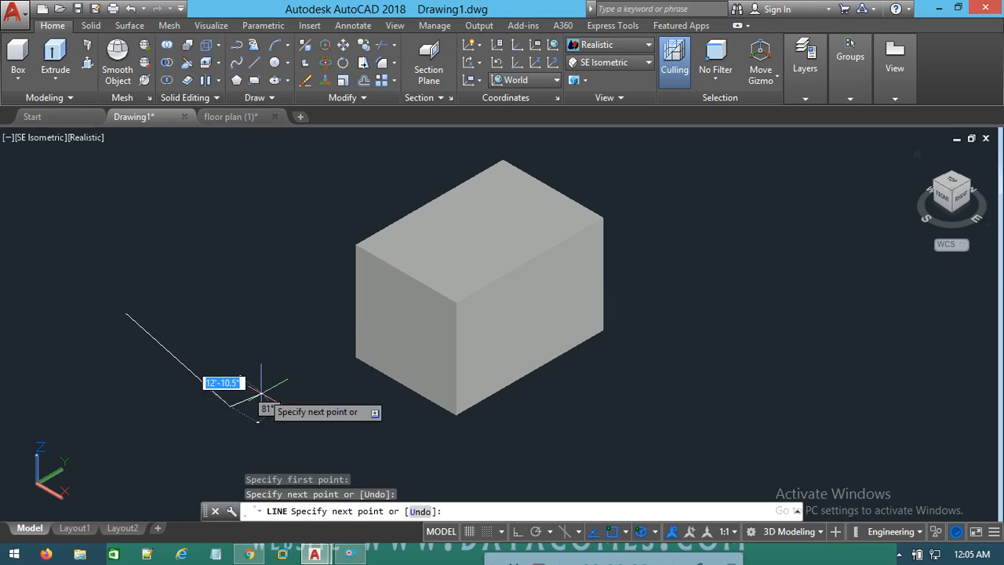
key(Escape)
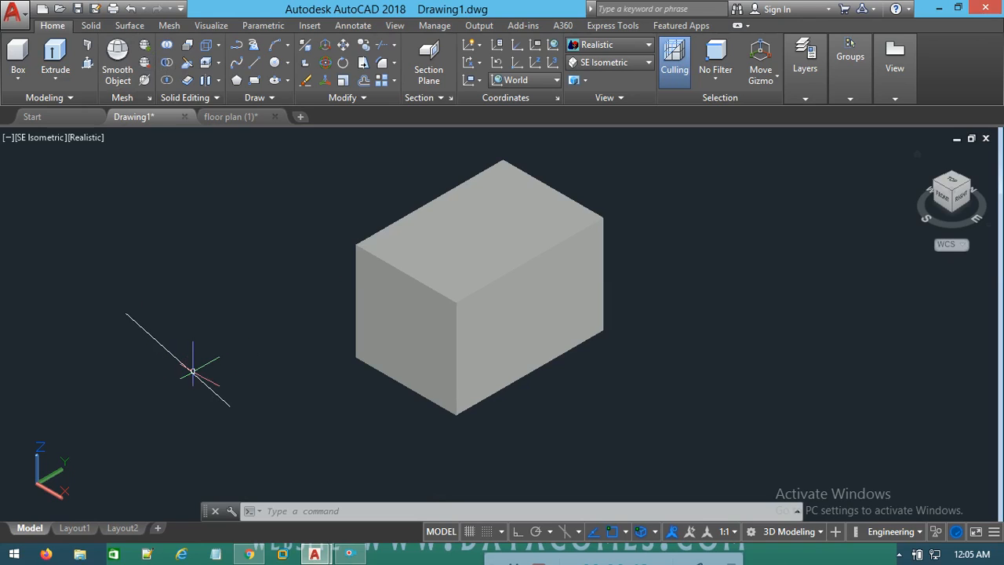
Extrude the straight line upward into a flat surface about 56'-6" high
click(54, 52)
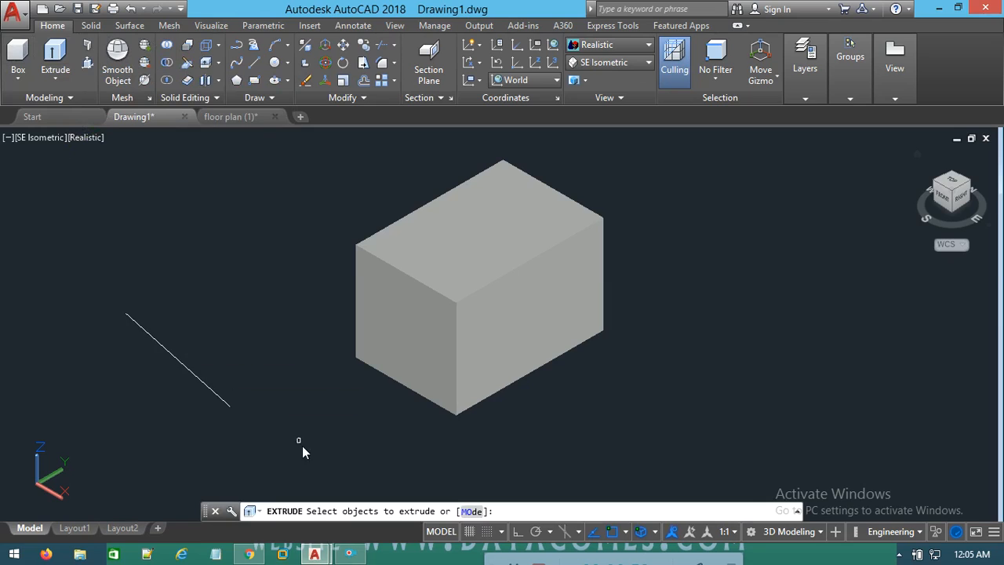
click(197, 376)
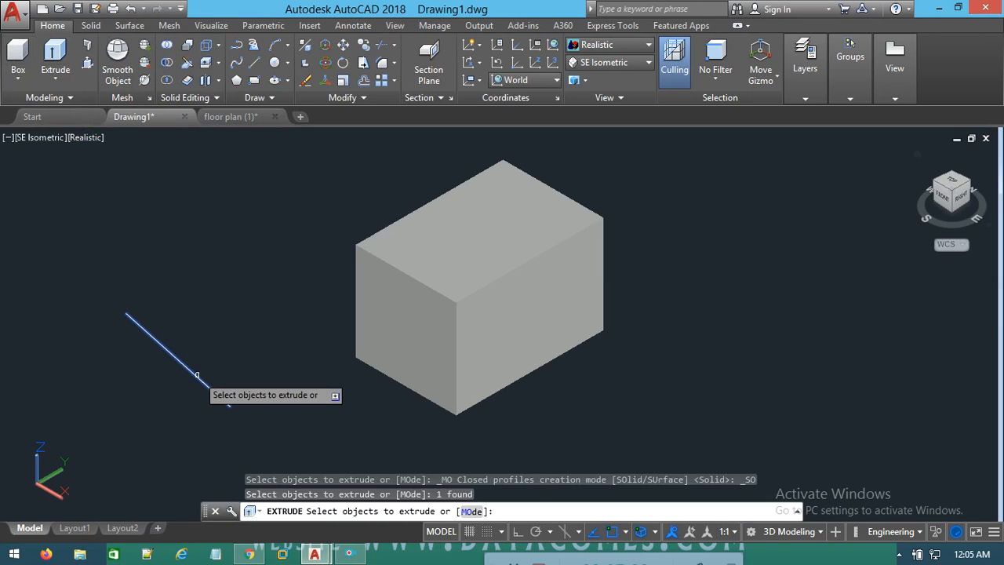
right_click(197, 376)
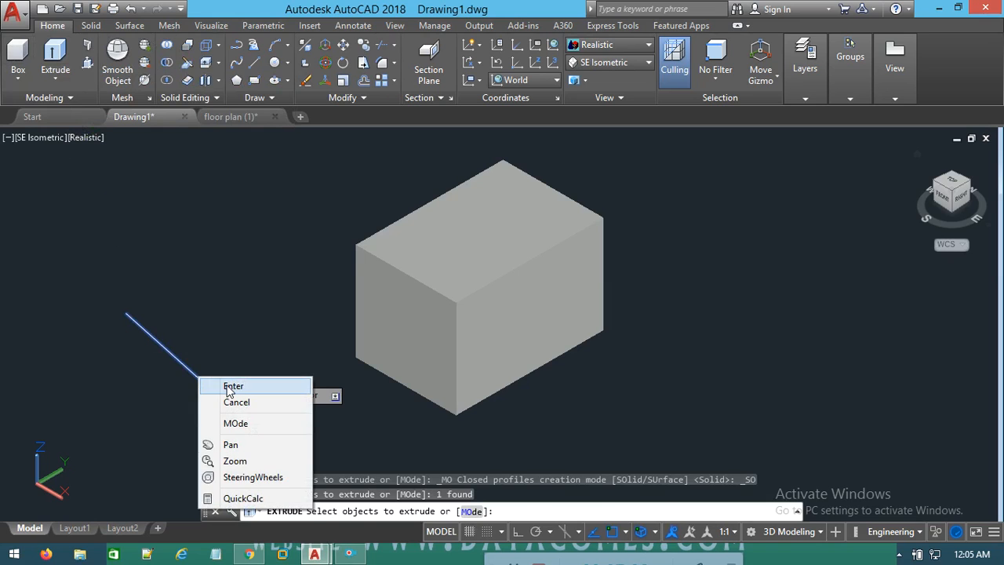
click(229, 386)
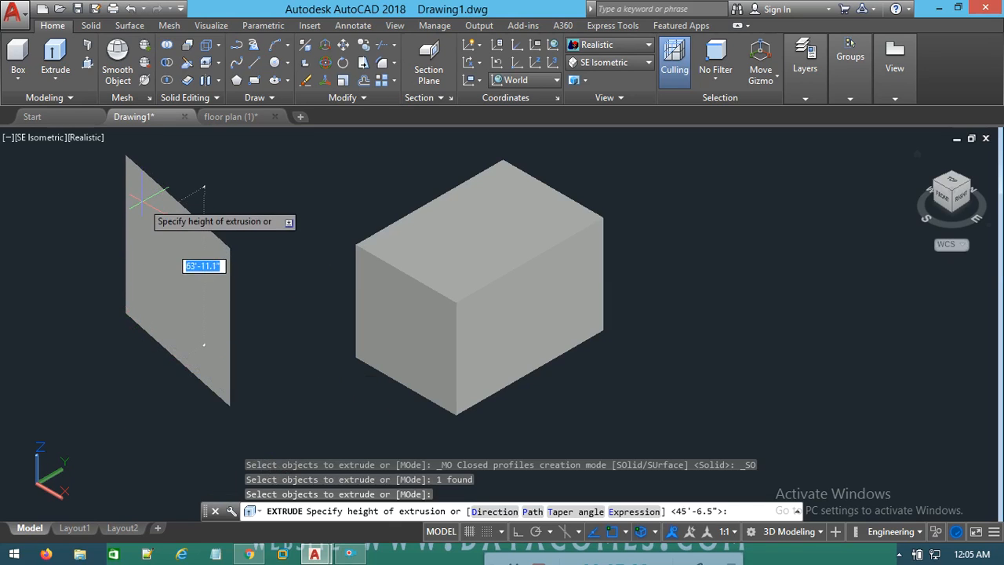
key(Escape)
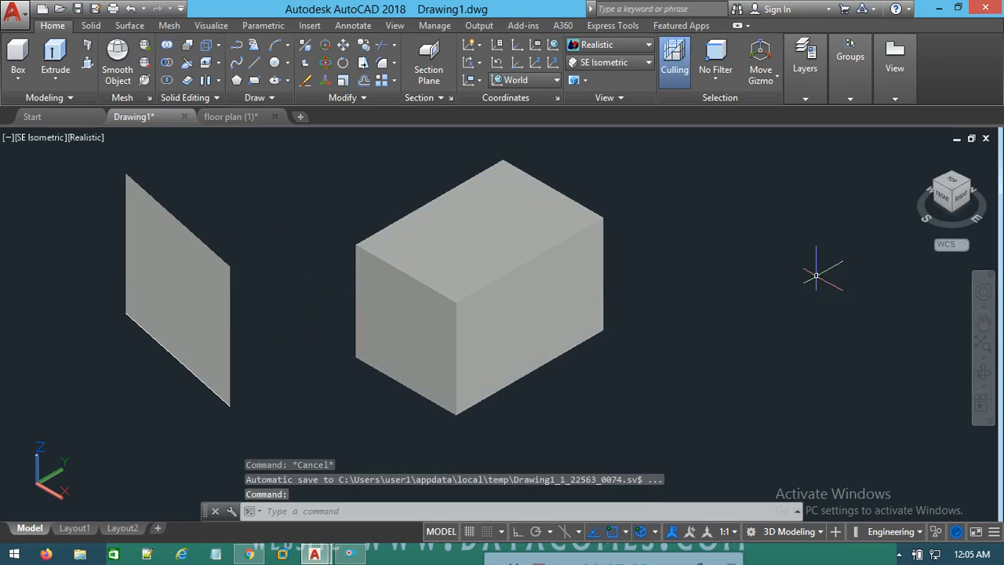
Orbit the model in 3D to examine the extruded surface and the box from different angles
click(983, 375)
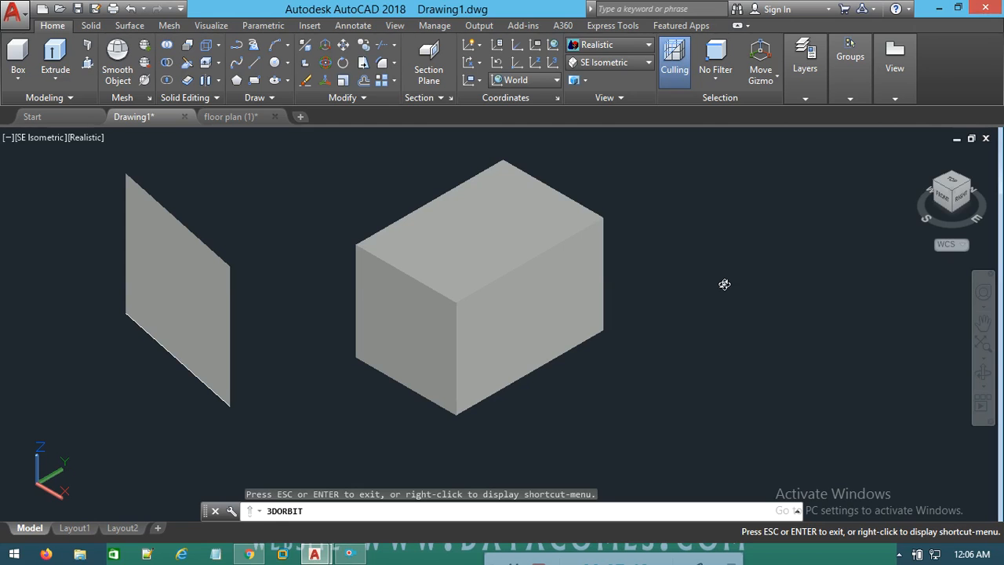
drag(724, 283, 699, 258)
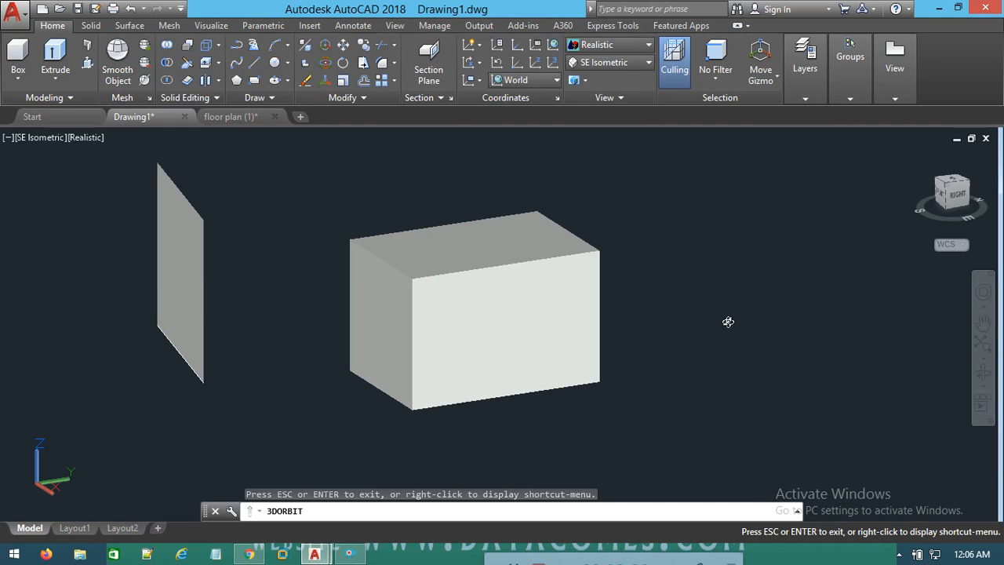
drag(304, 420, 360, 437)
drag(818, 168, 751, 203)
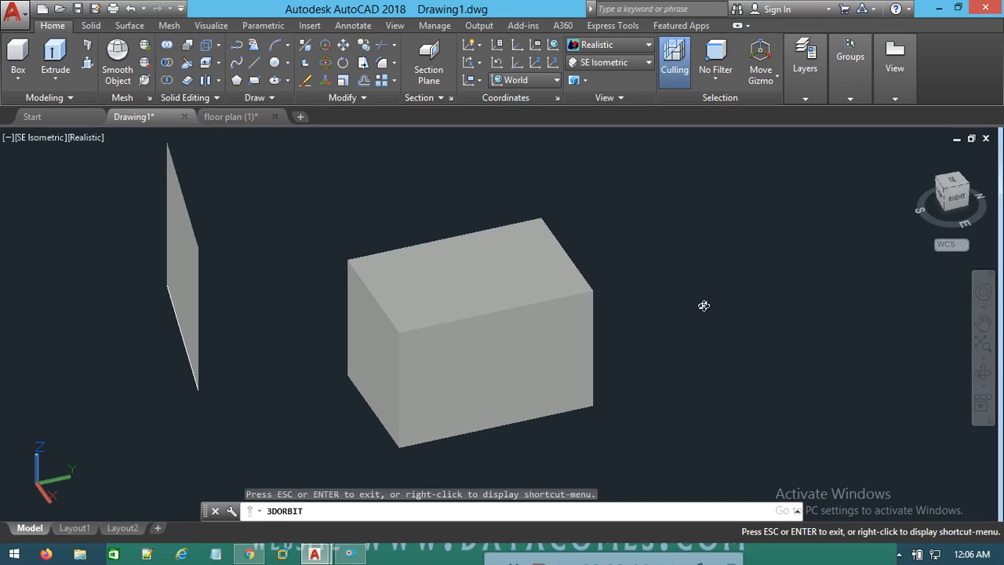
key(Escape)
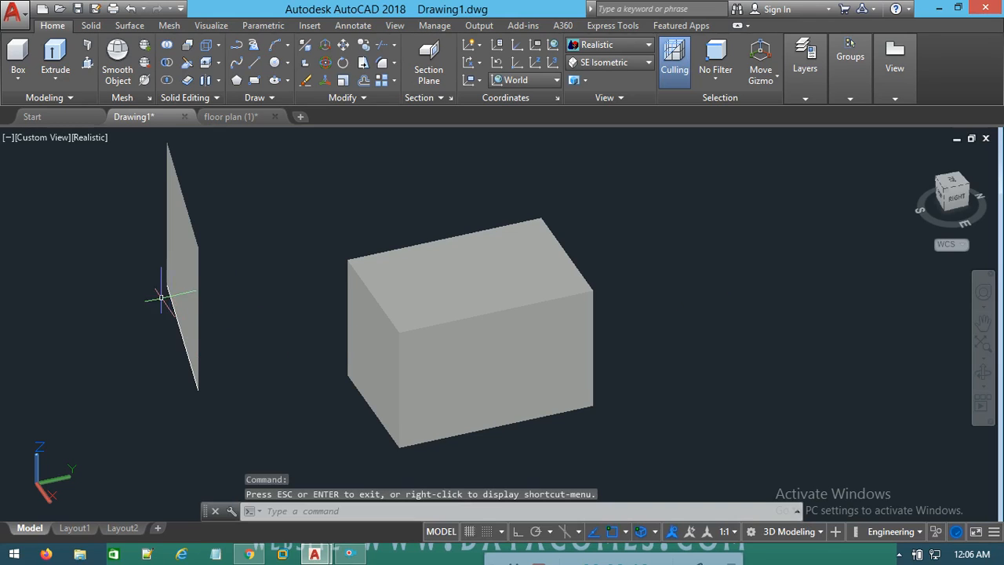
Draw a circle on the ground plane in the empty area beside the box
scroll(489, 350, down, 2)
middle_drag(489, 351, 326, 328)
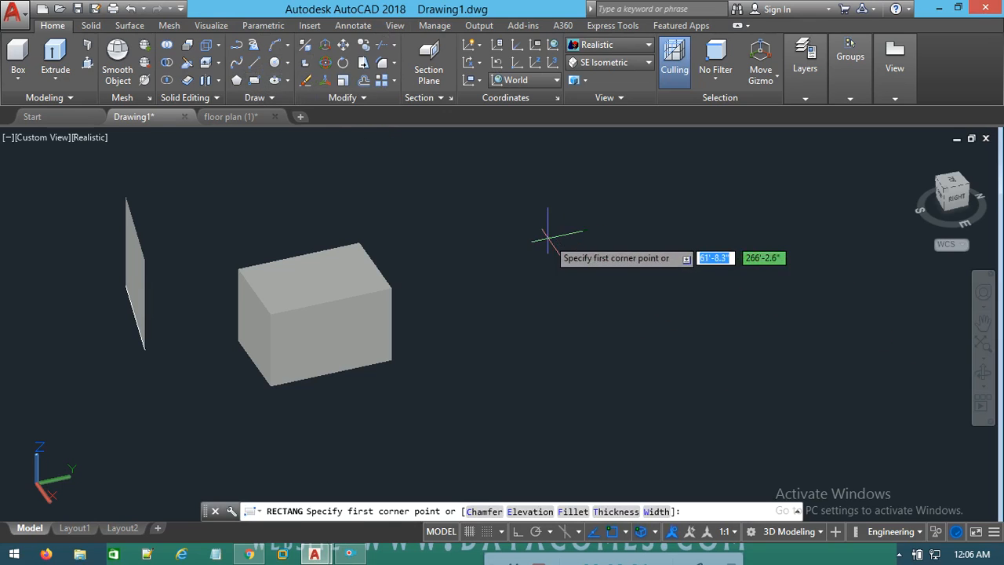
click(533, 218)
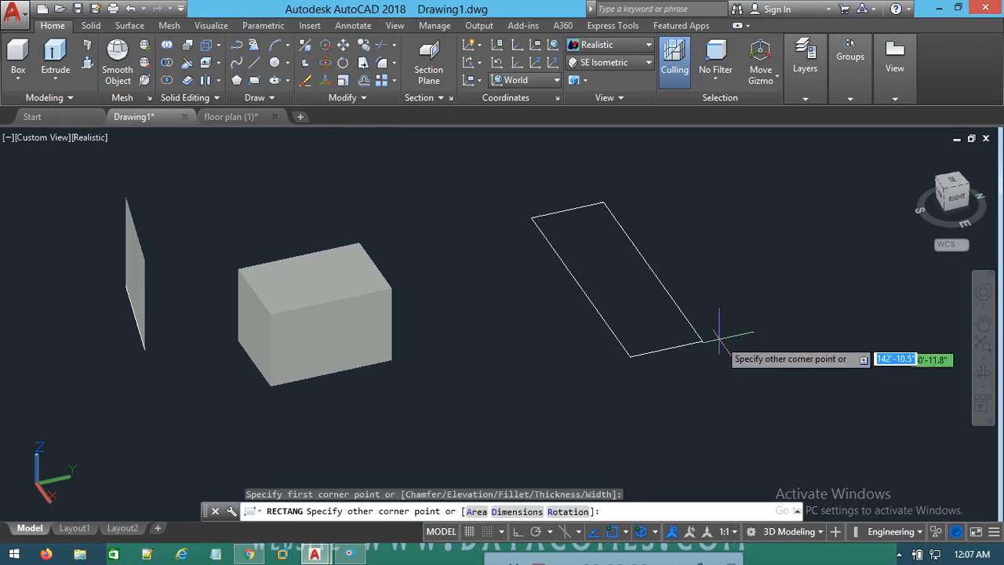
key(Escape)
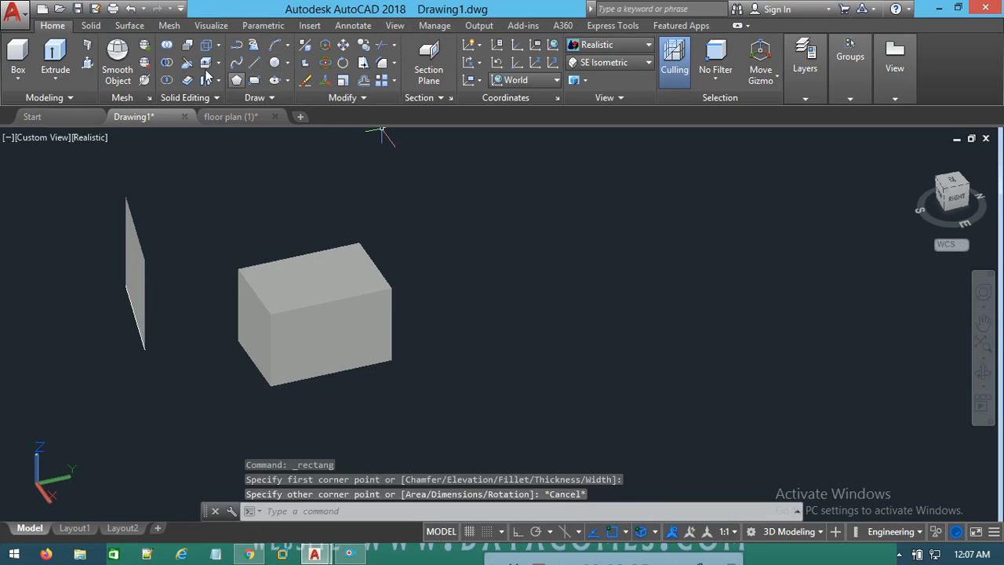
click(274, 63)
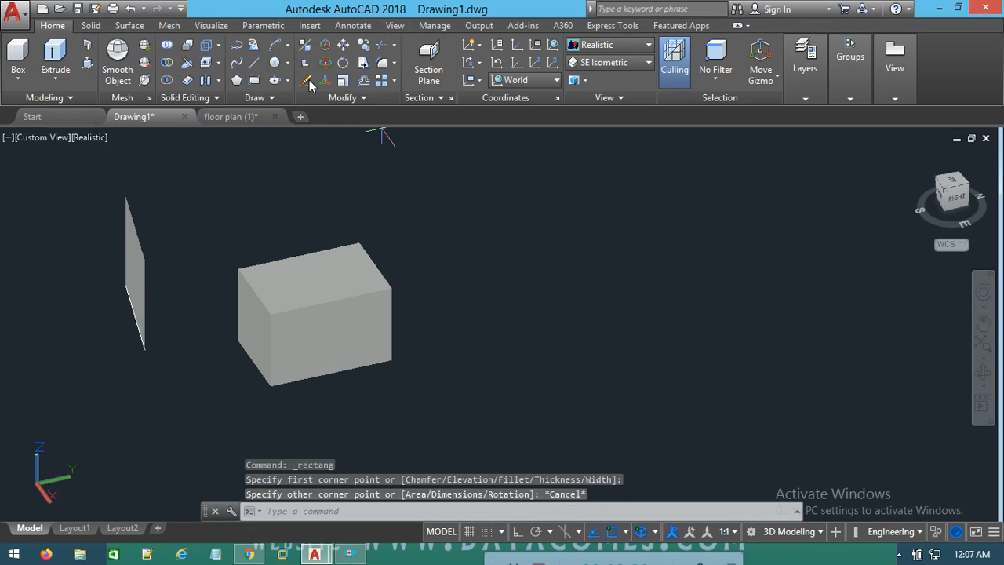
click(576, 282)
click(610, 315)
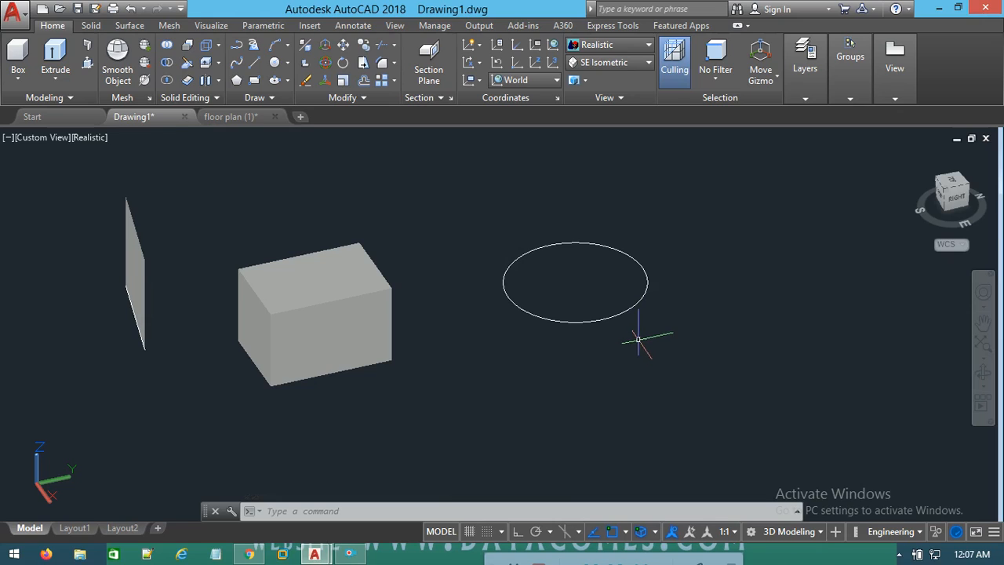
Extrude the circle upward into a solid cylinder about 69'-8" high
click(55, 52)
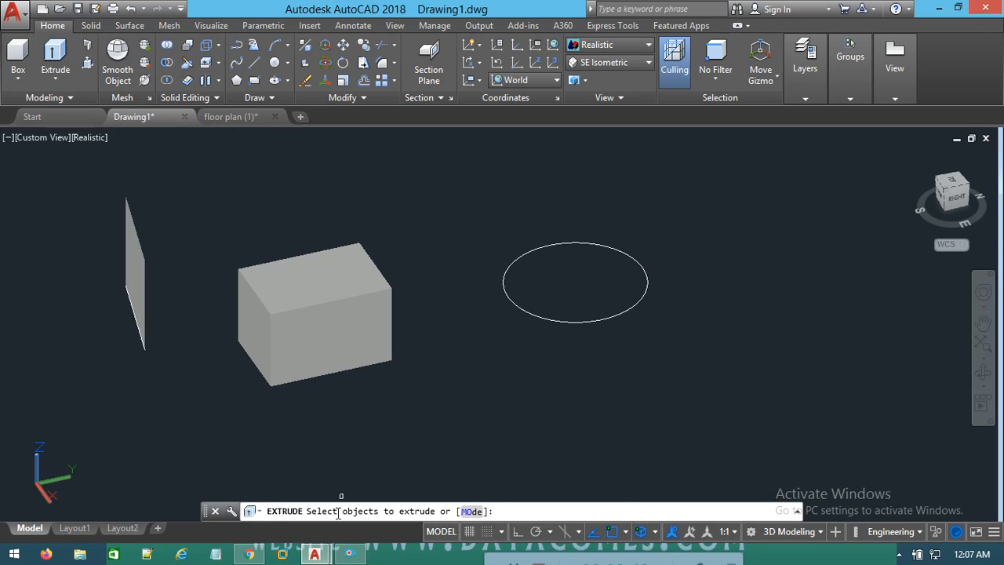
click(619, 249)
right_click(621, 253)
click(634, 269)
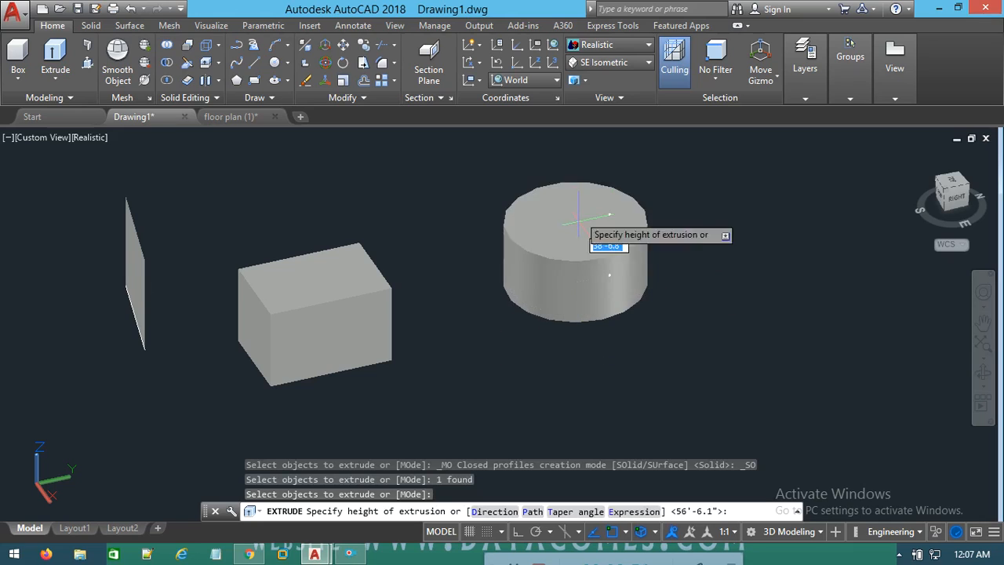
click(562, 170)
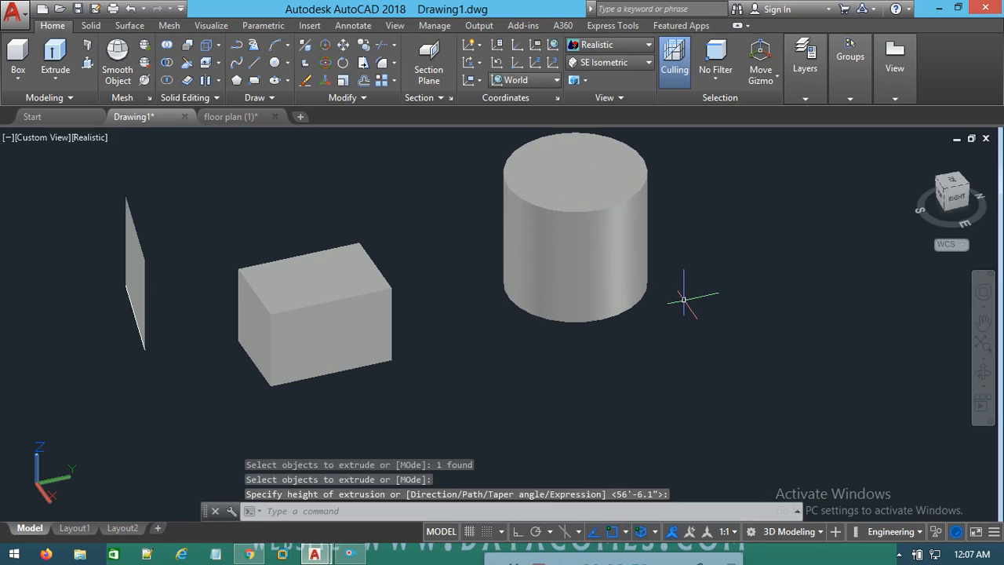
Draw a large rectangle on the ground plane in the empty area beyond the cylinder
scroll(684, 299, down, 3)
middle_drag(683, 302, 469, 303)
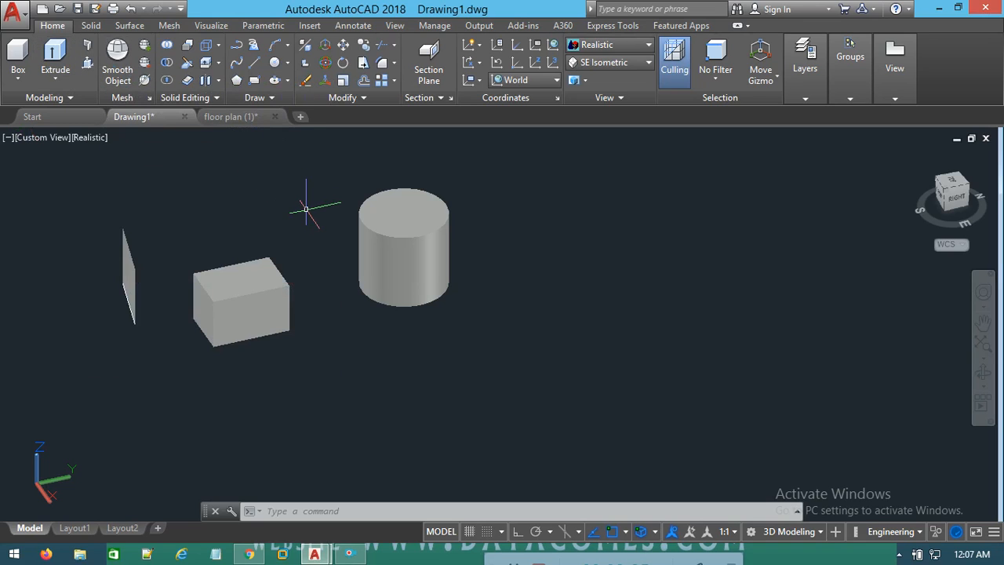
middle_drag(480, 189, 399, 203)
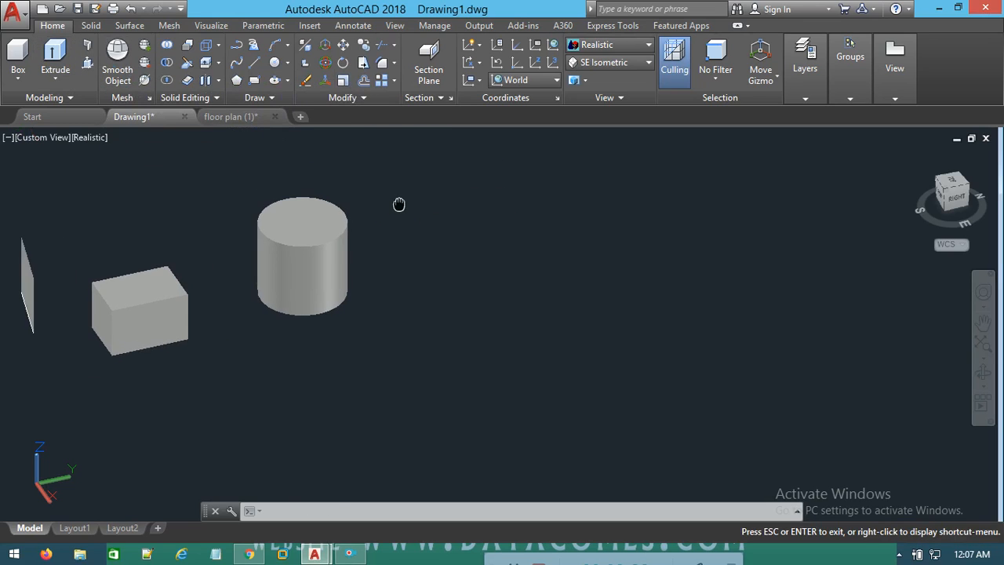
click(253, 80)
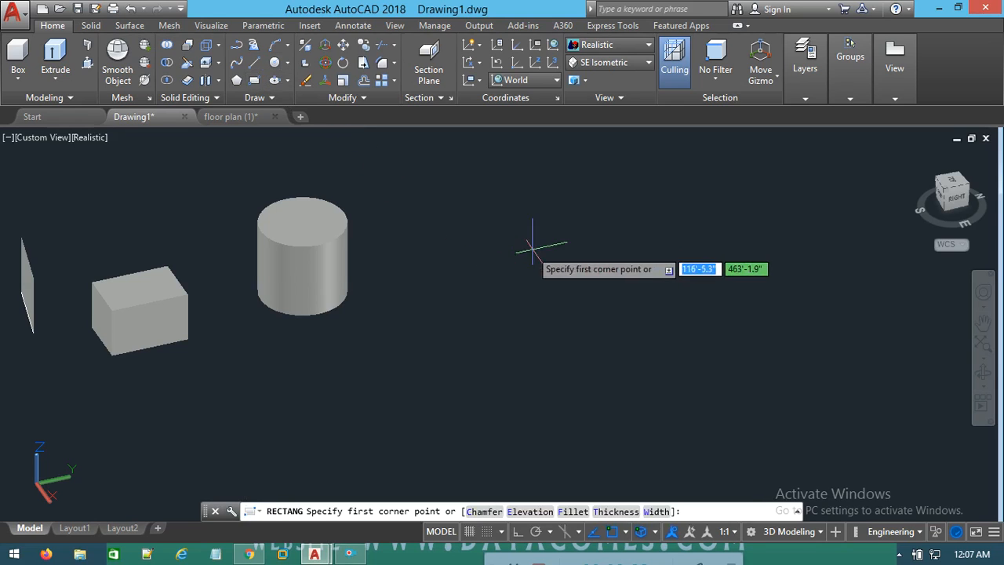
click(507, 233)
click(768, 330)
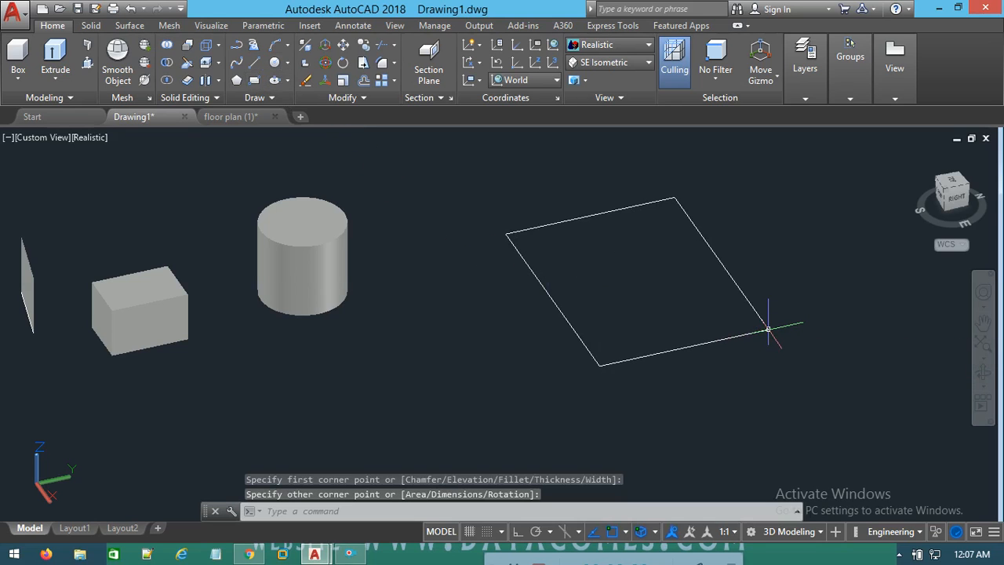
Draw a smaller rectangle inside the large one, leaving an even border between the two outlines
click(253, 80)
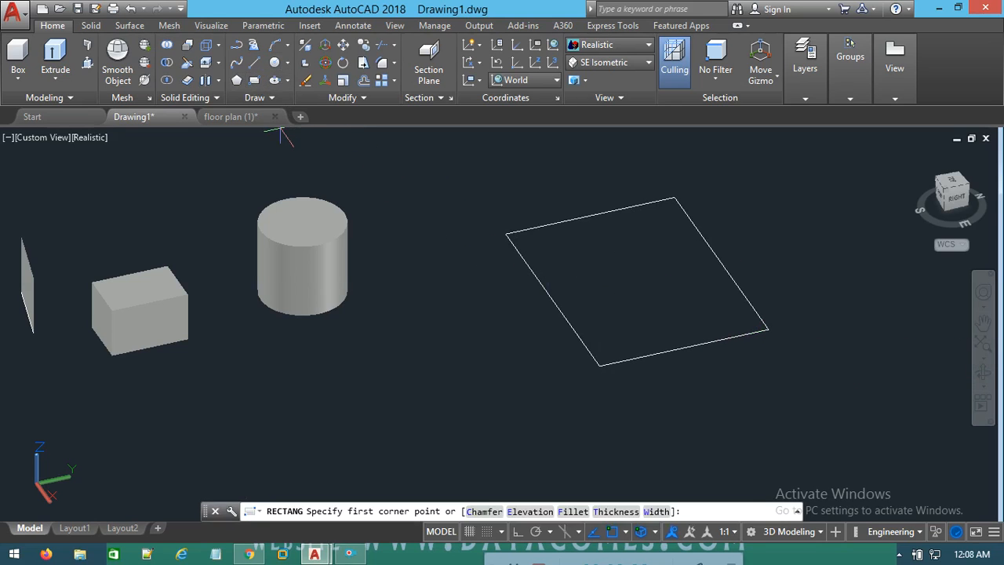
click(549, 248)
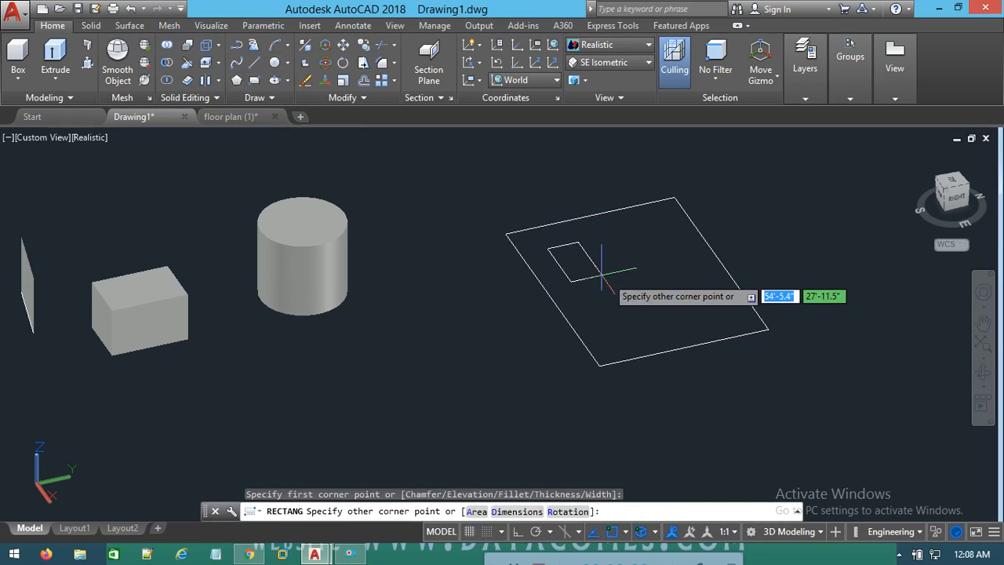
click(731, 316)
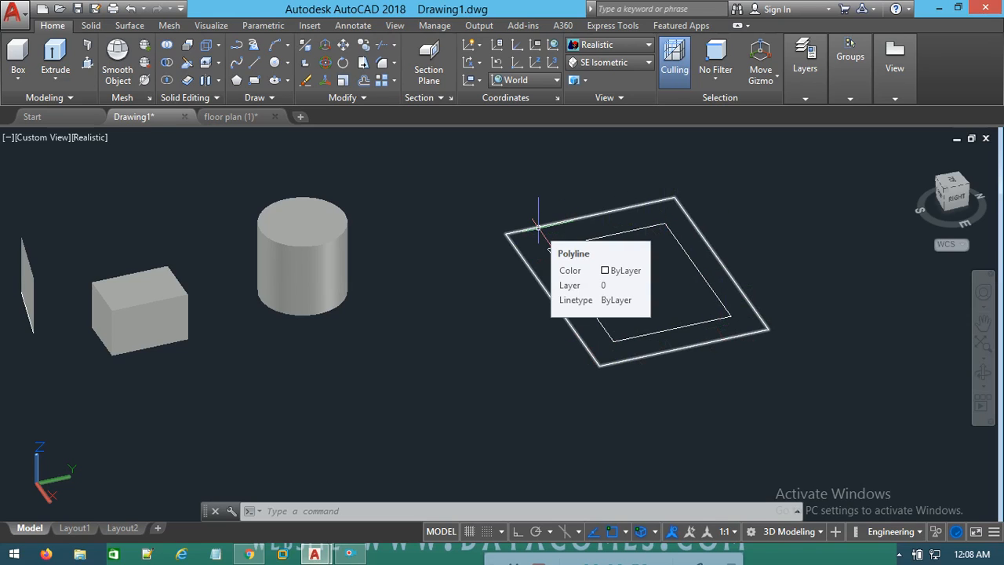
Try to extrude only the inner rectangle upward with the Extrude command
click(52, 53)
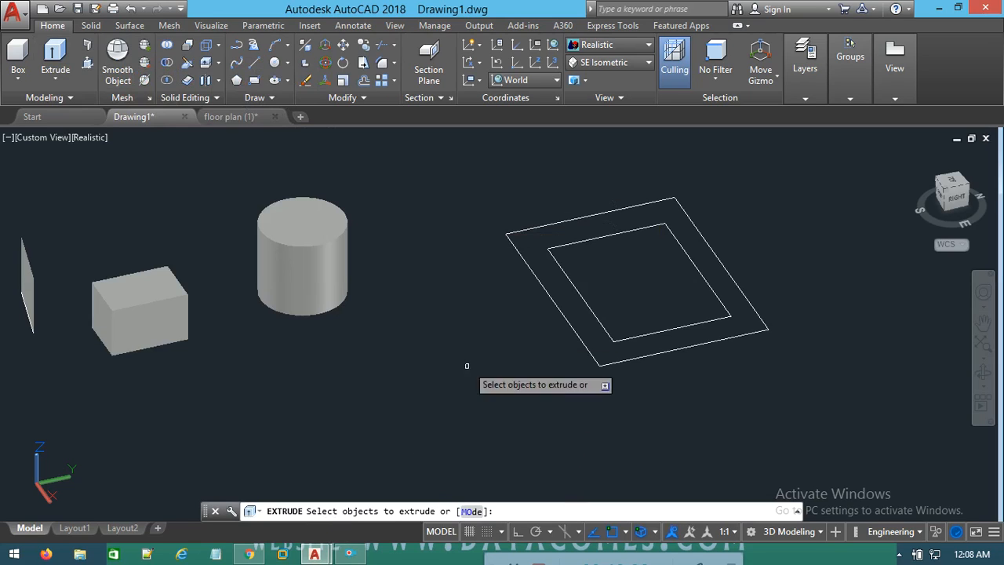
click(565, 244)
right_click(564, 244)
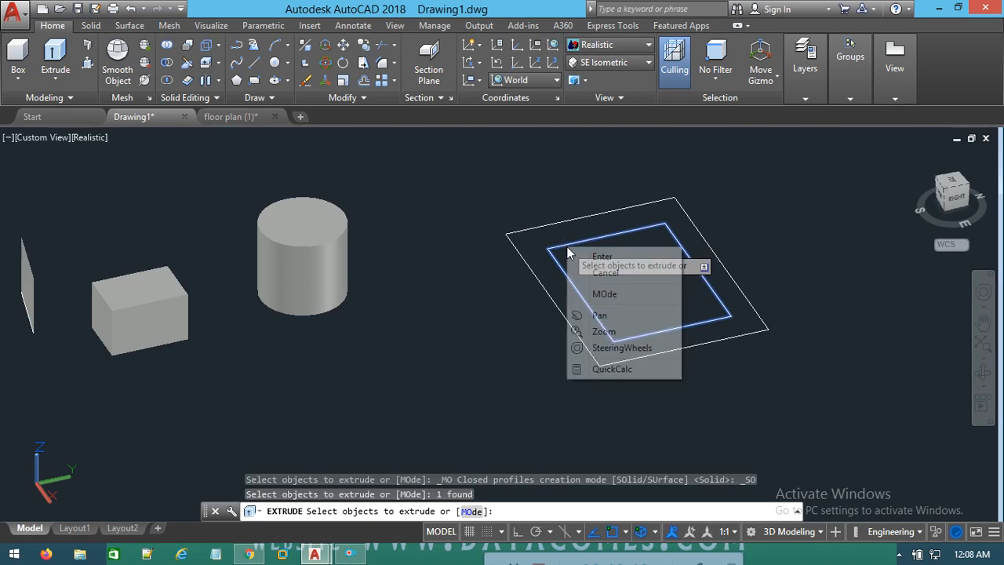
click(600, 256)
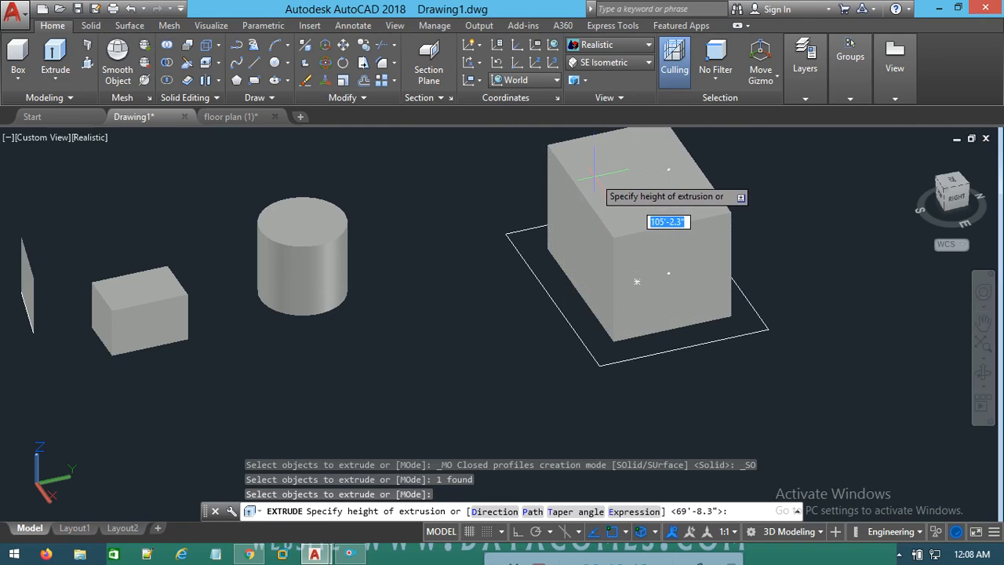
key(Escape)
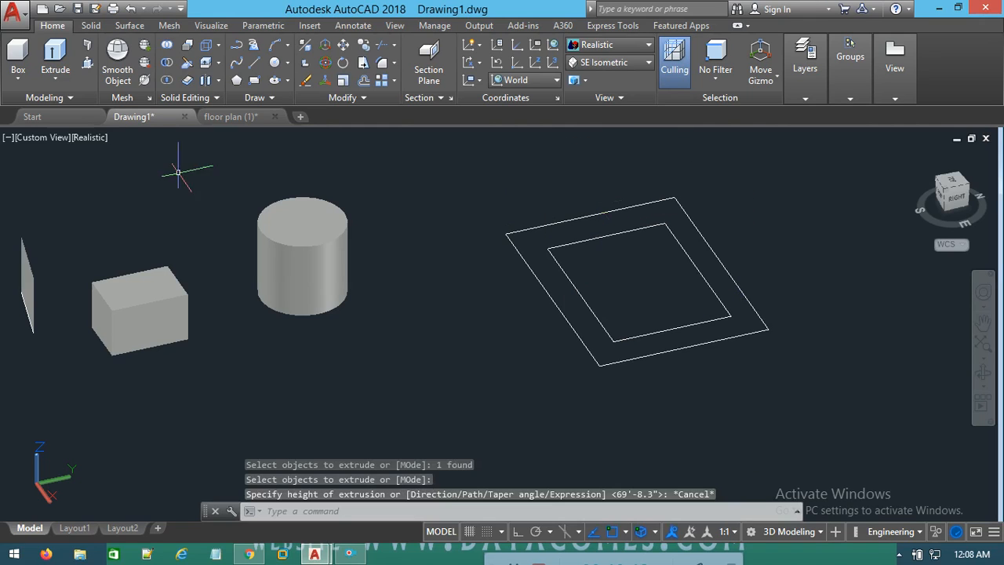
Try to extrude only the outer rectangle upward with the Extrude command
click(57, 54)
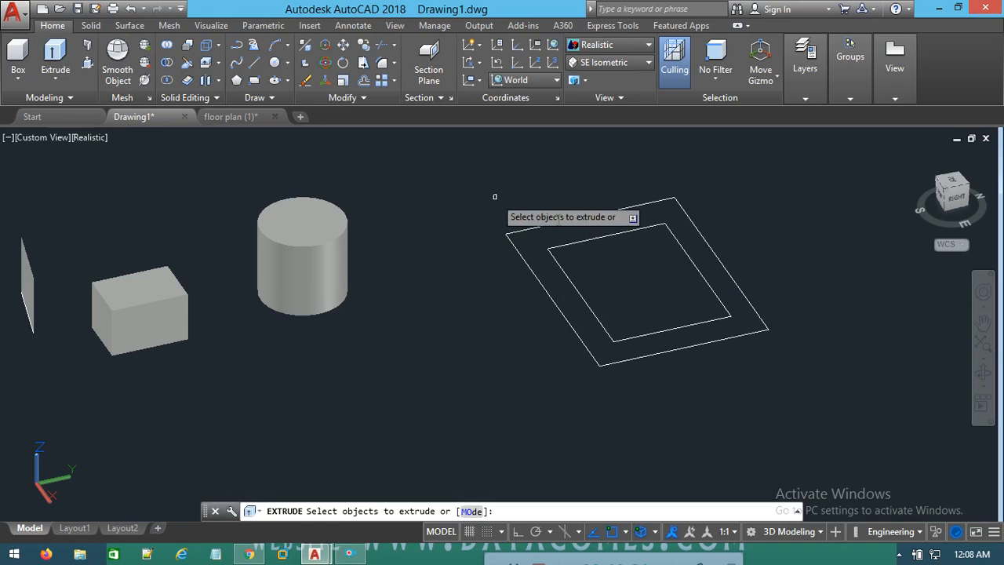
click(626, 209)
right_click(625, 209)
click(662, 217)
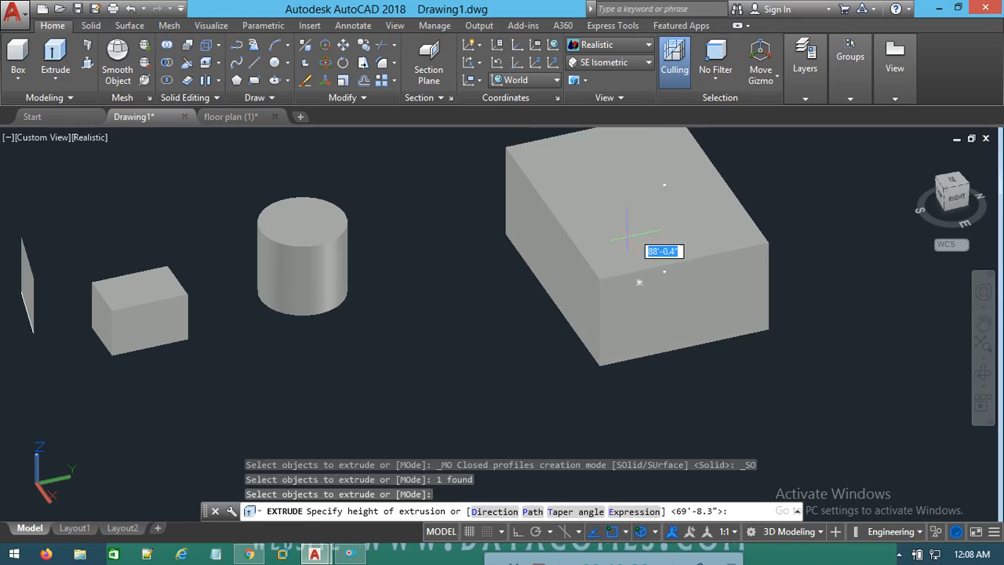
key(Escape)
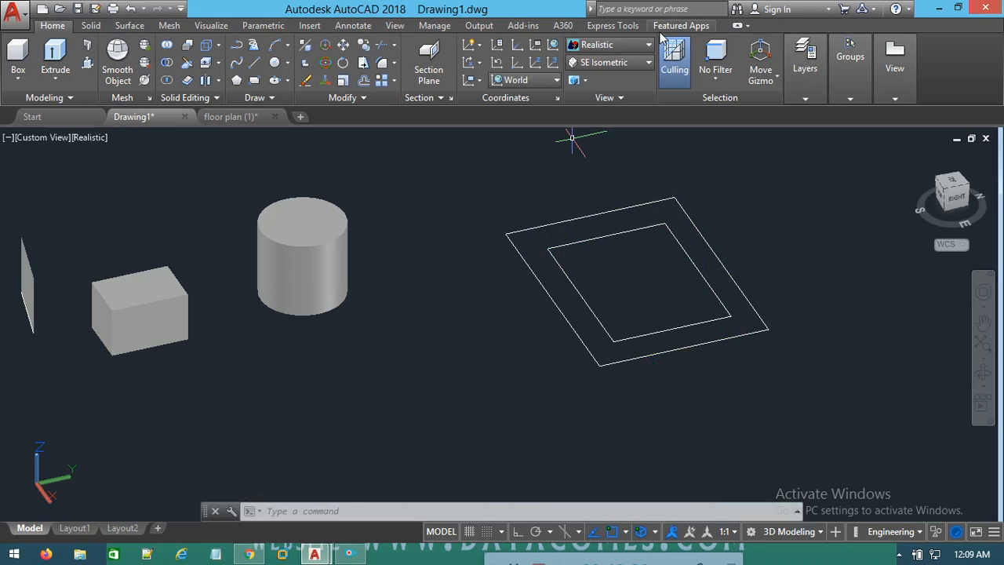
Presspull the bounded area between the two nested rectangles upward into a hollow frame-shaped solid
click(87, 64)
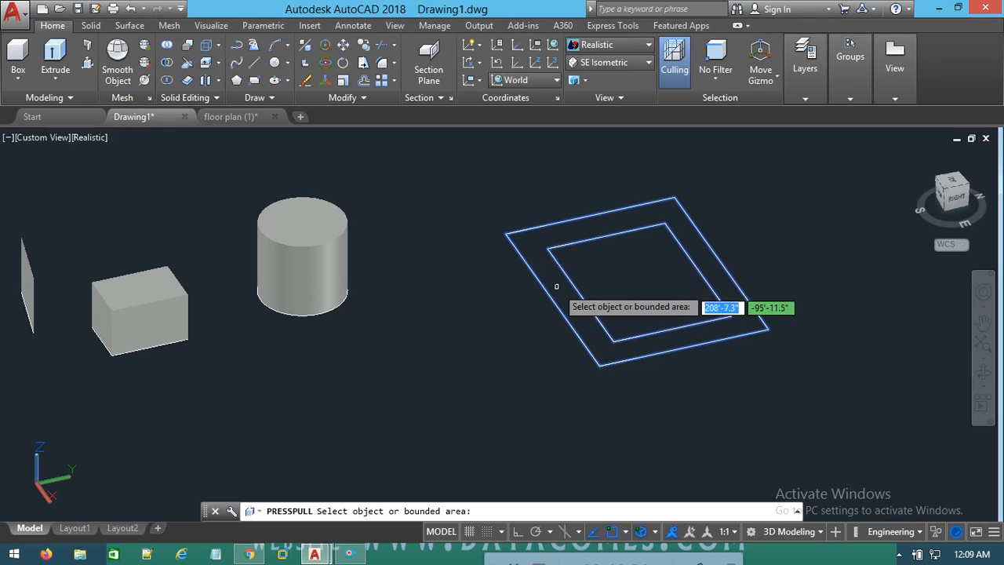
click(532, 248)
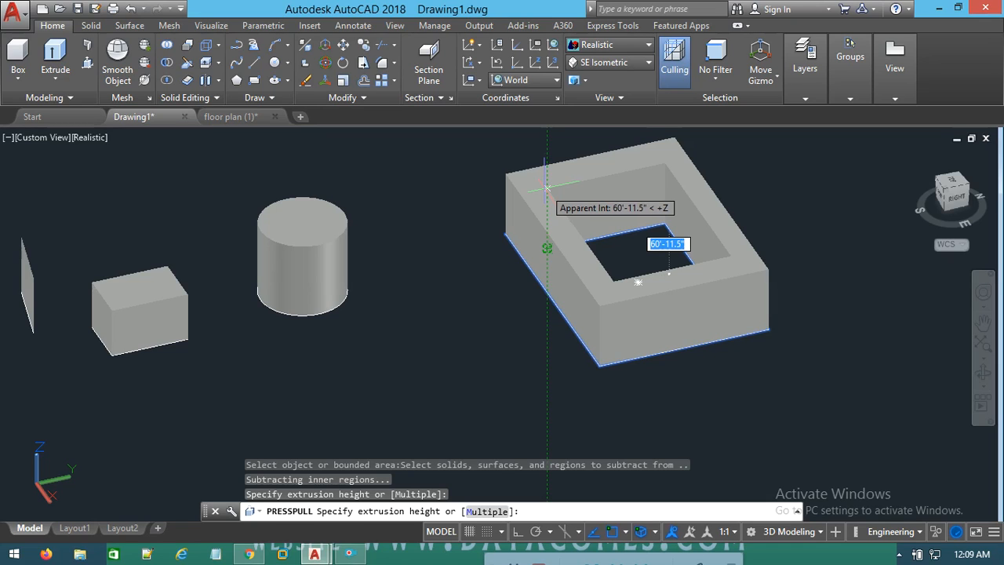
click(547, 188)
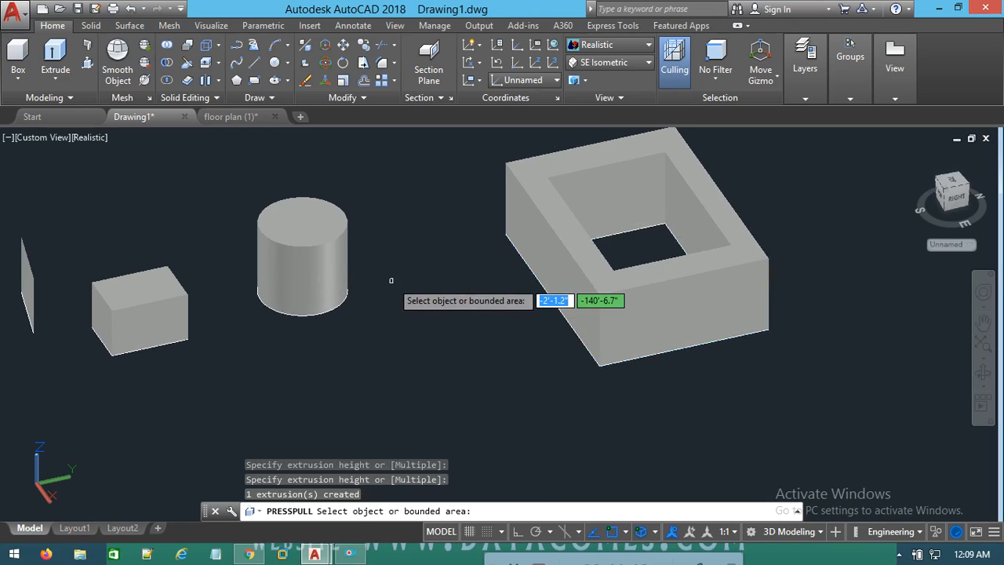
key(Return)
click(306, 275)
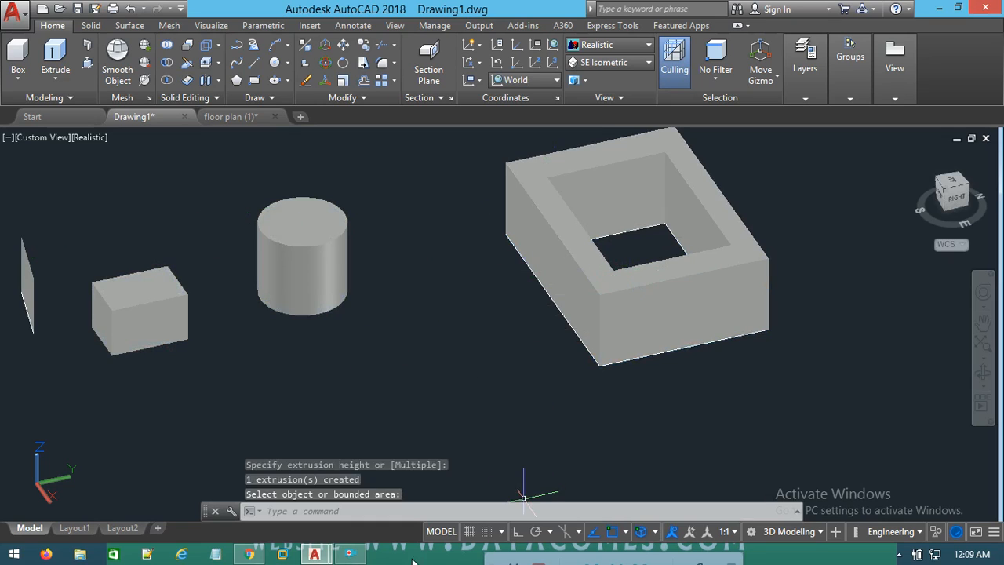
click(350, 556)
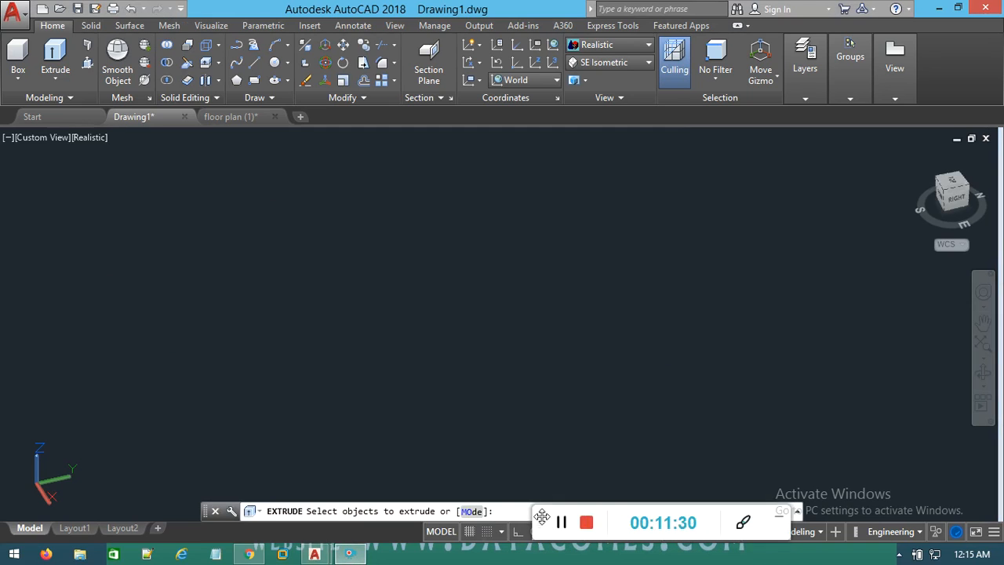
drag(541, 516, 535, 559)
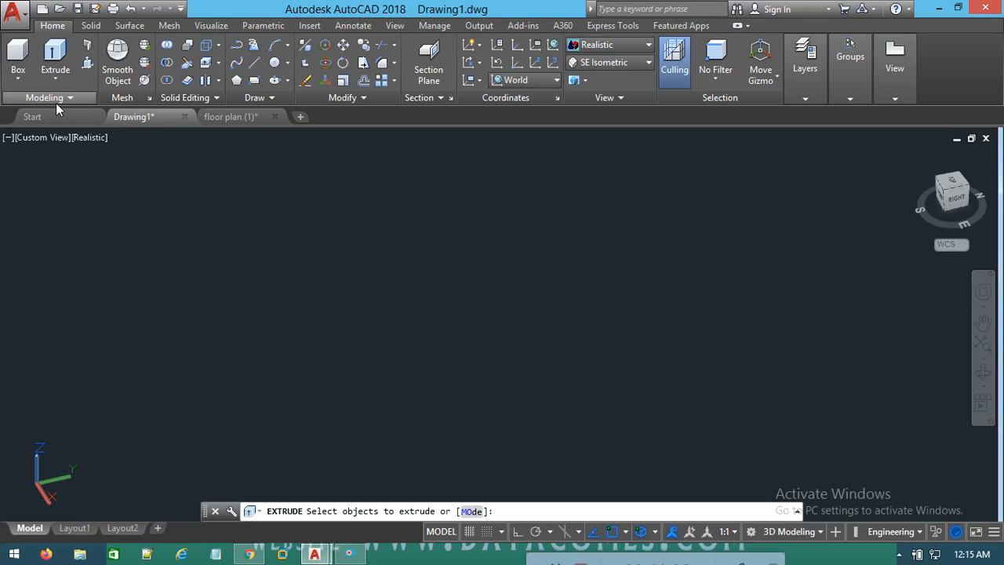
click(58, 79)
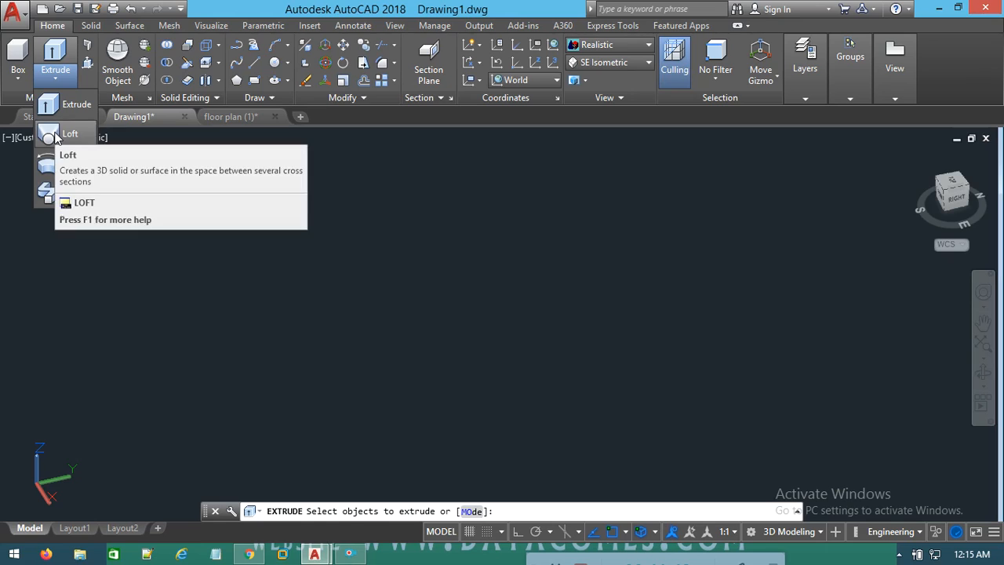
click(55, 62)
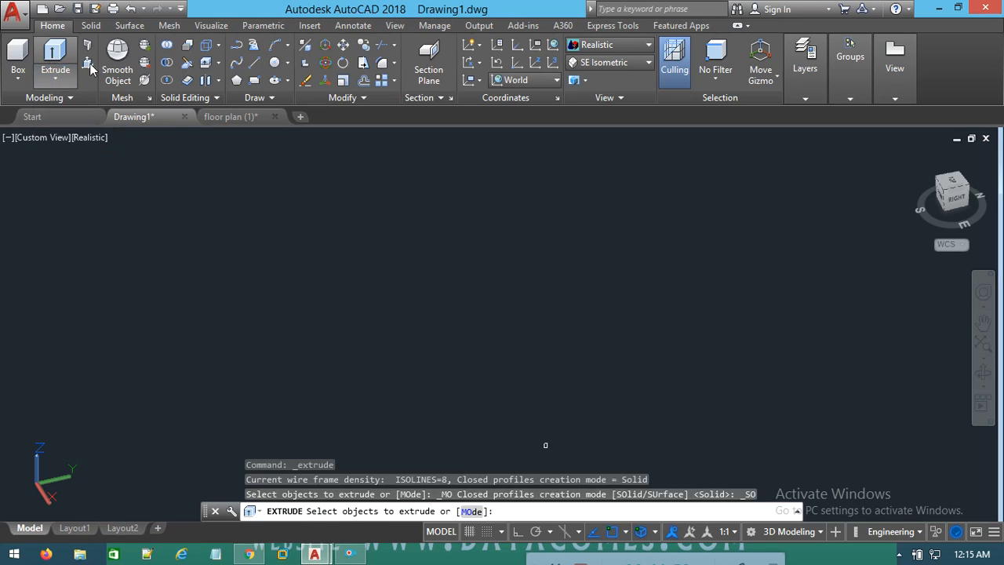
click(314, 380)
click(256, 440)
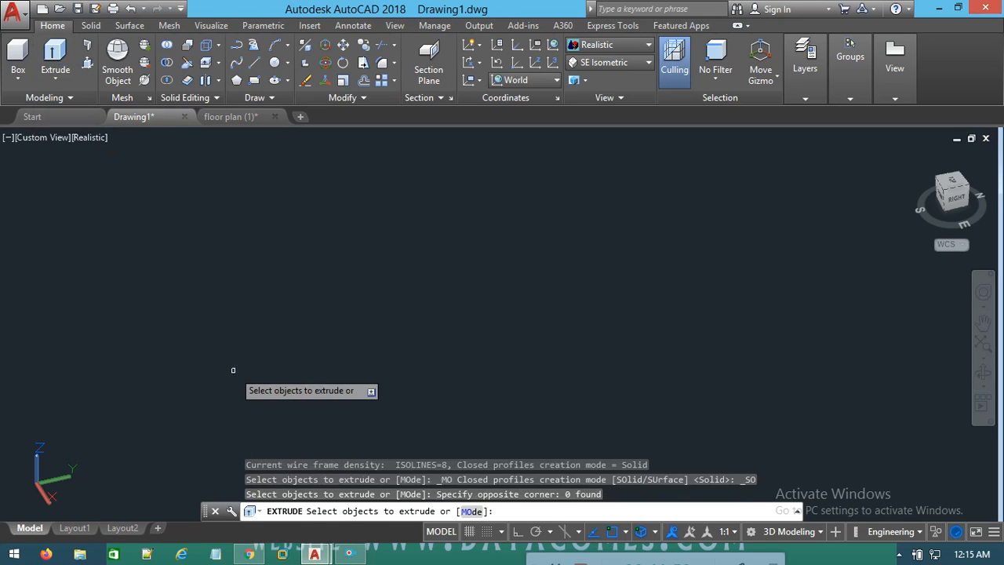
key(Escape)
key(Escape)
key(Escape)
key(Escape)
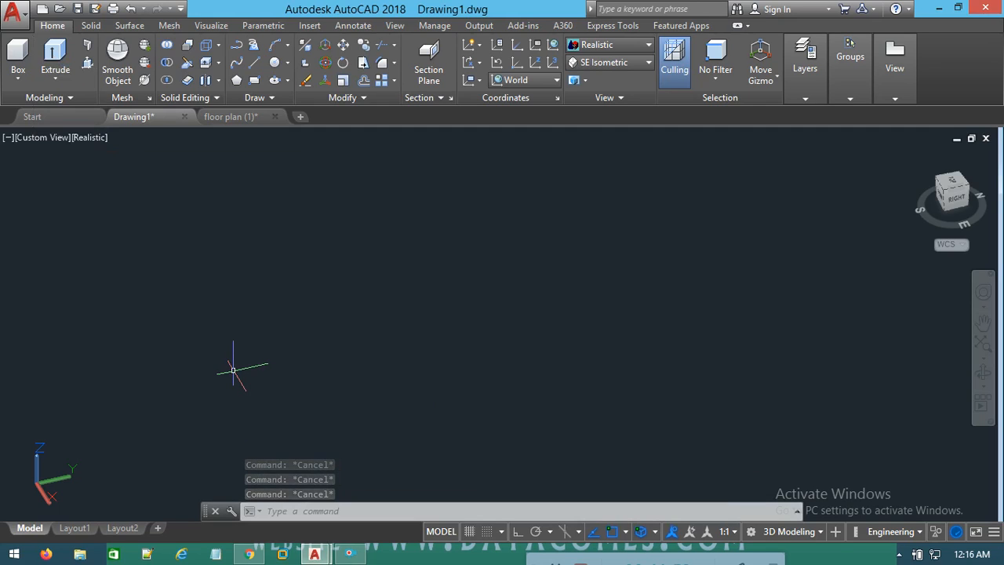
Draw a base circle with a radius of about 62'-3" in the empty drawing area
click(275, 63)
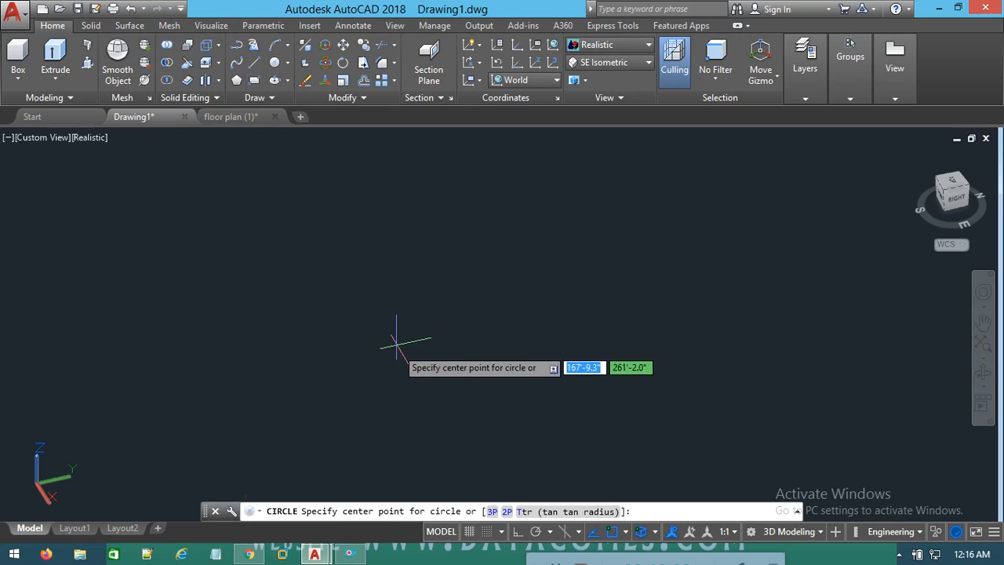
click(395, 367)
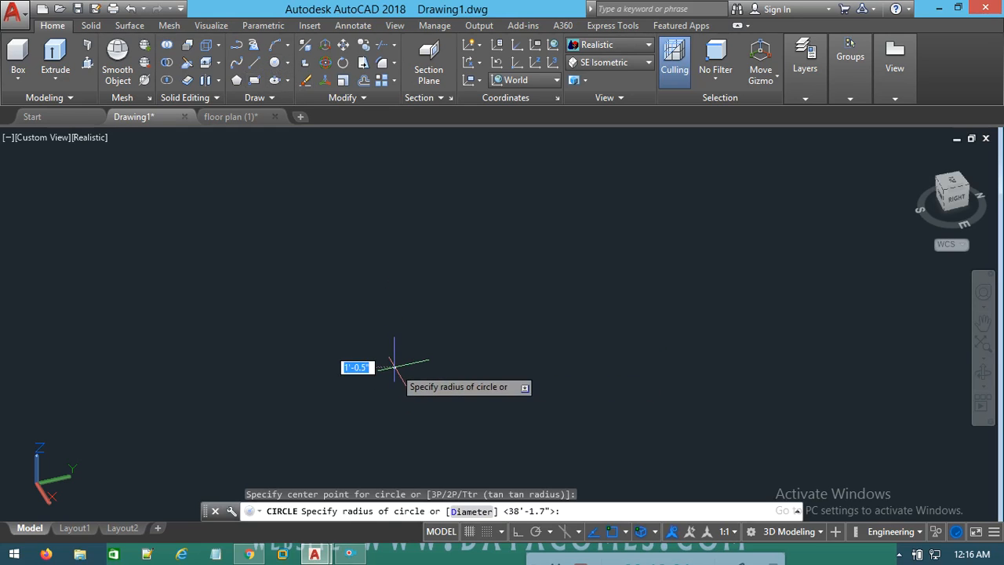
click(427, 399)
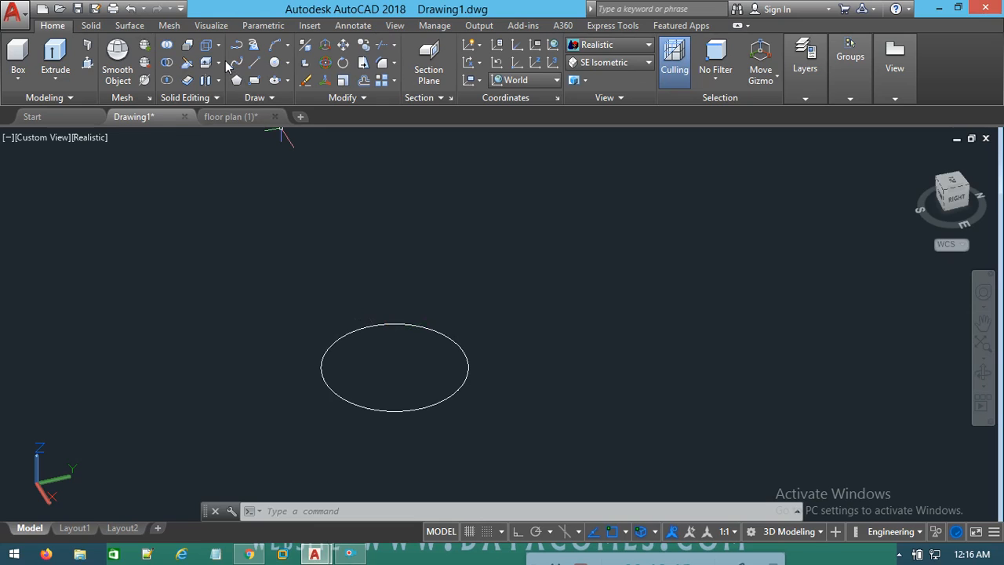
Draw a smaller circle with a radius of about 34'-6", centered directly above the base circle's center along +Z
click(275, 63)
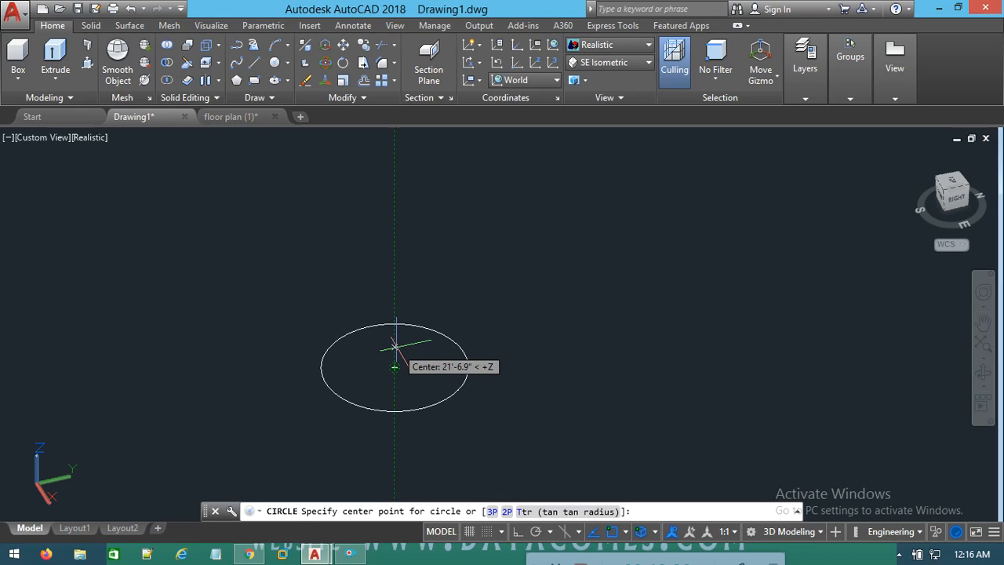
click(393, 284)
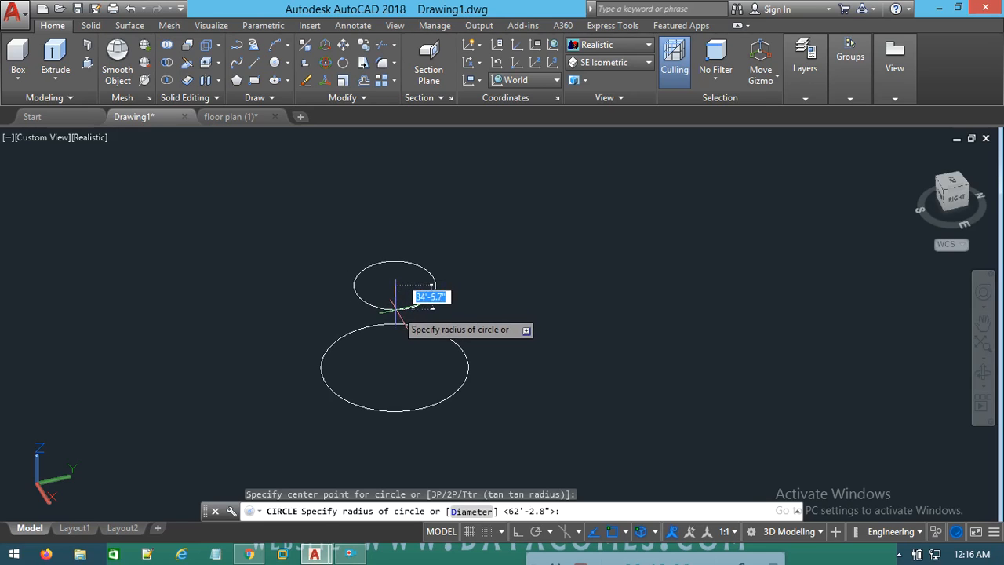
click(397, 308)
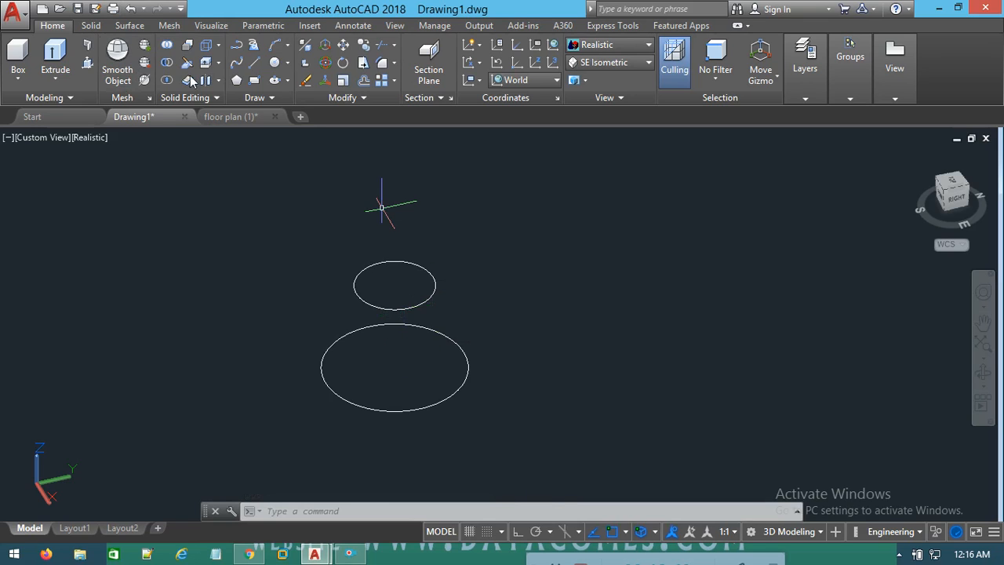
Draw a third circle with a radius of about 40'-3", centered directly above the small circle's center along +Z
click(274, 63)
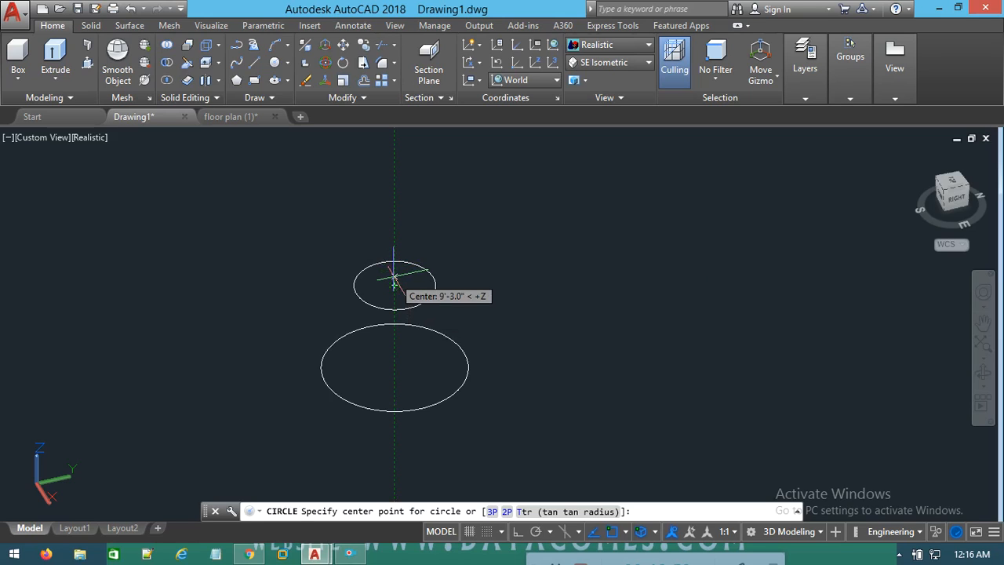
click(394, 227)
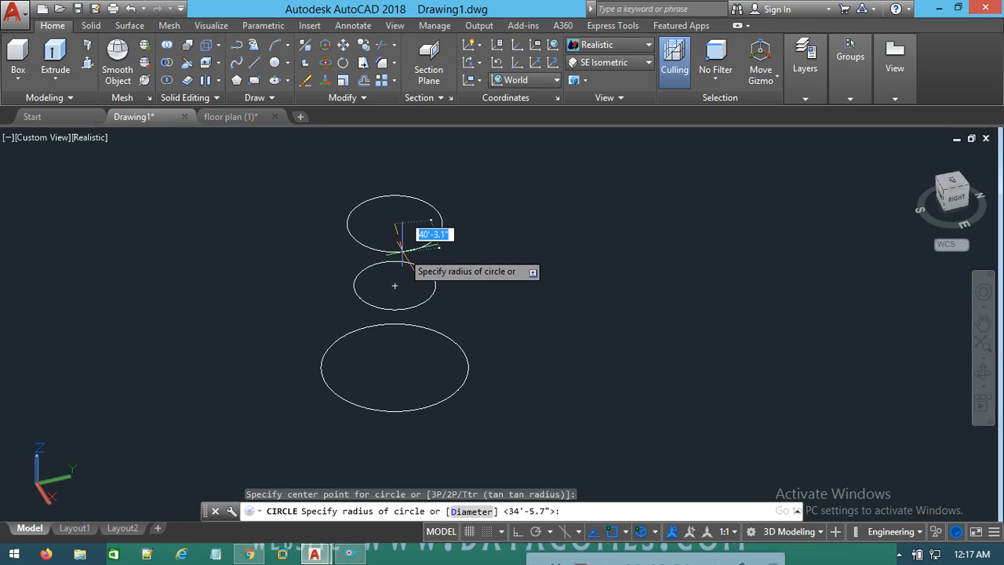
click(402, 245)
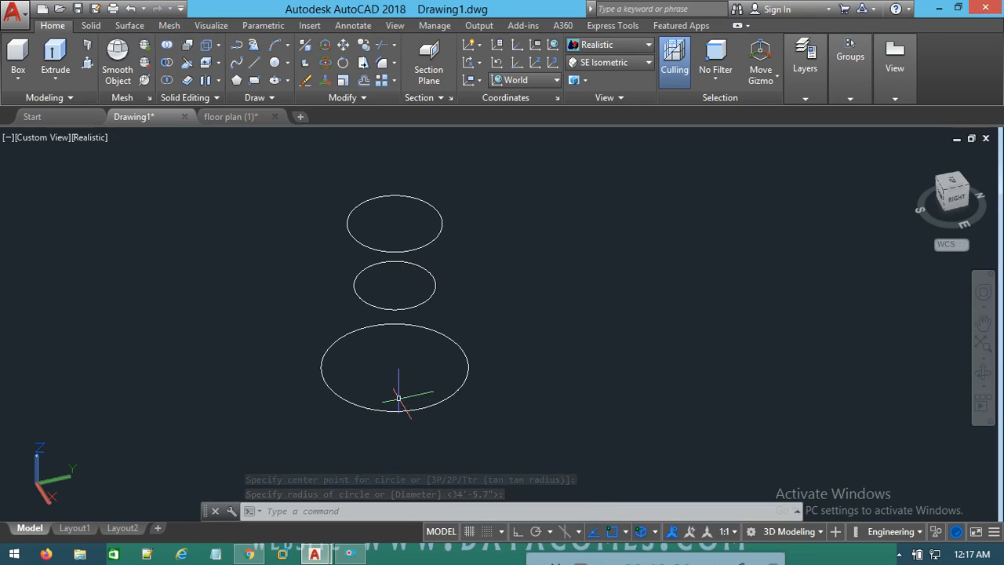
Loft the three stacked circles in order from lowest to highest into a solid, using the Cross sections only option
click(983, 374)
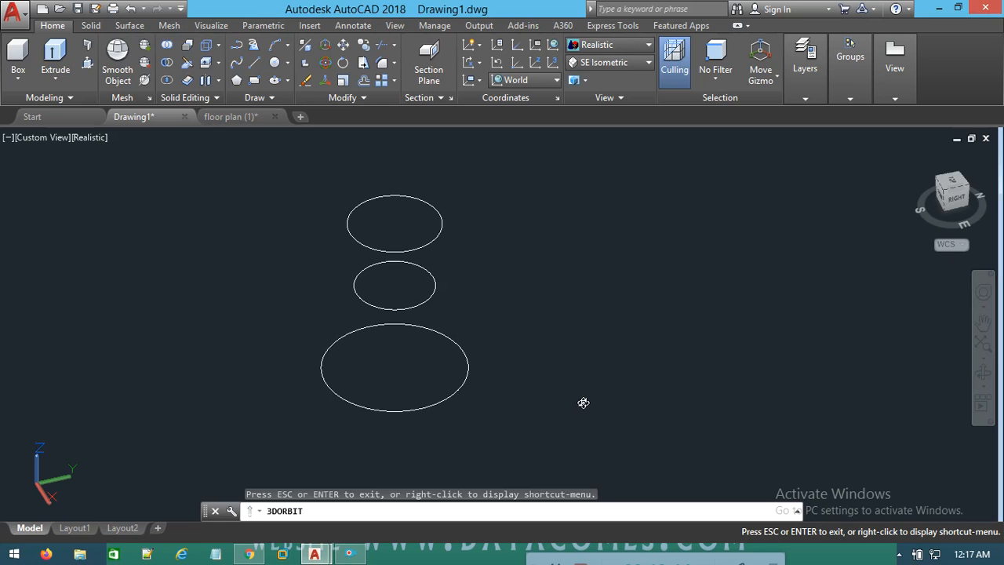
drag(582, 403, 542, 402)
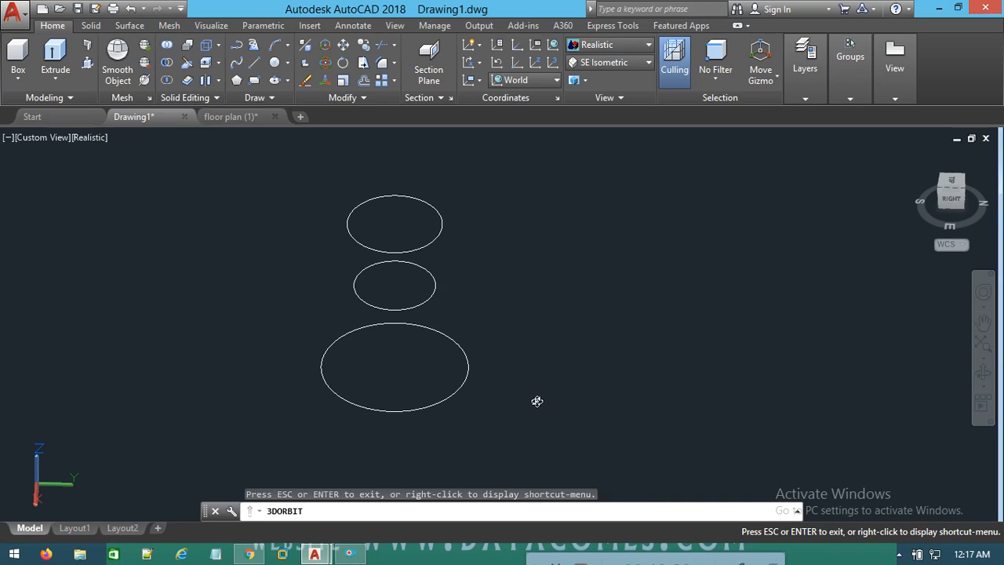
key(Escape)
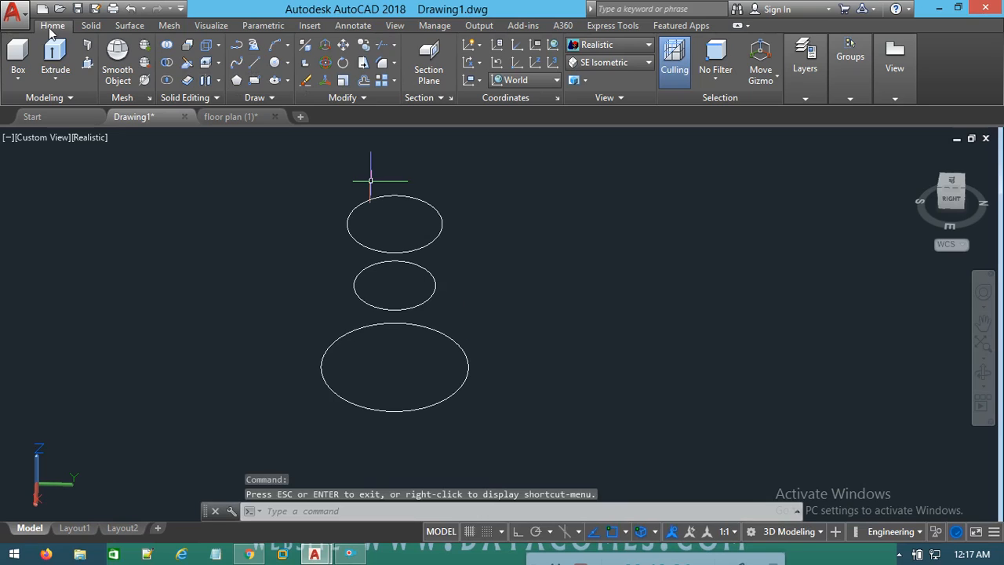
click(58, 79)
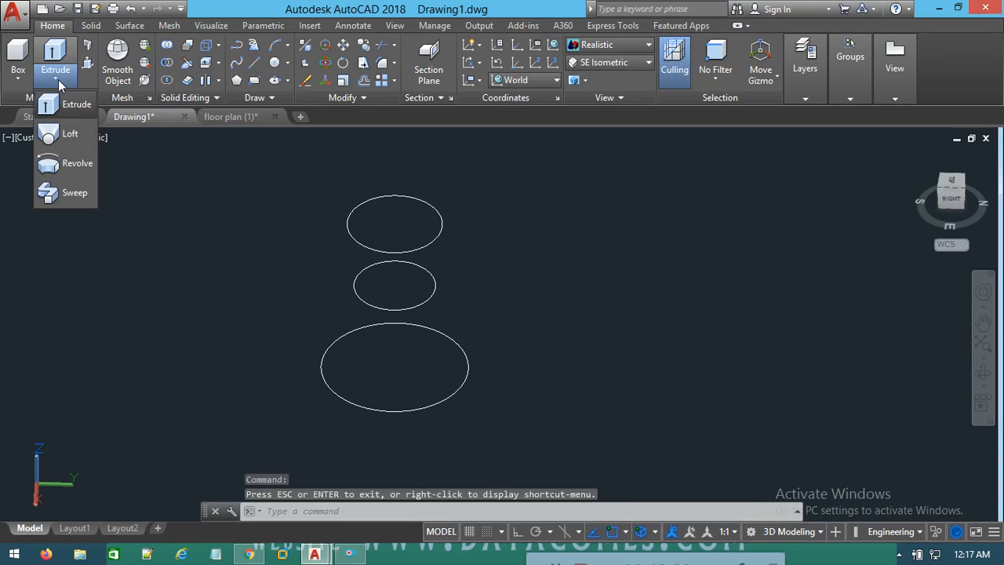
click(58, 136)
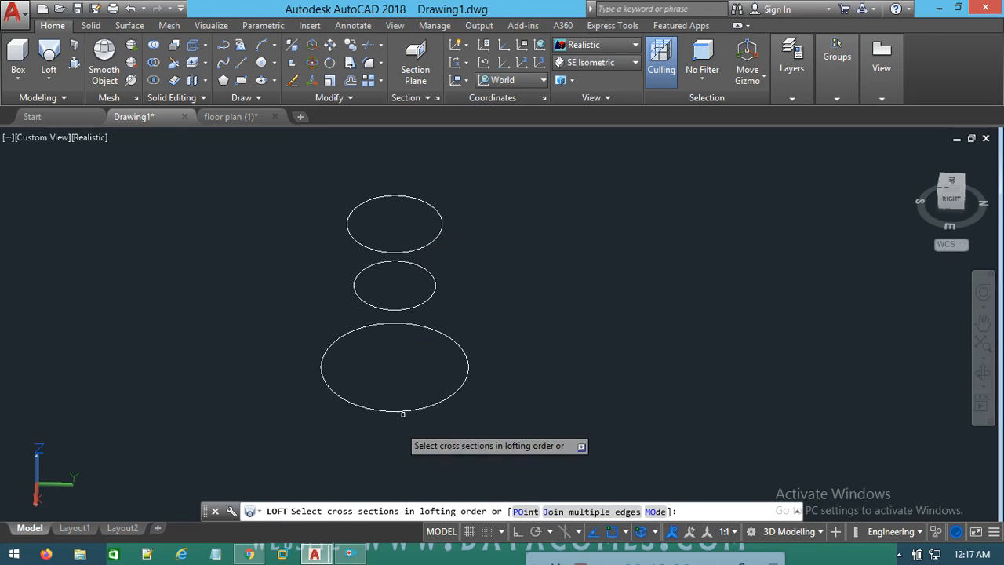
click(340, 400)
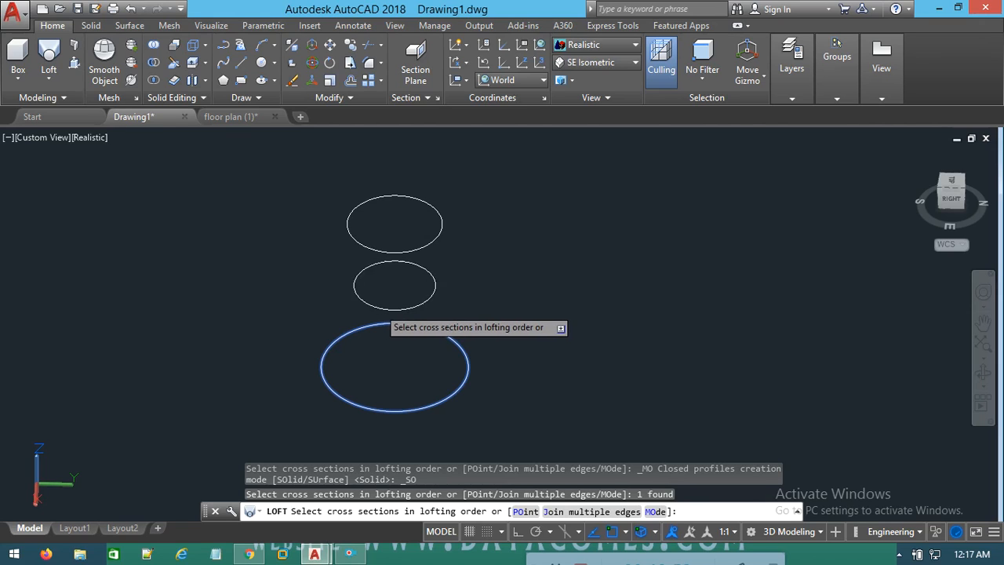
click(380, 307)
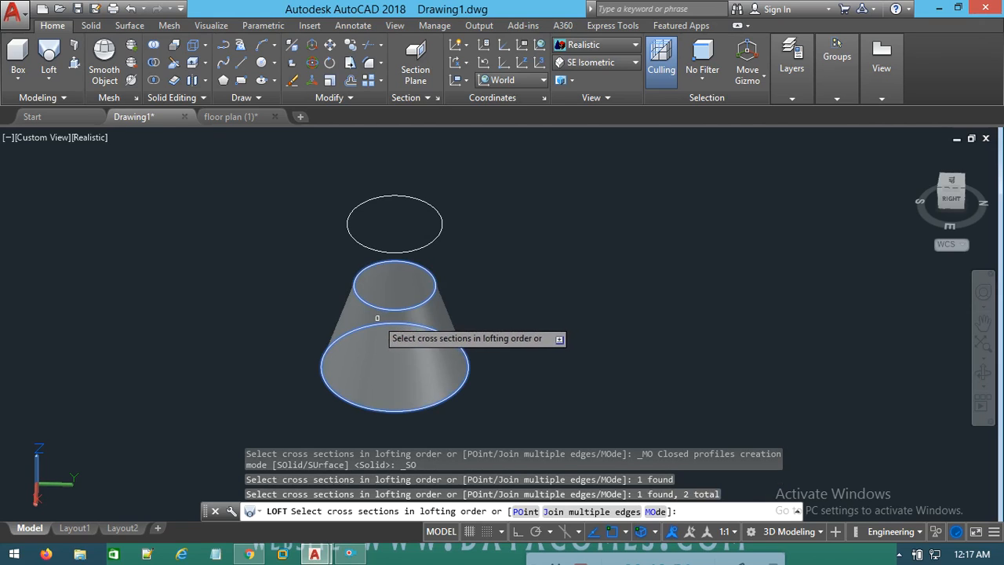
click(372, 249)
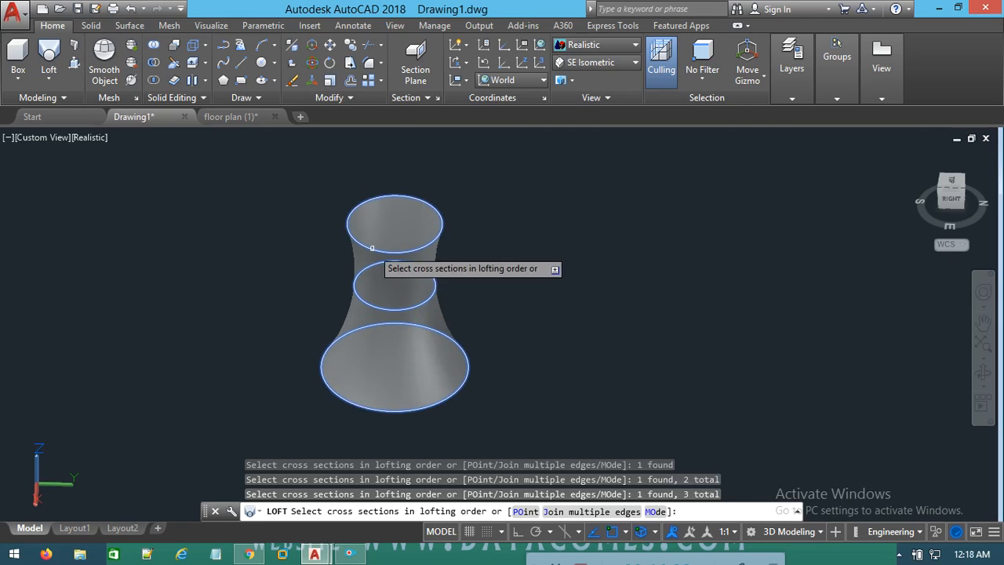
right_click(412, 245)
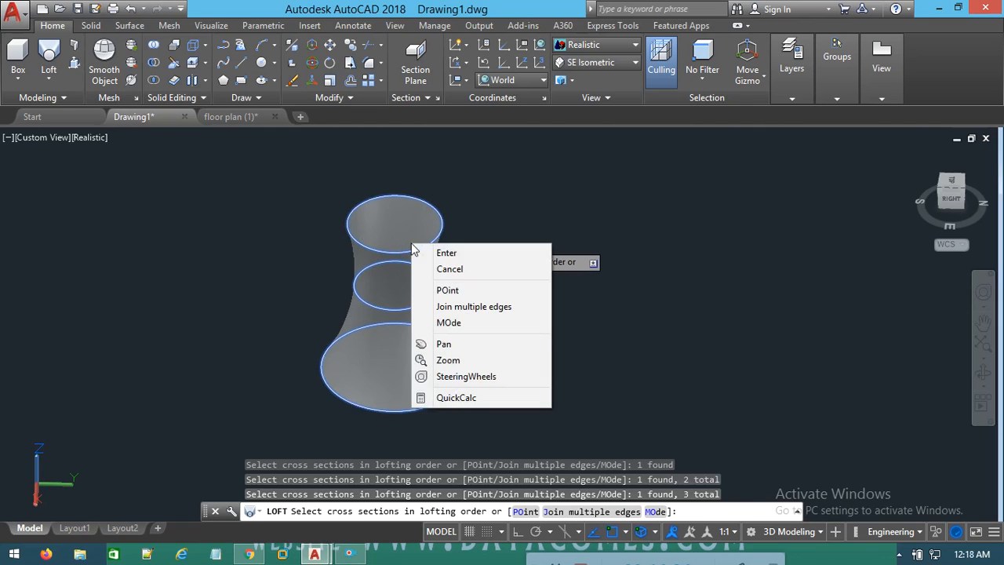
click(444, 252)
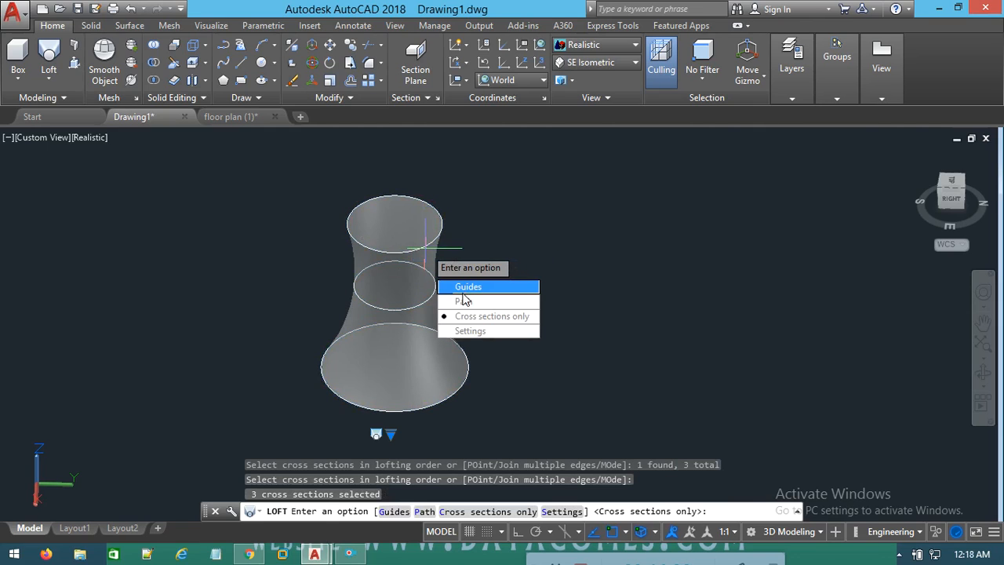
click(502, 316)
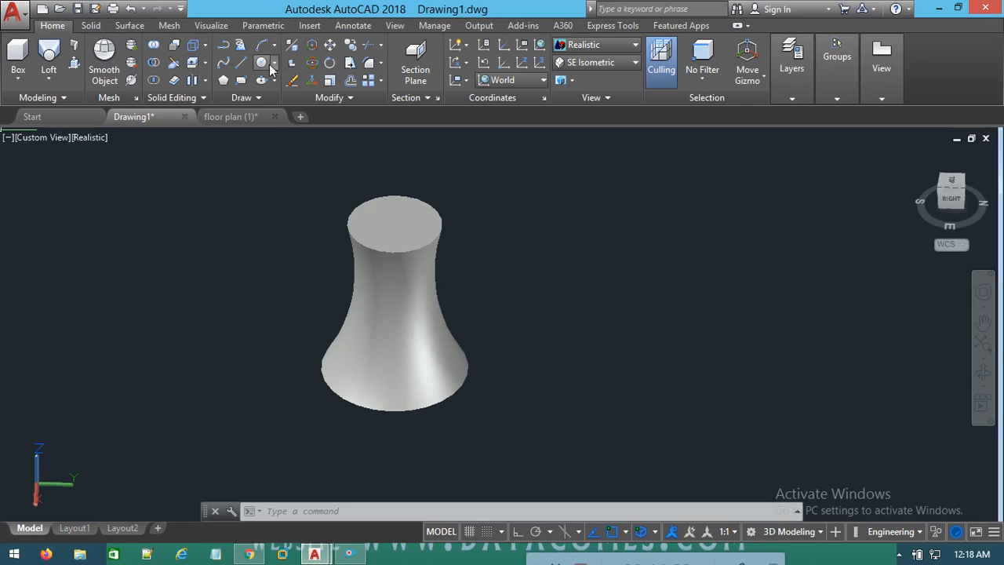
Draw a wide rectangle on the ground plane beside the lofted solid
click(241, 83)
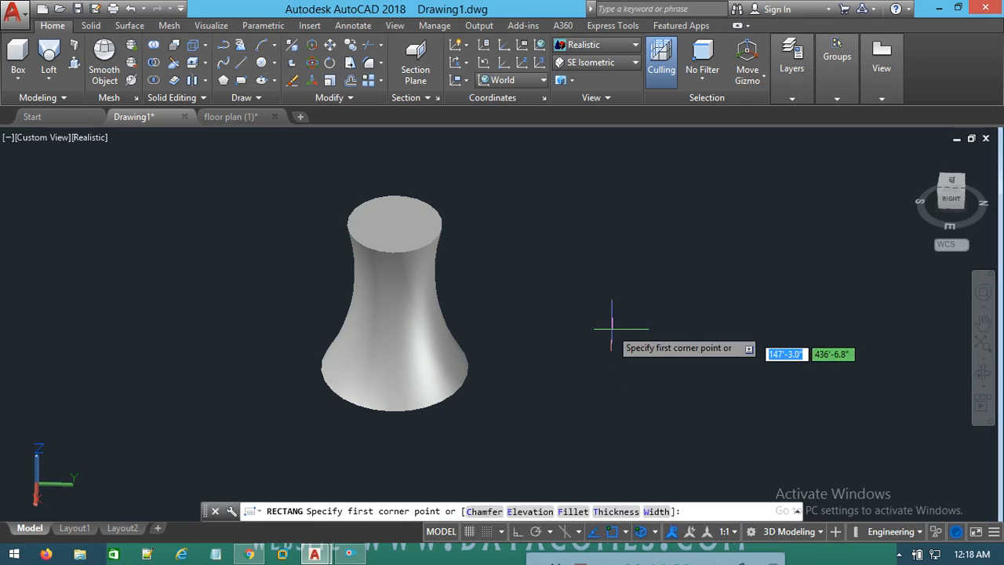
click(598, 307)
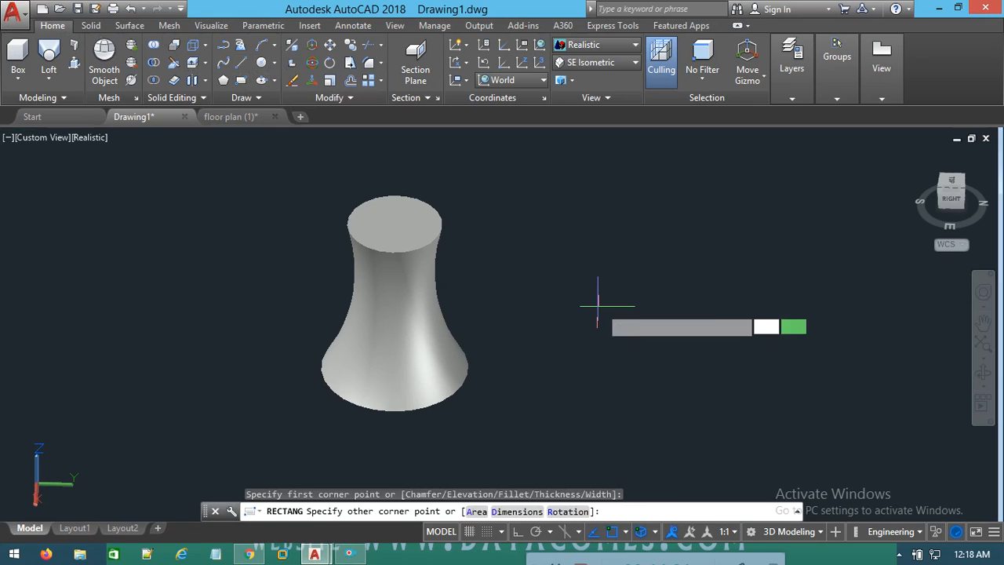
click(796, 416)
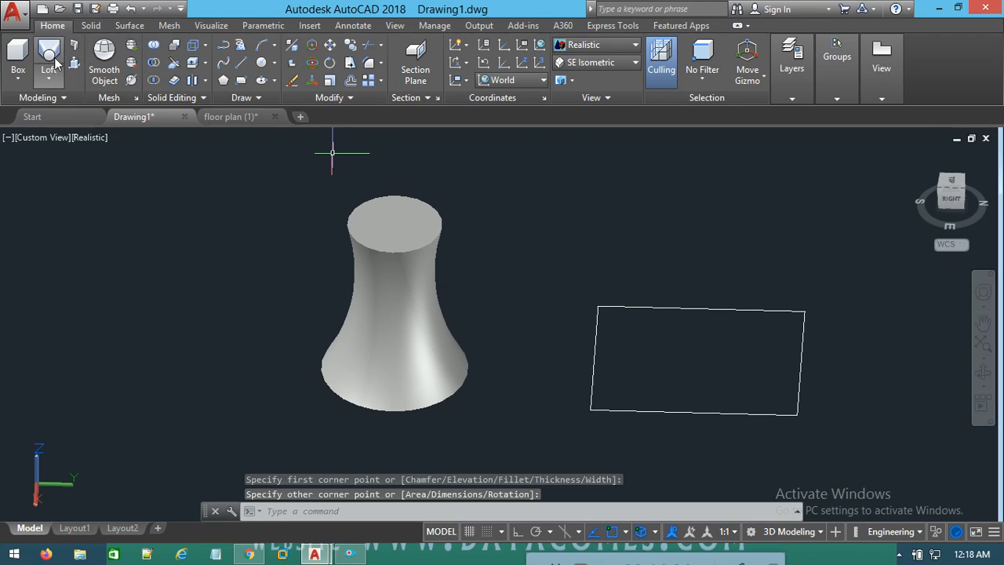
Draw a circle with a radius of about 41'-7", centered directly above the rectangle's geometric center along +Z
click(265, 80)
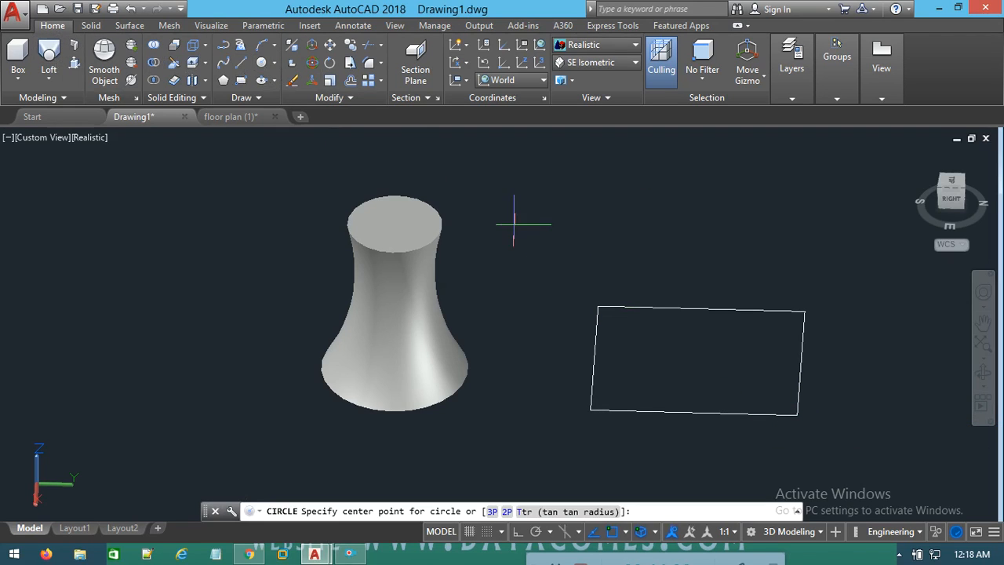
middle_drag(743, 359, 601, 337)
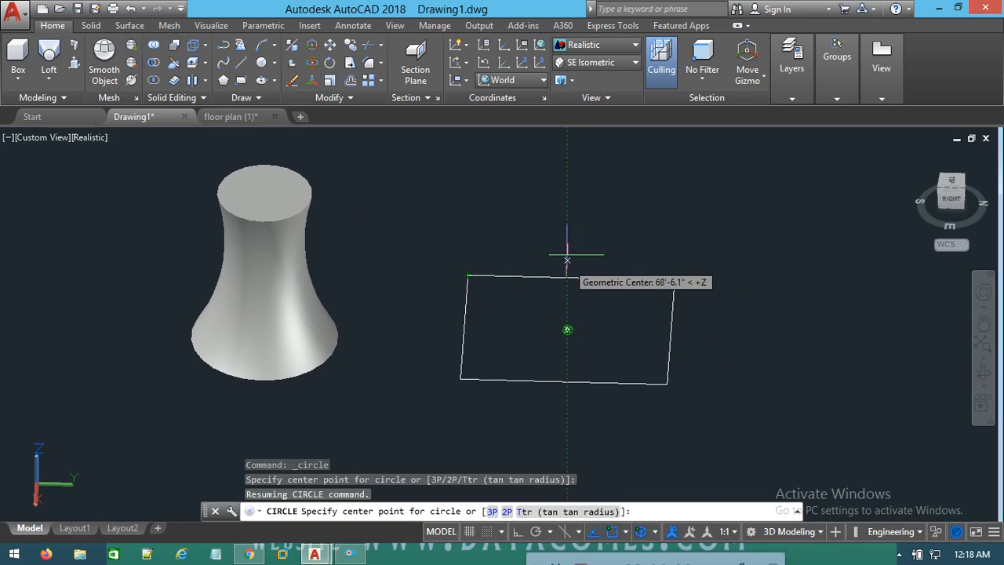
click(567, 222)
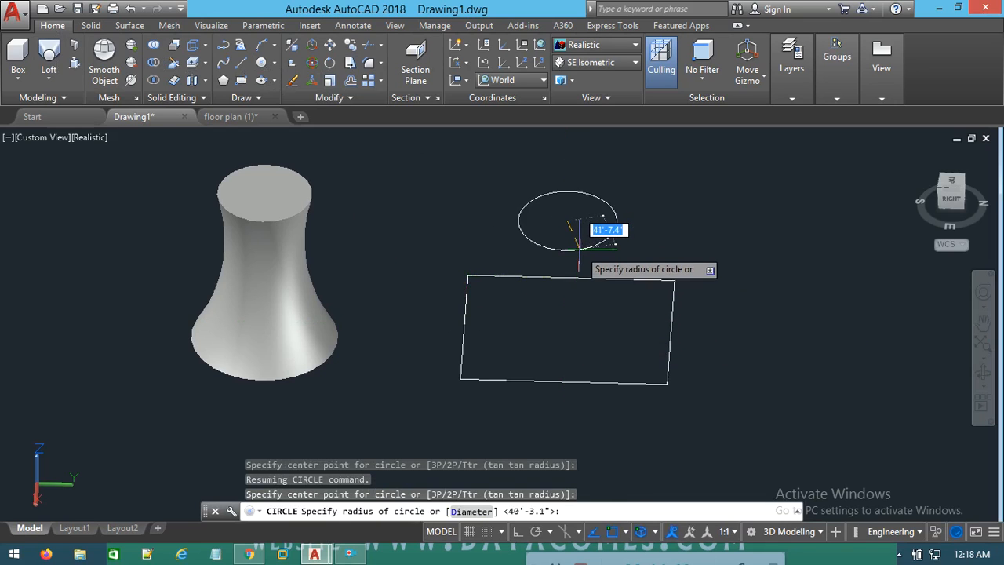
click(579, 248)
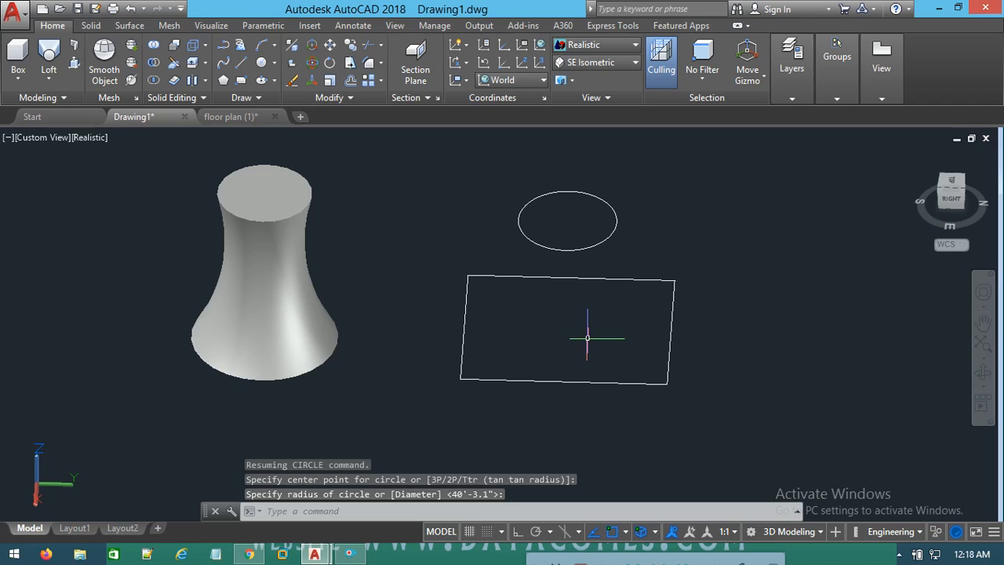
Loft the rectangle and the circle above it into a solid, using the Cross sections only option
click(982, 372)
mouse_move(823, 372)
mouse_down()
mouse_move(799, 309)
mouse_move(828, 366)
mouse_up()
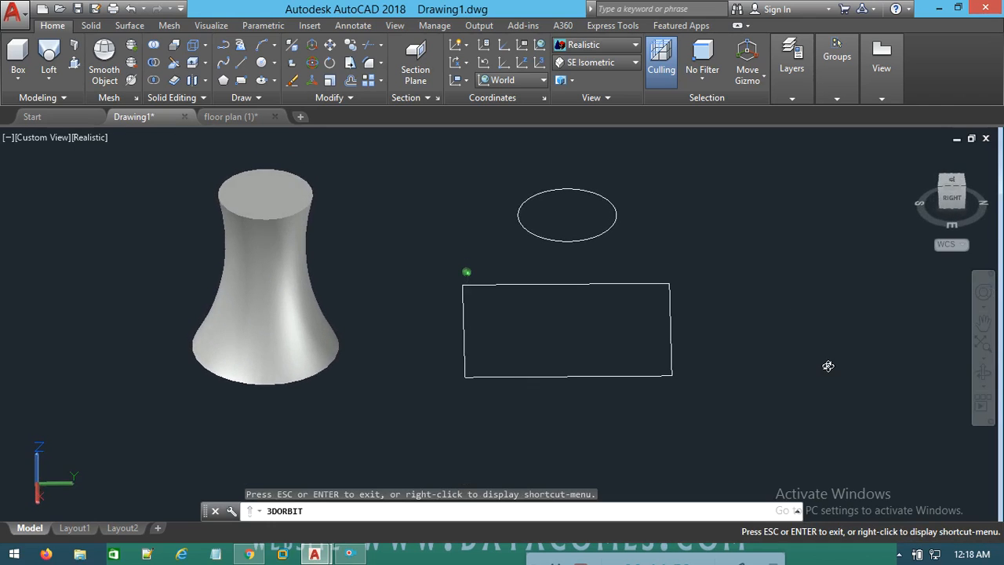
click(48, 59)
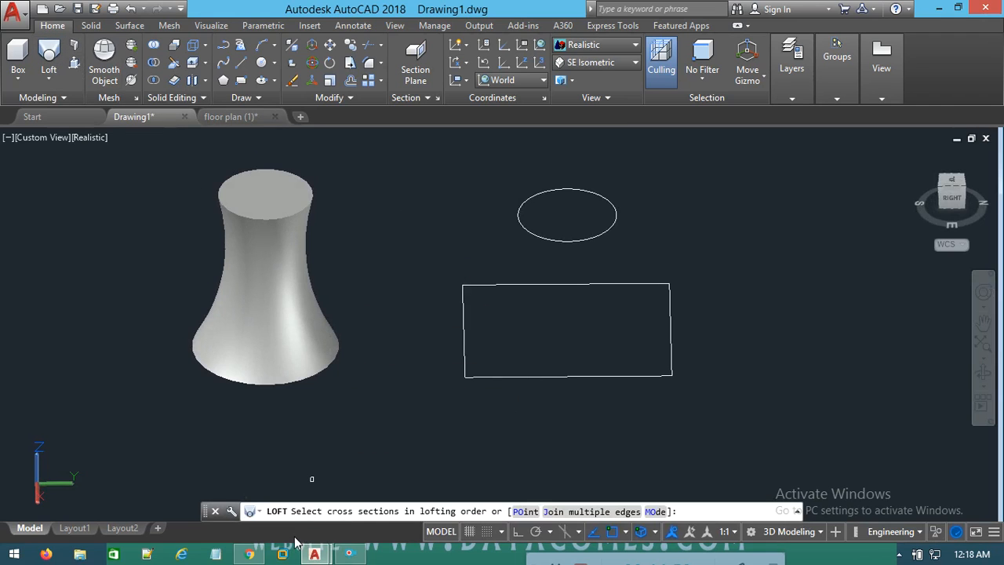
click(501, 375)
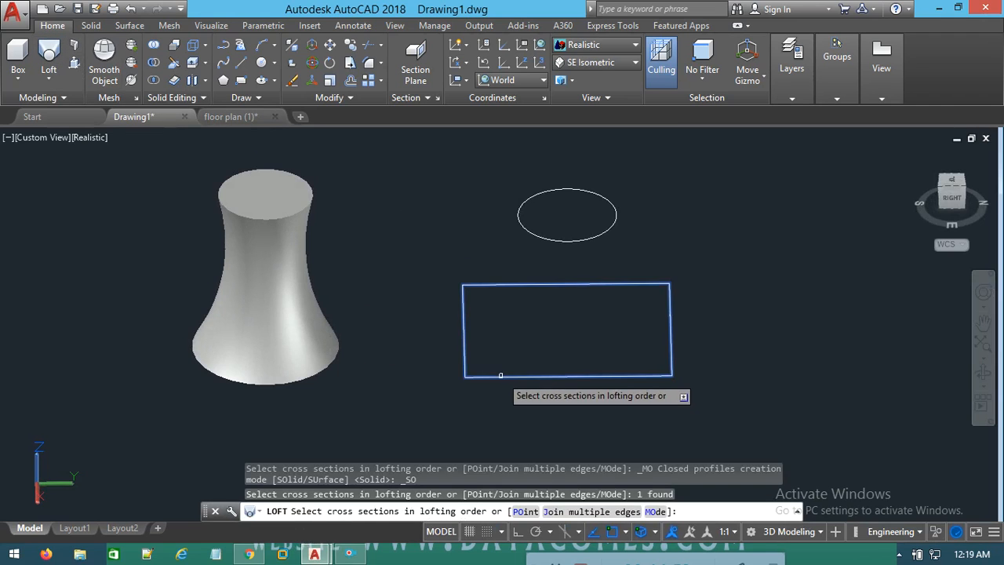
click(542, 235)
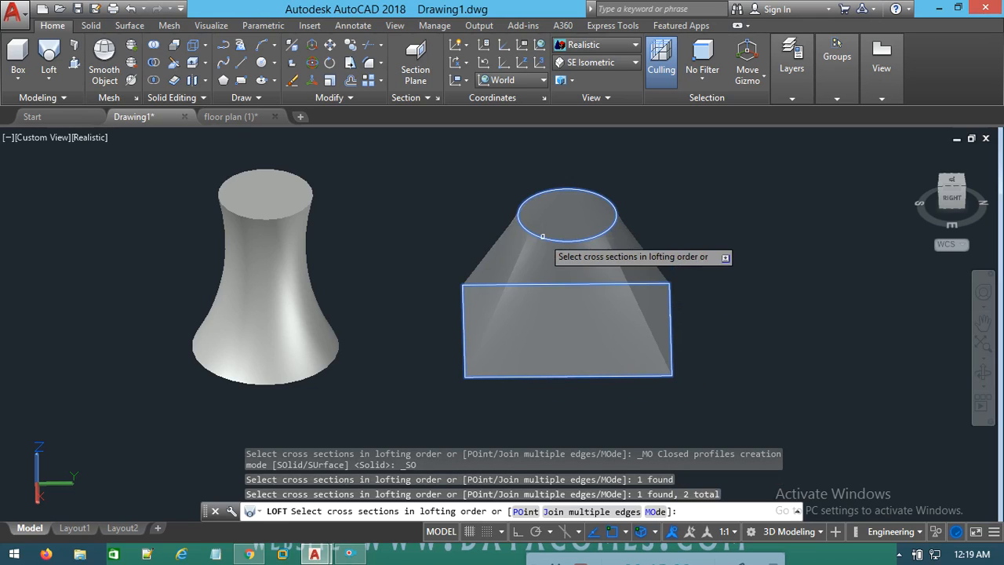
right_click(543, 236)
click(565, 248)
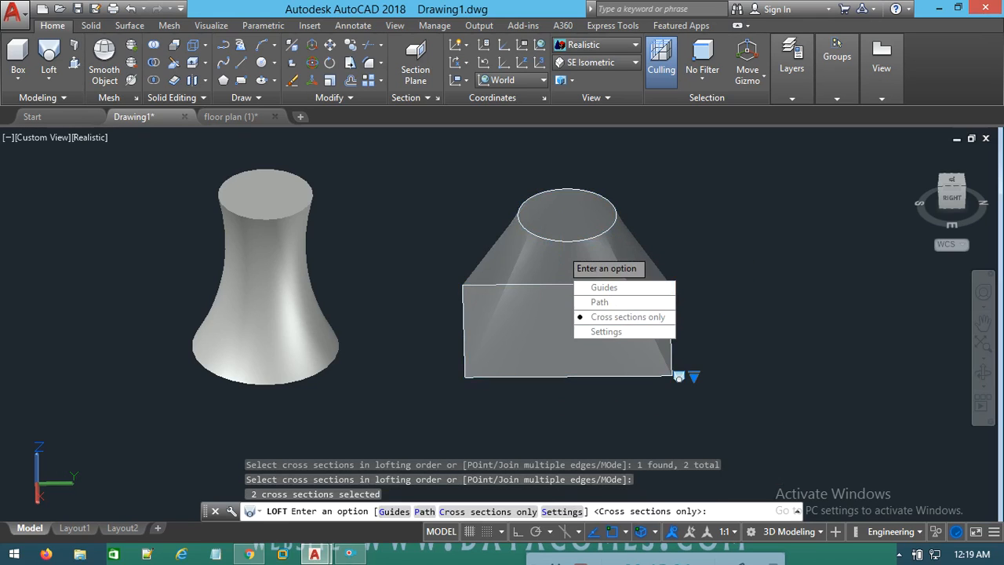
click(628, 317)
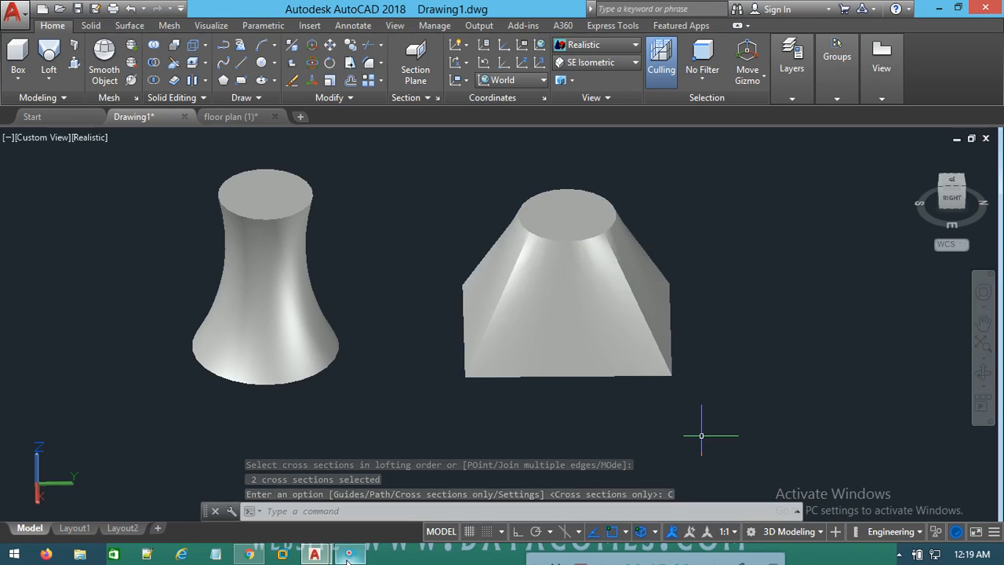
mouse_move(530, 559)
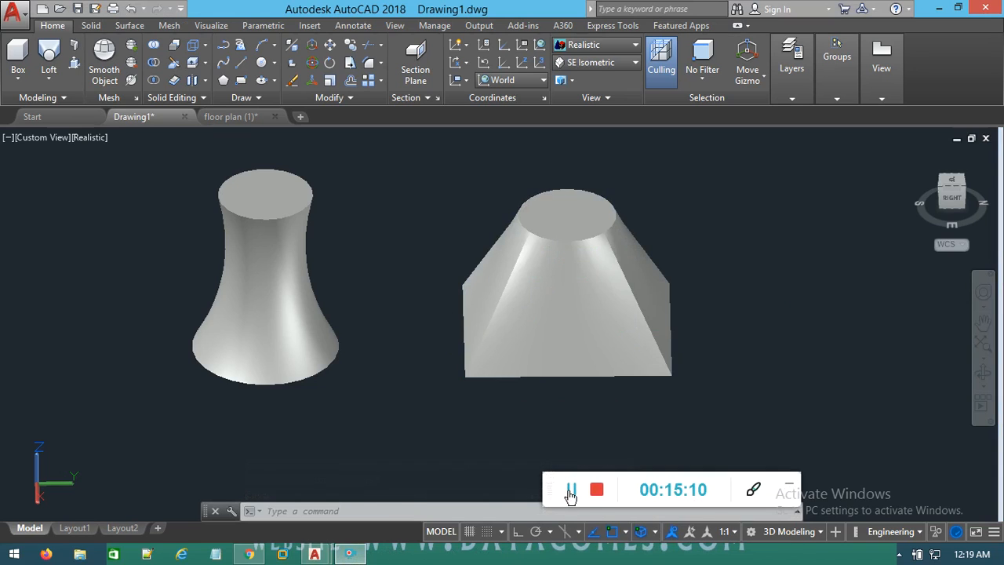
click(572, 489)
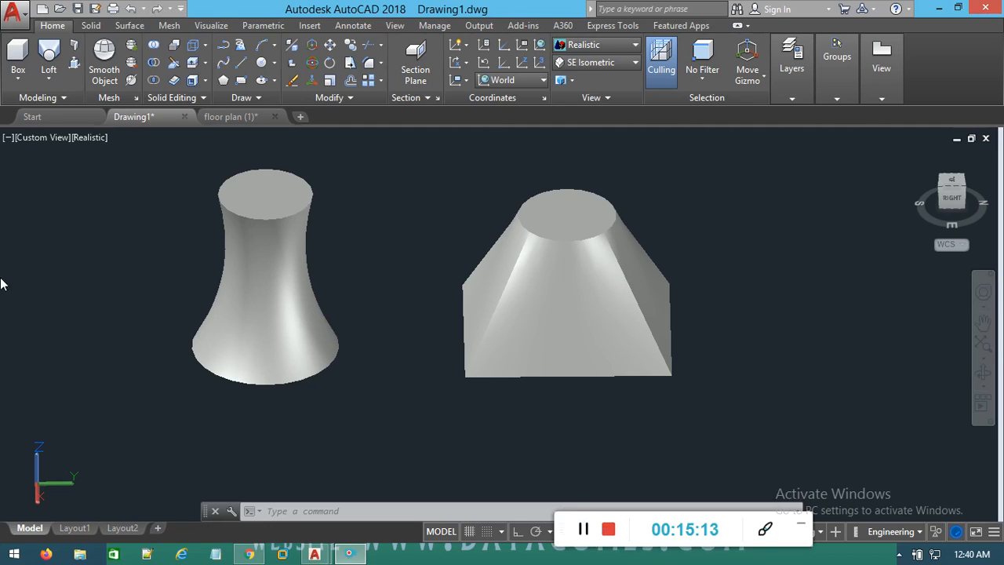
click(51, 79)
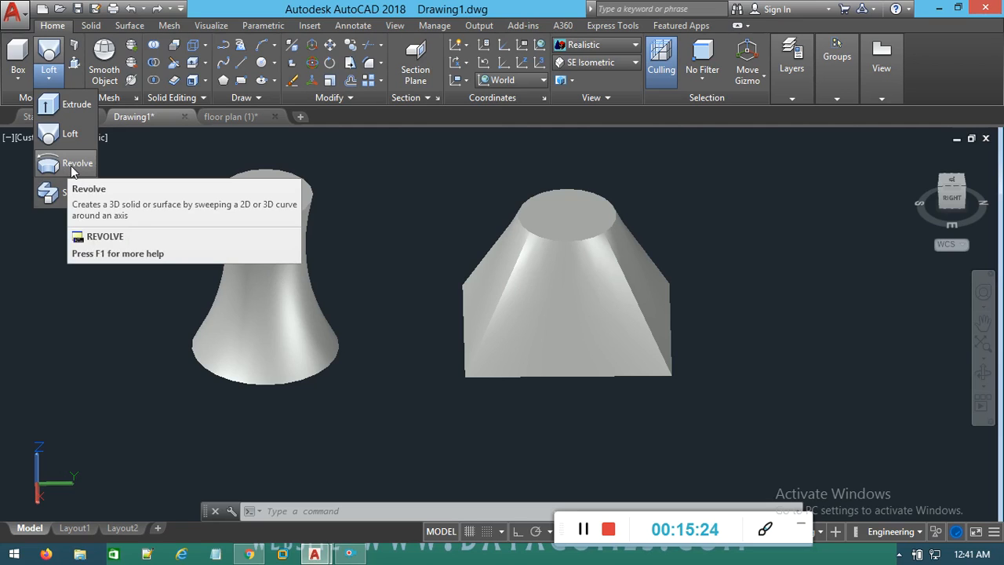
Delete both lofted solids to empty the drawing
click(524, 377)
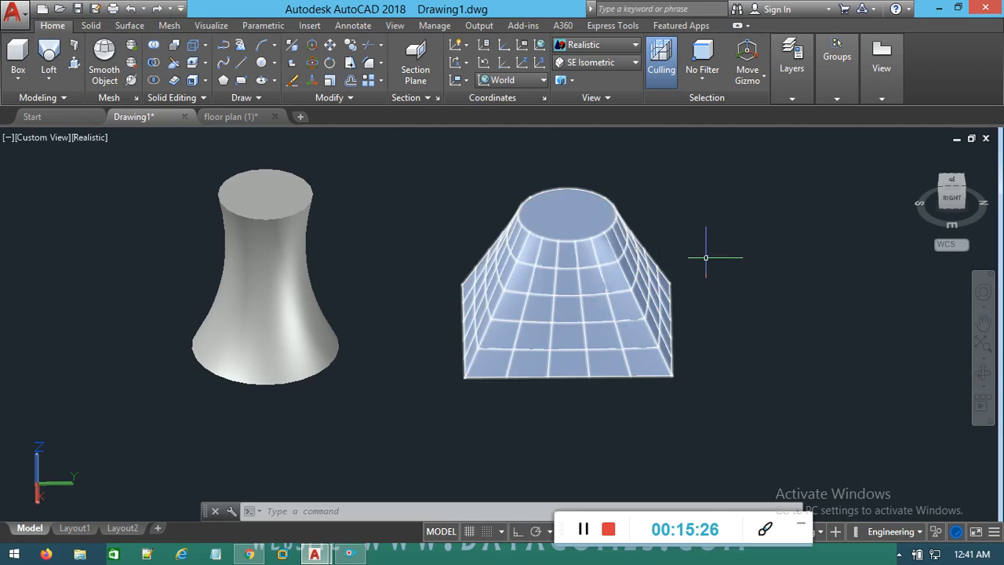
key(ctrl+a)
key(Delete)
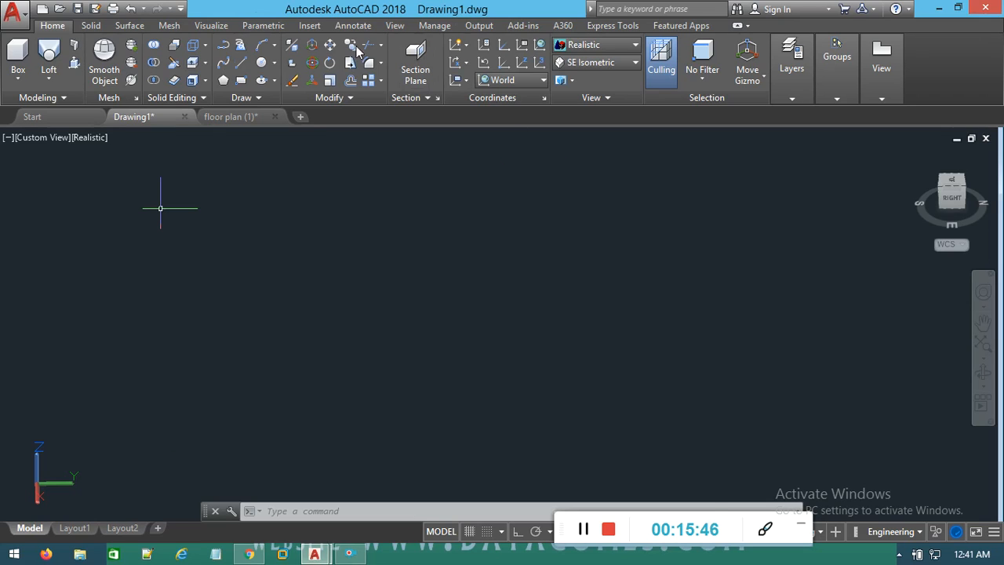
Turn on Ortho mode while placing a trial line, and cancel the line
click(242, 69)
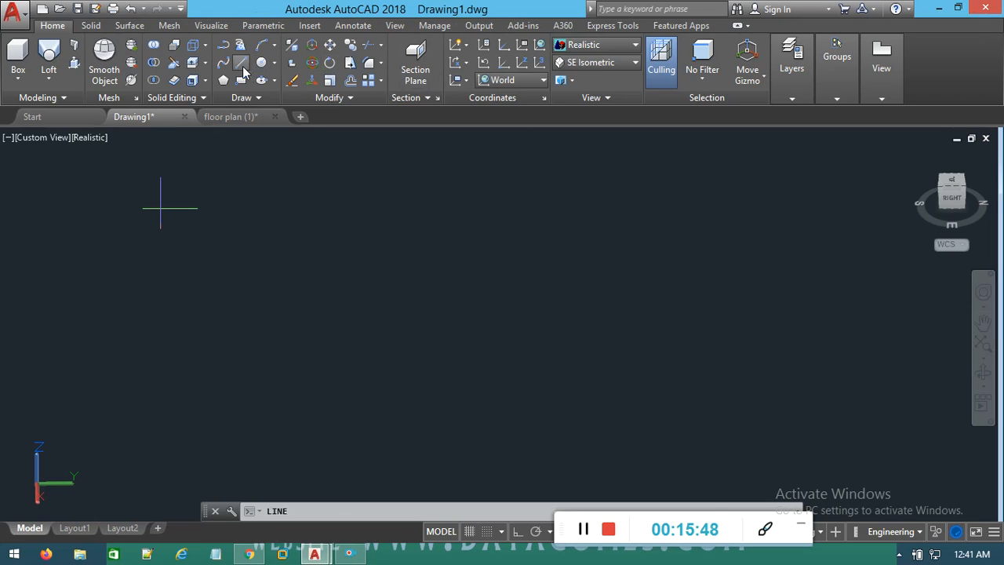
click(343, 211)
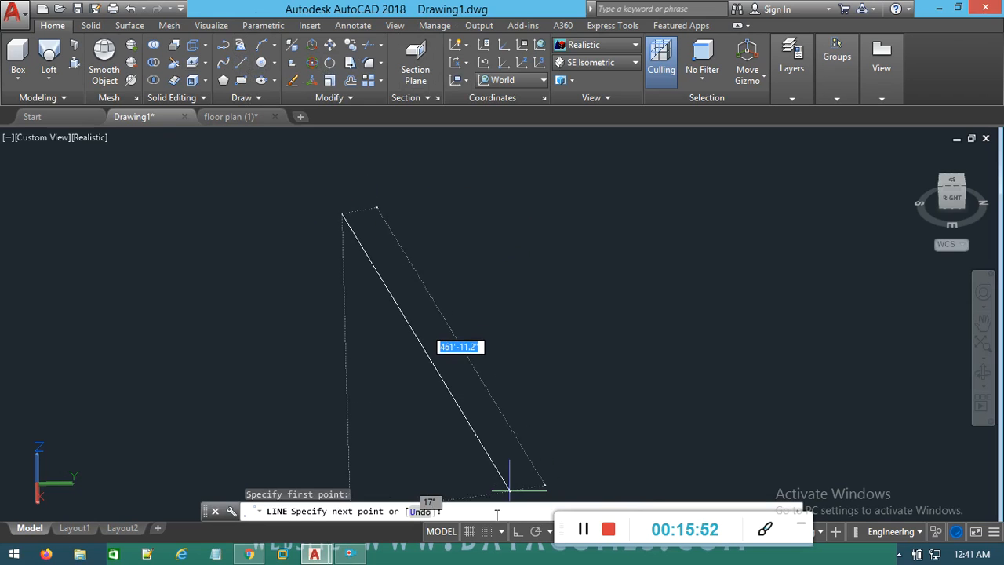
click(517, 532)
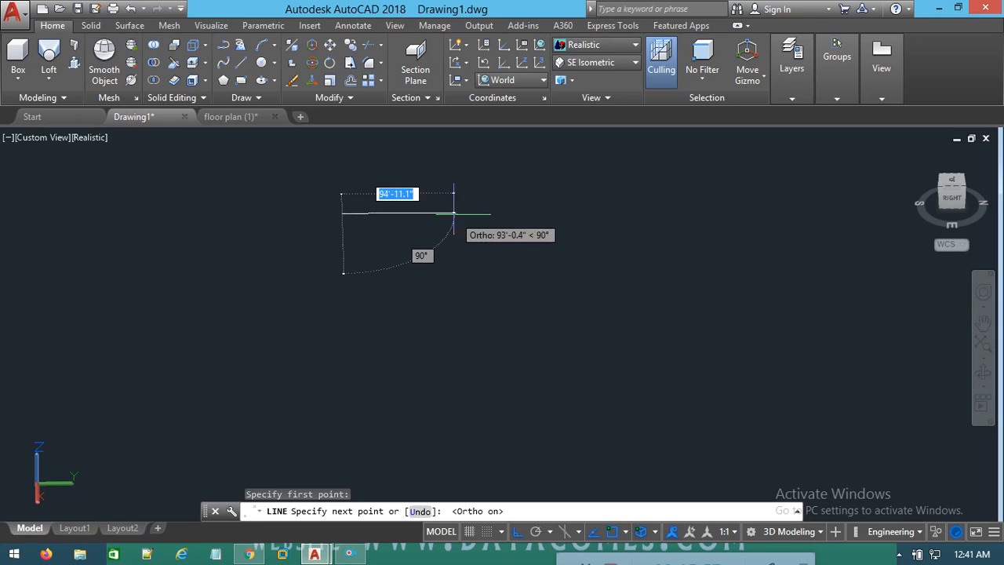
key(Escape)
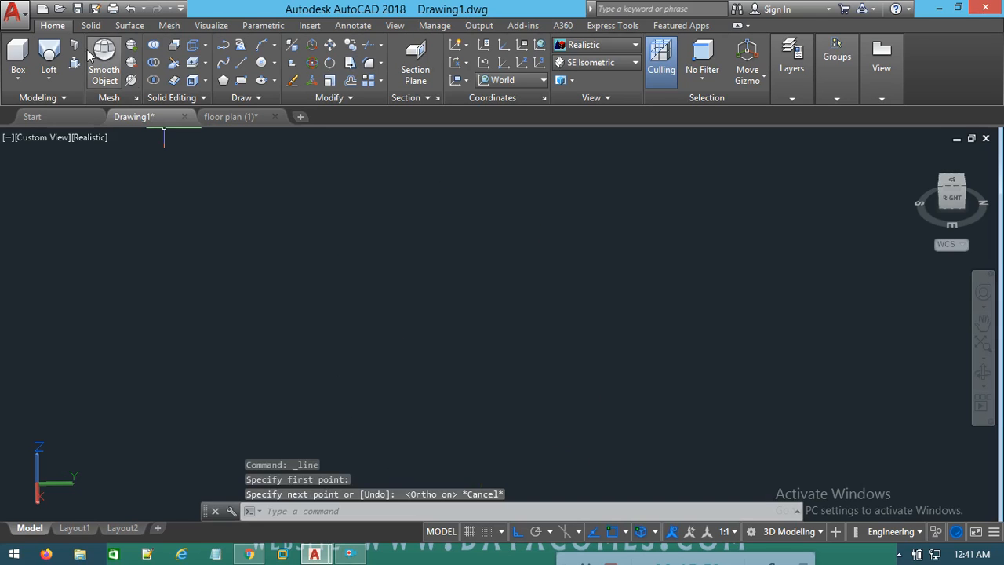
click(241, 62)
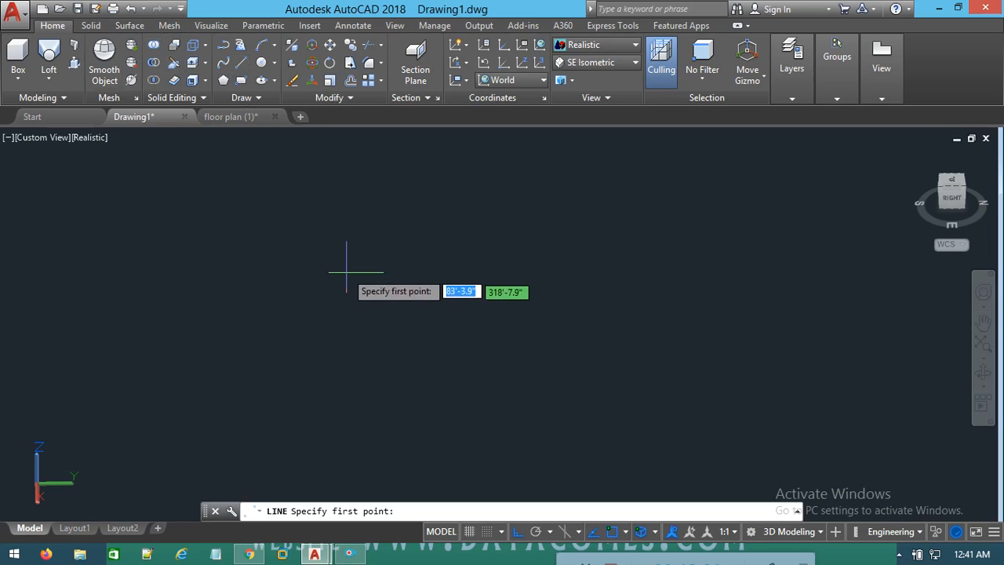
click(348, 218)
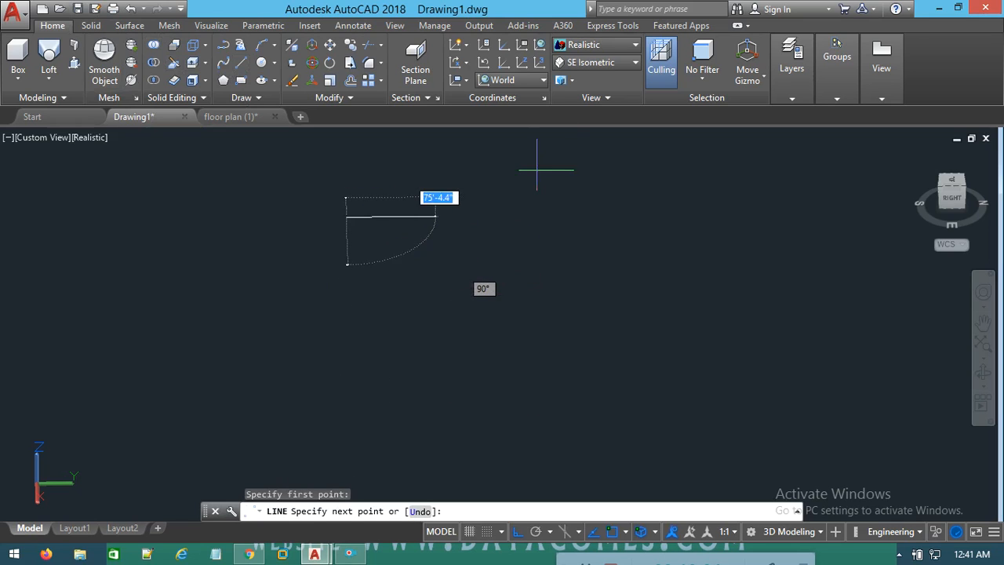
key(Escape)
Switch to the SE Isometric view and draw three connected lines with Ortho on: short along +Y, long along +X, short along -Z
click(596, 62)
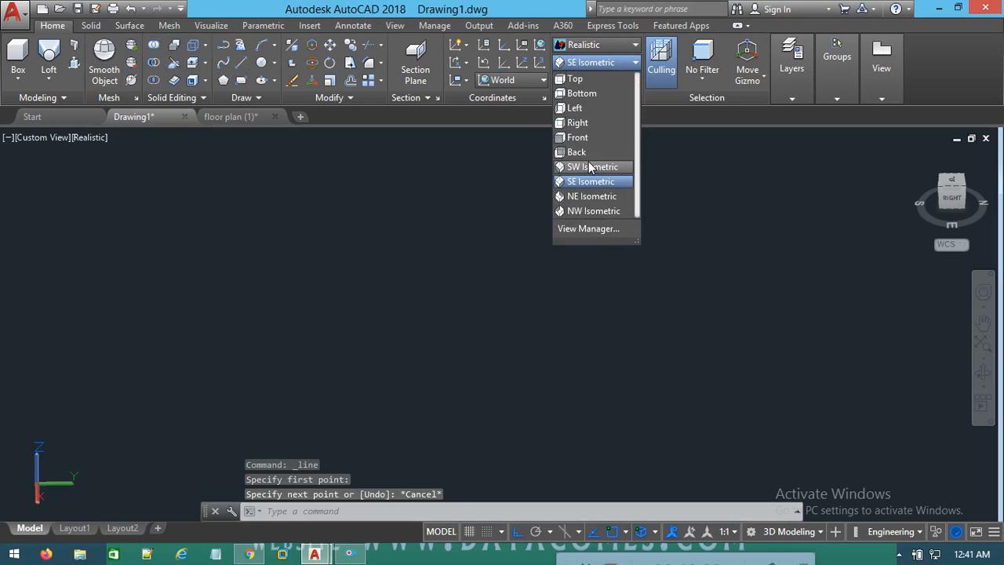
click(581, 180)
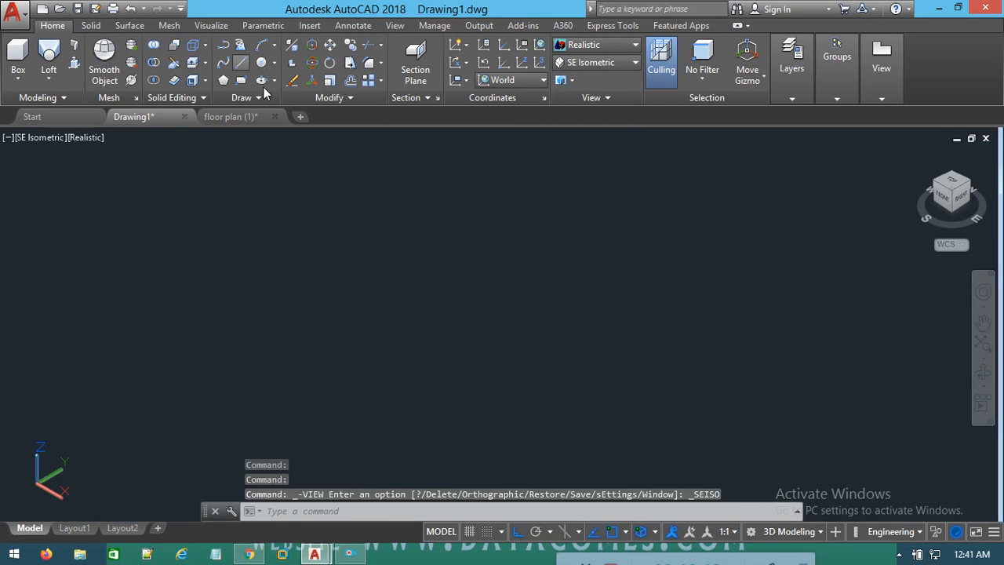
click(241, 62)
click(517, 533)
click(517, 533)
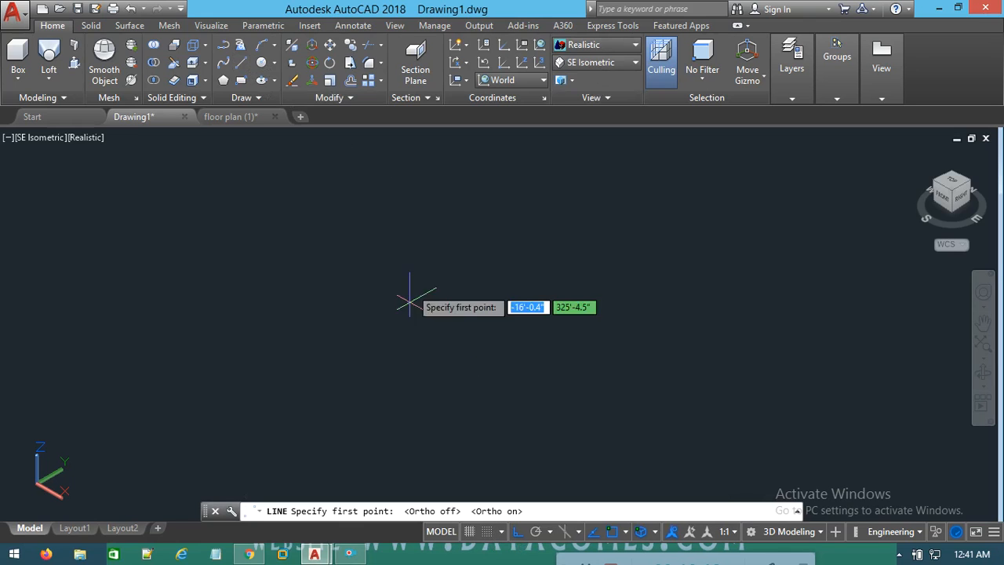
click(319, 236)
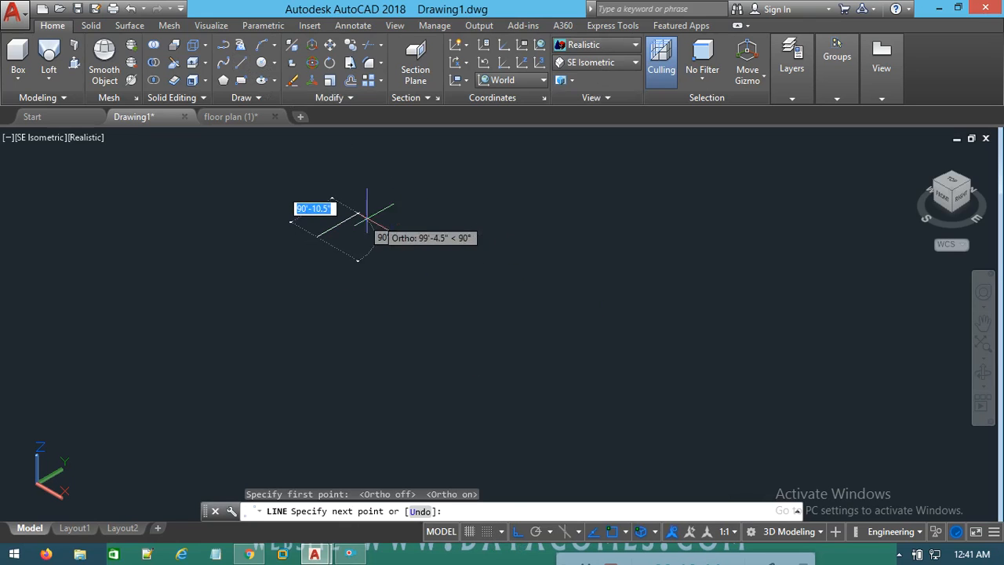
click(351, 224)
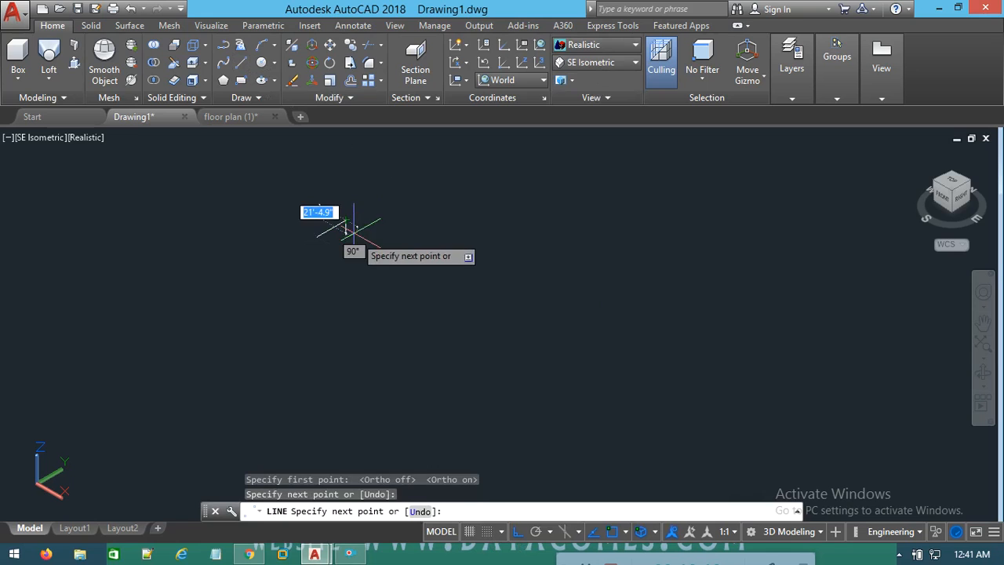
click(422, 268)
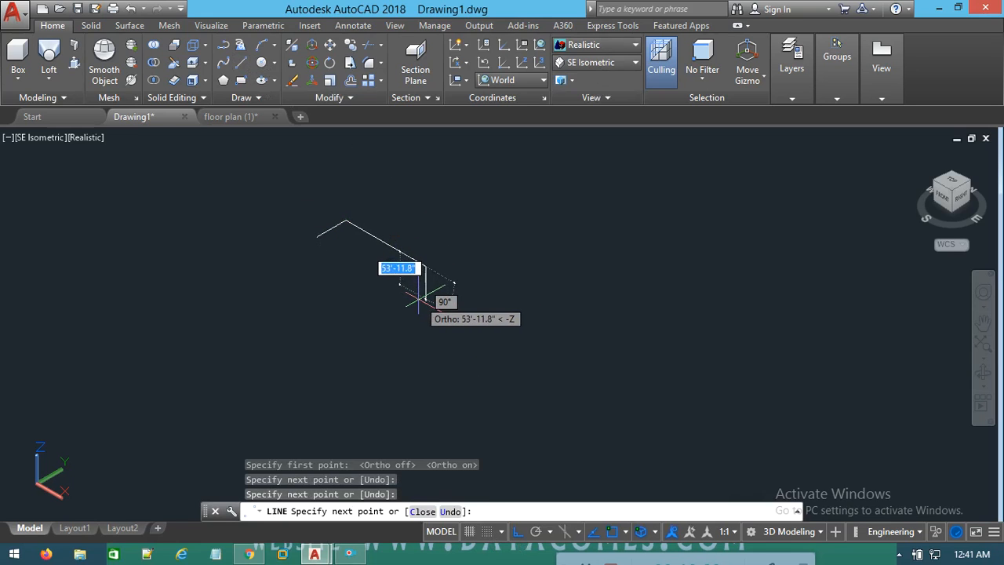
click(432, 298)
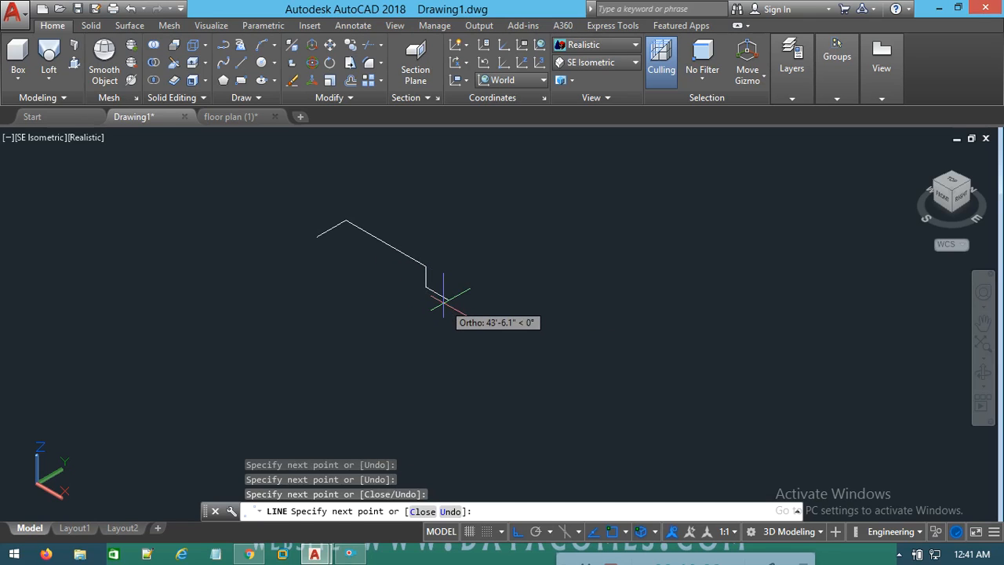
Continue the outline with short lines along +X and -Y and a long line along -X, and close it to its start point
click(448, 299)
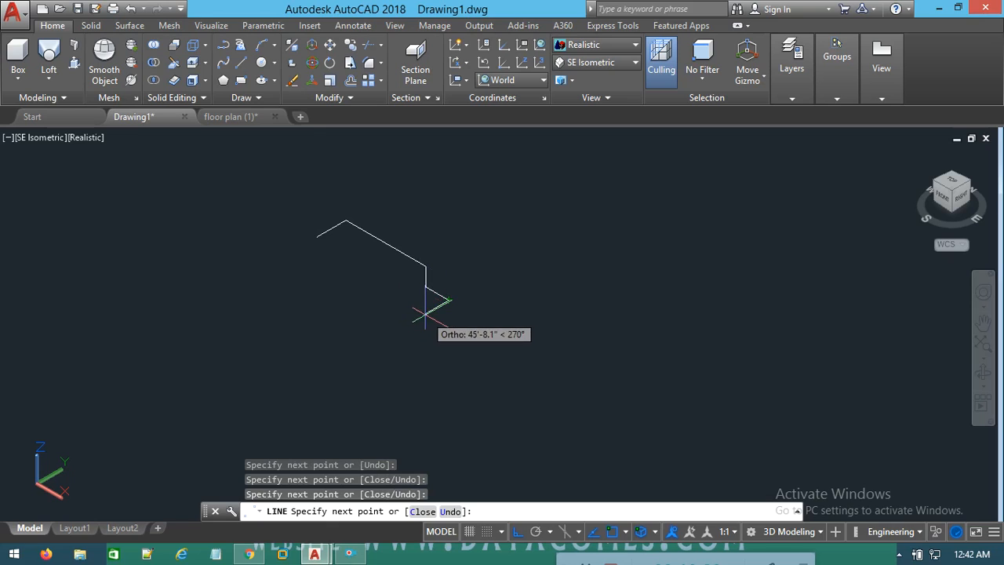
click(424, 315)
click(306, 245)
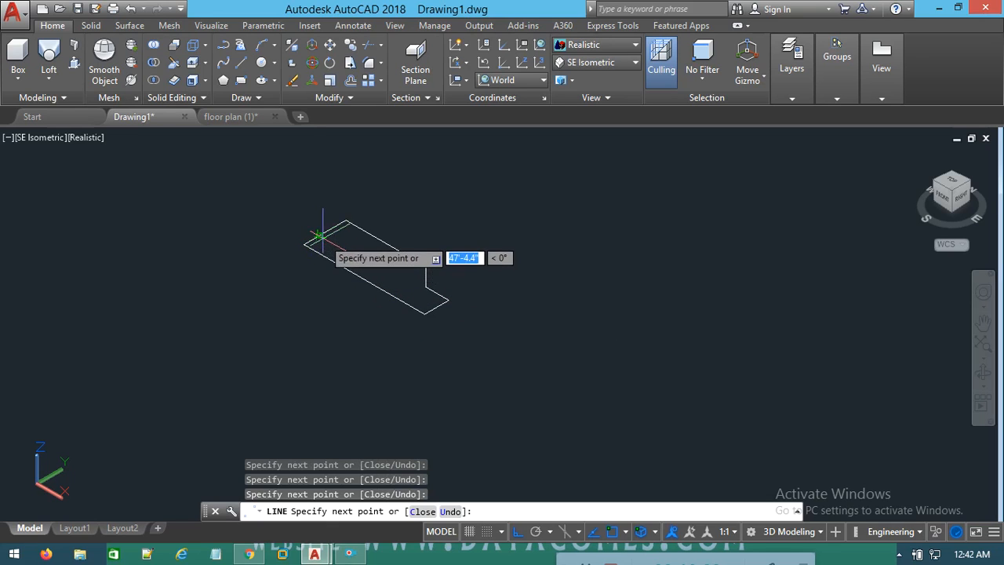
scroll(318, 235, up, 3)
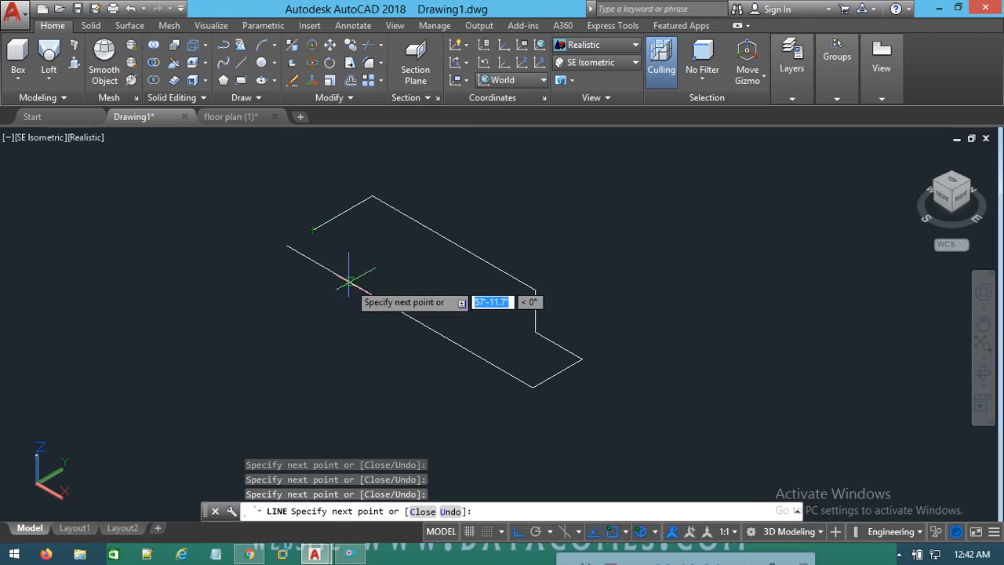
text(c)
key(Return)
scroll(401, 327, down, 2)
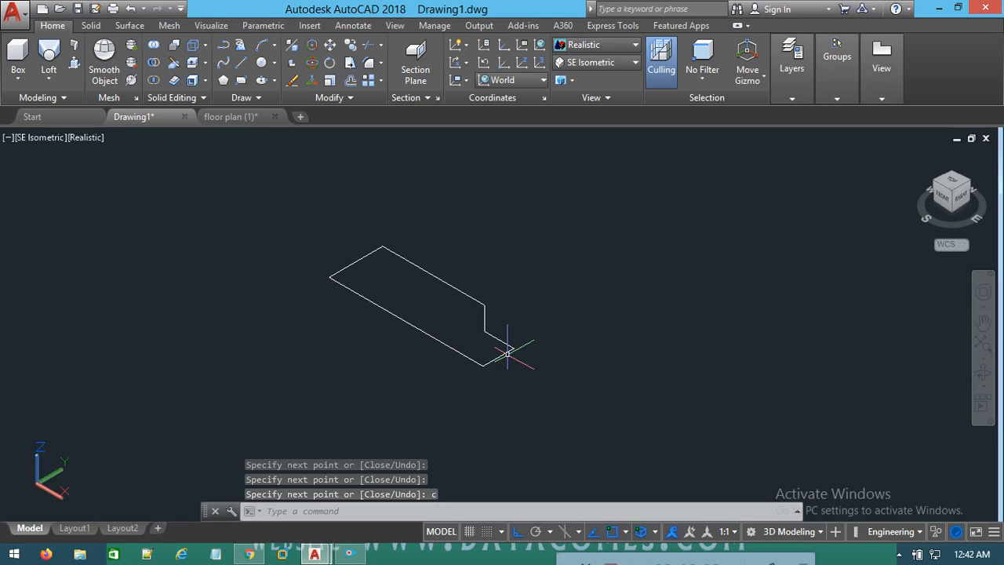
middle_drag(511, 351, 513, 331)
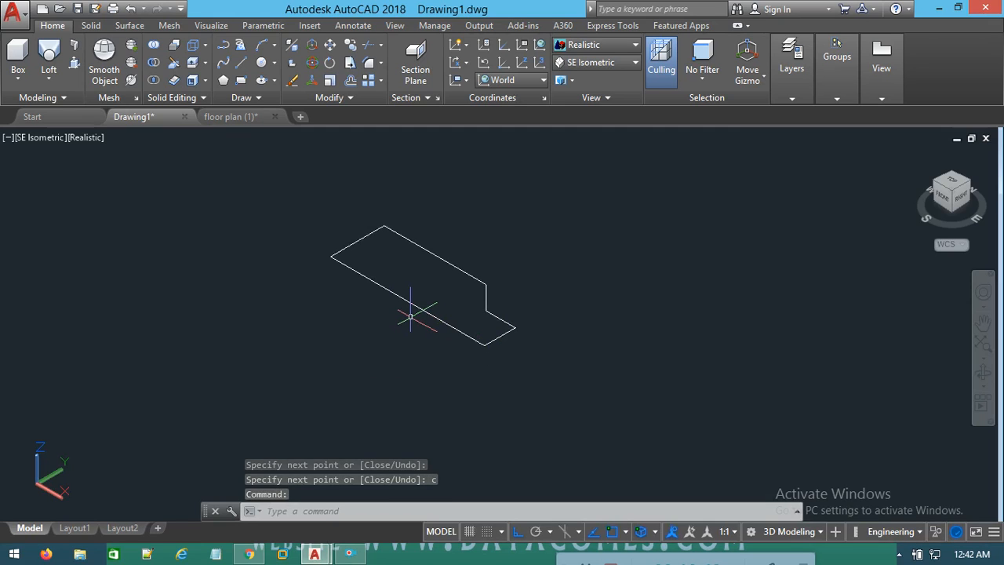
Draw a single line along X beside the outline's long front edge, parallel to it and a short distance away
click(241, 65)
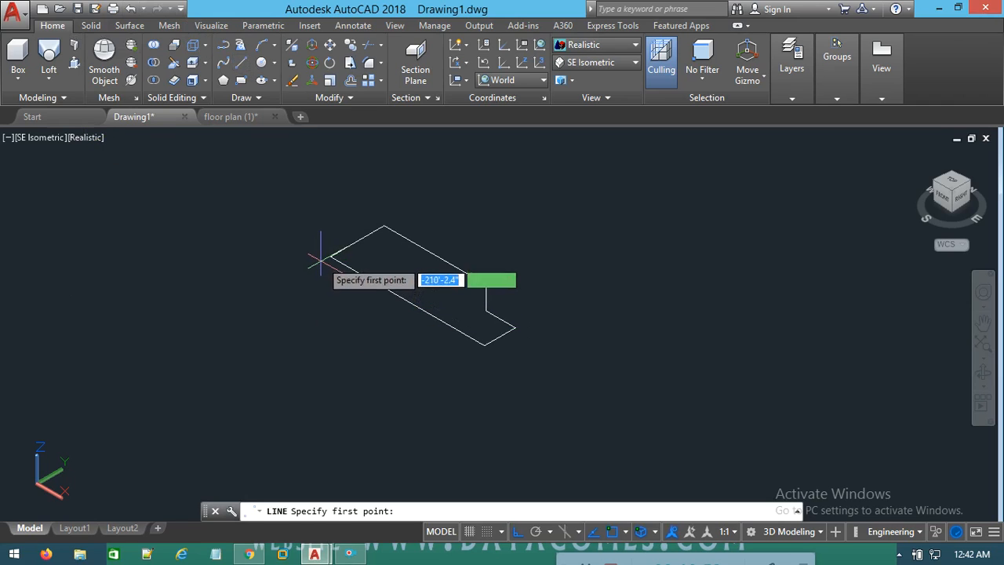
click(297, 277)
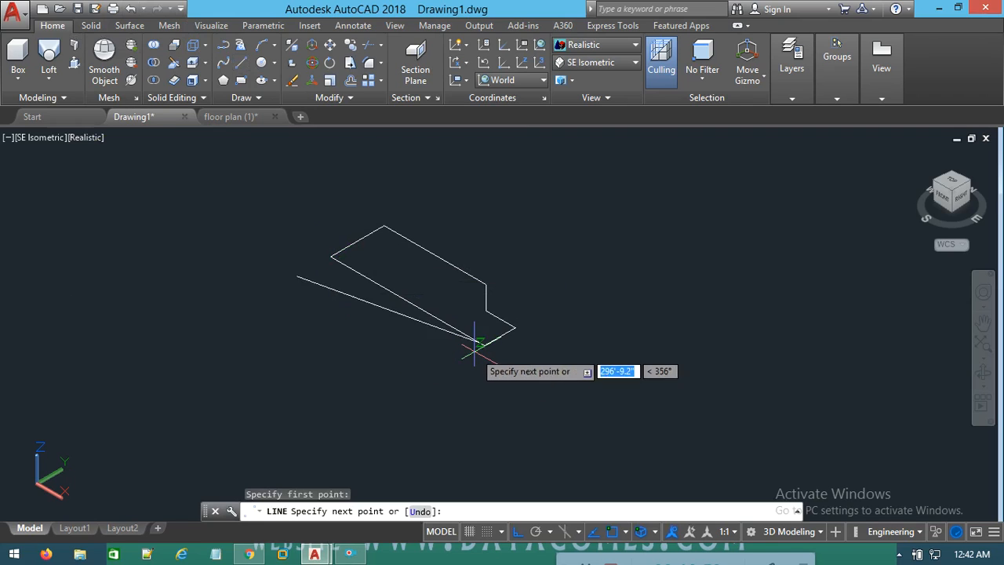
click(461, 370)
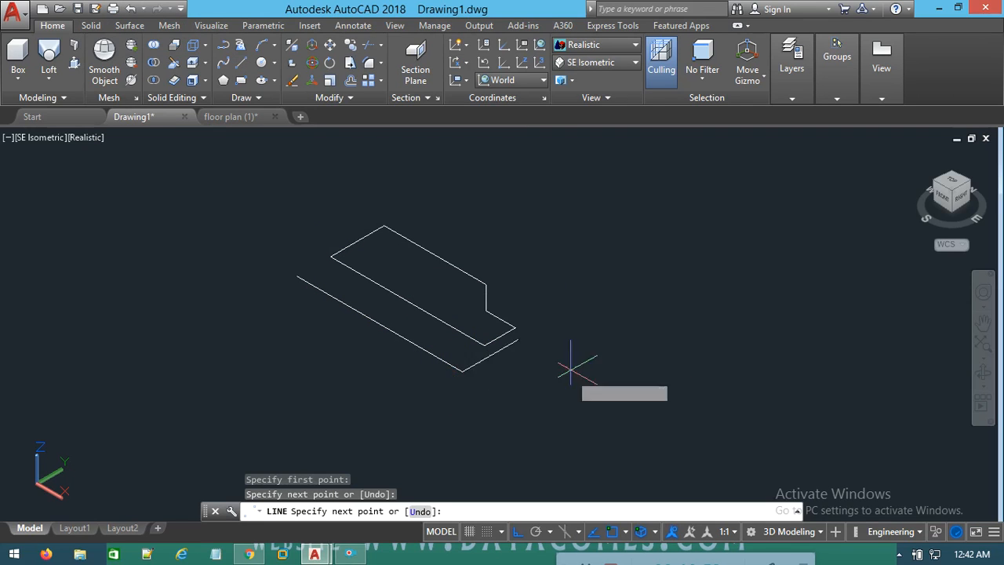
key(Escape)
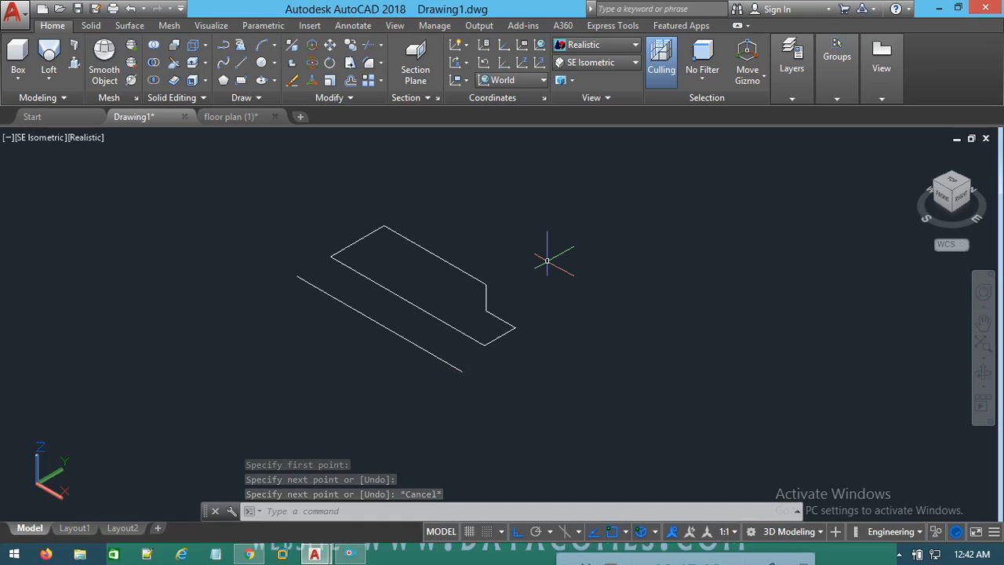
click(49, 79)
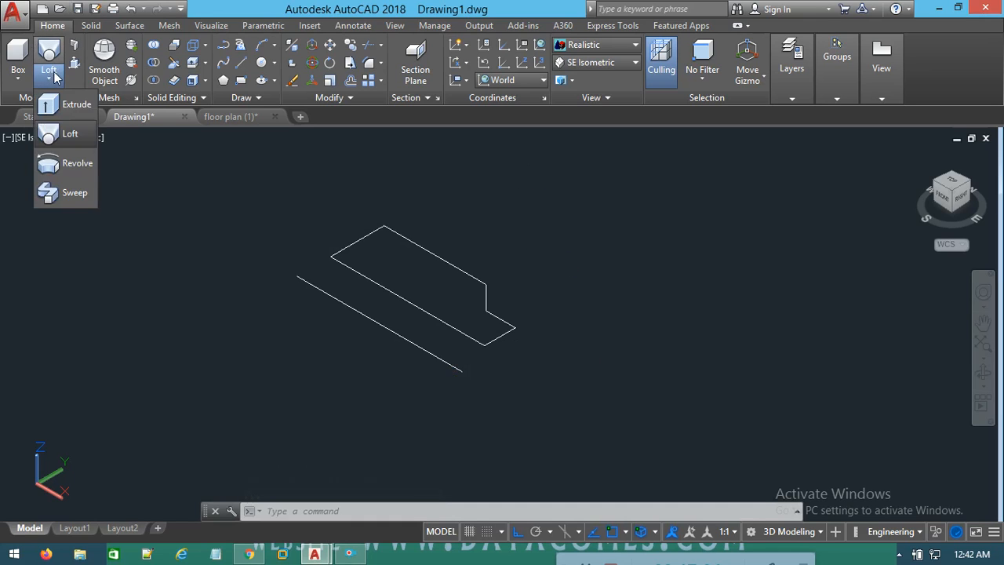
click(67, 164)
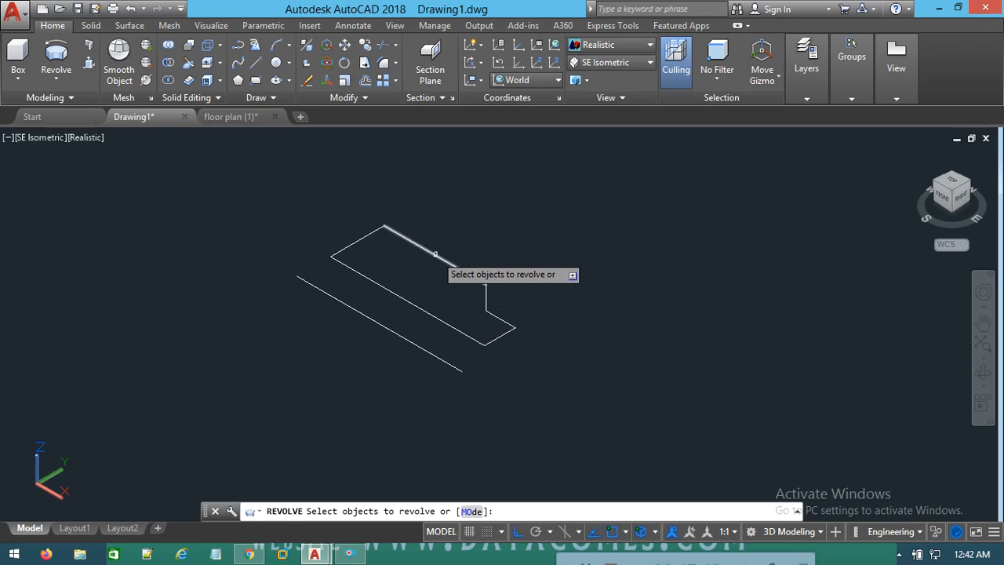
click(296, 226)
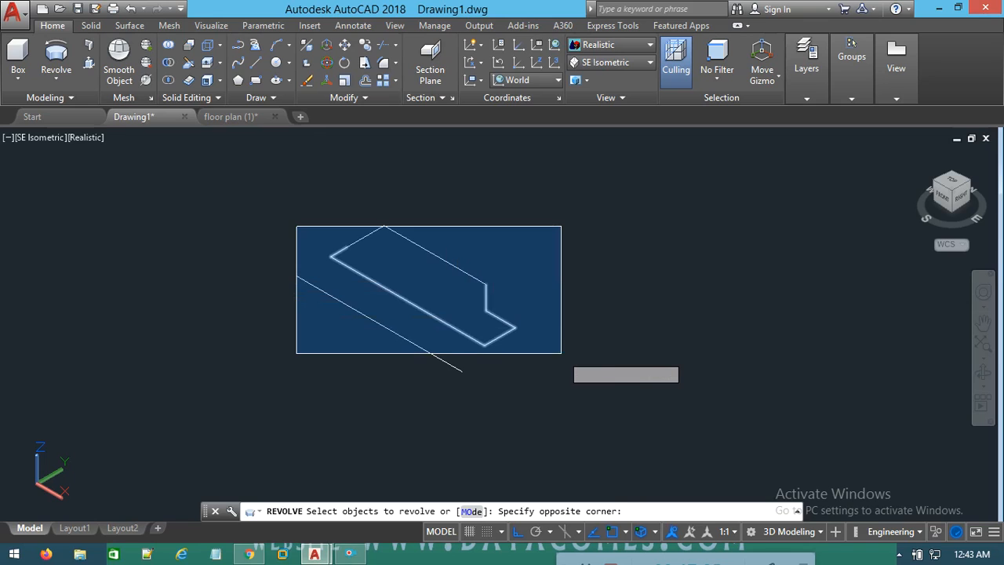
click(561, 353)
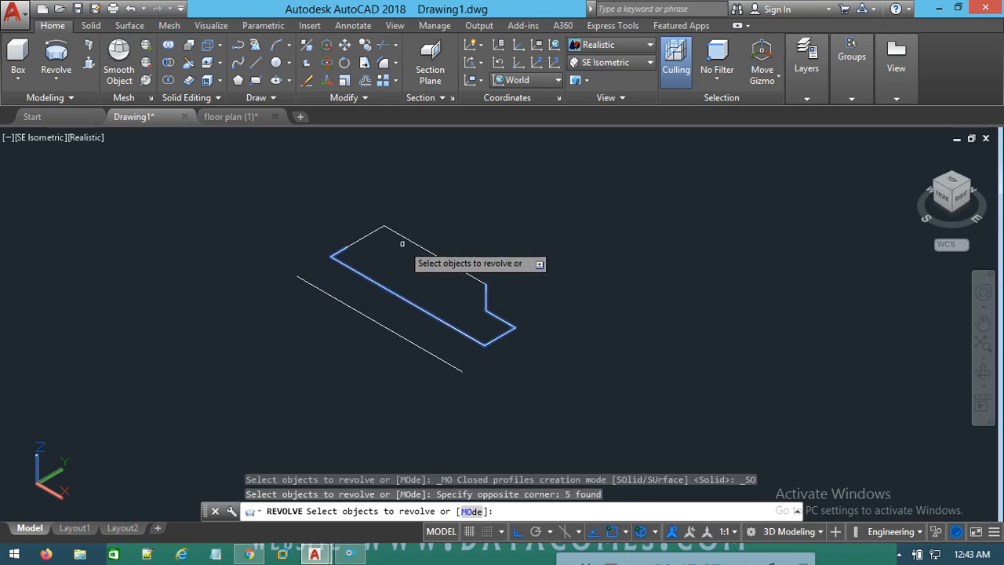
key(Escape)
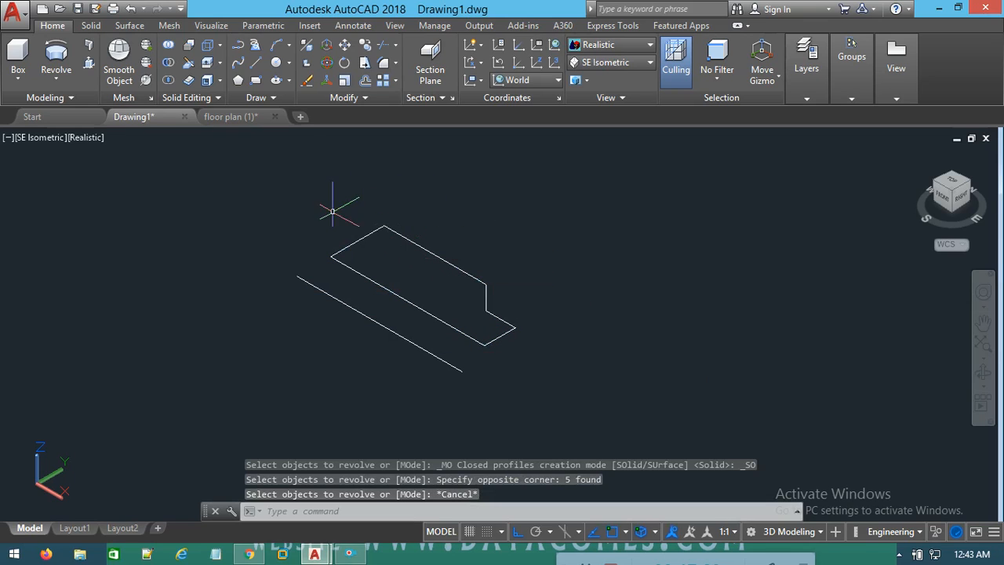
click(306, 237)
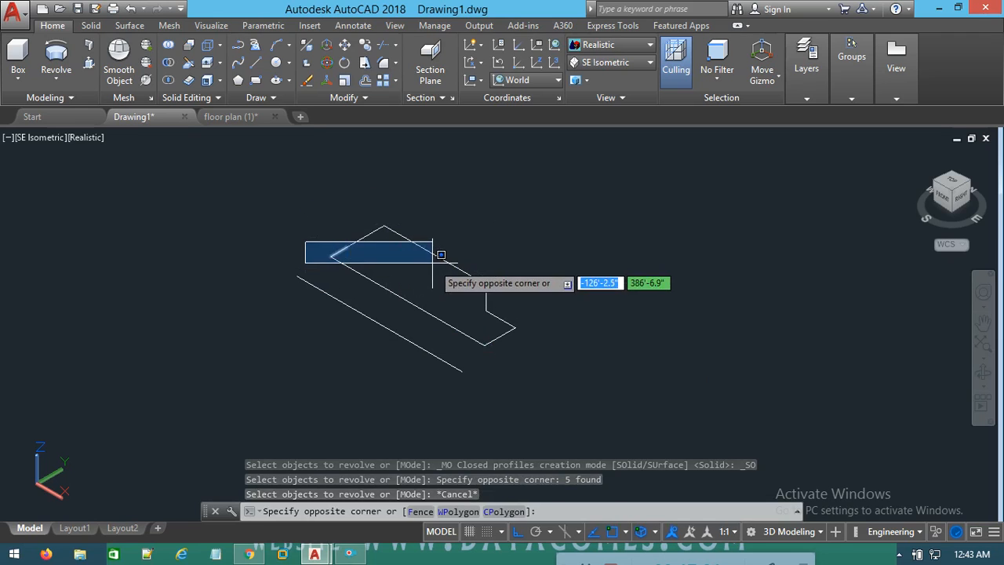
key(Escape)
click(311, 211)
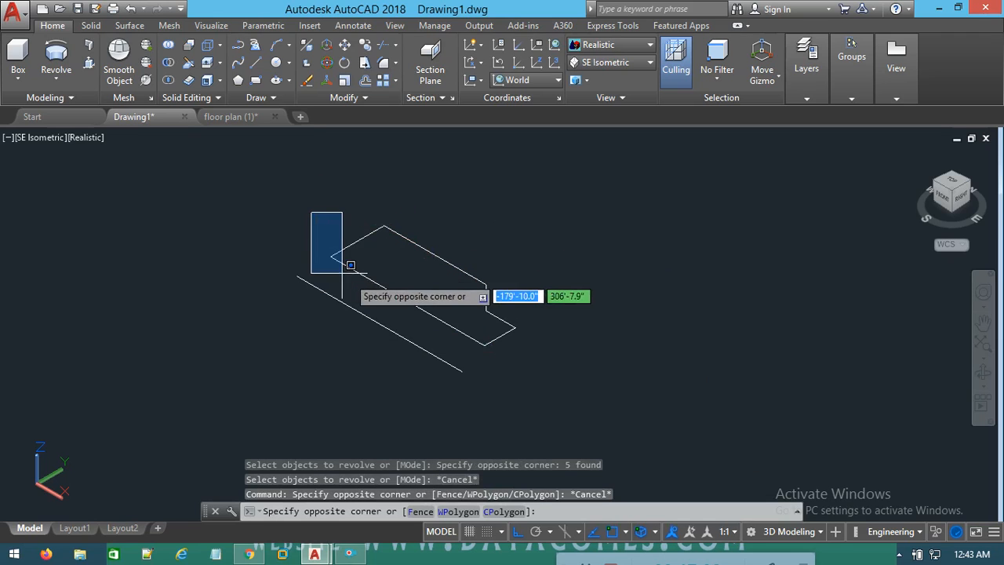
key(Escape)
mouse_move(552, 220)
mouse_down()
mouse_move(576, 294)
mouse_move(521, 337)
mouse_move(446, 329)
mouse_move(323, 251)
mouse_move(326, 152)
mouse_move(319, 161)
mouse_up()
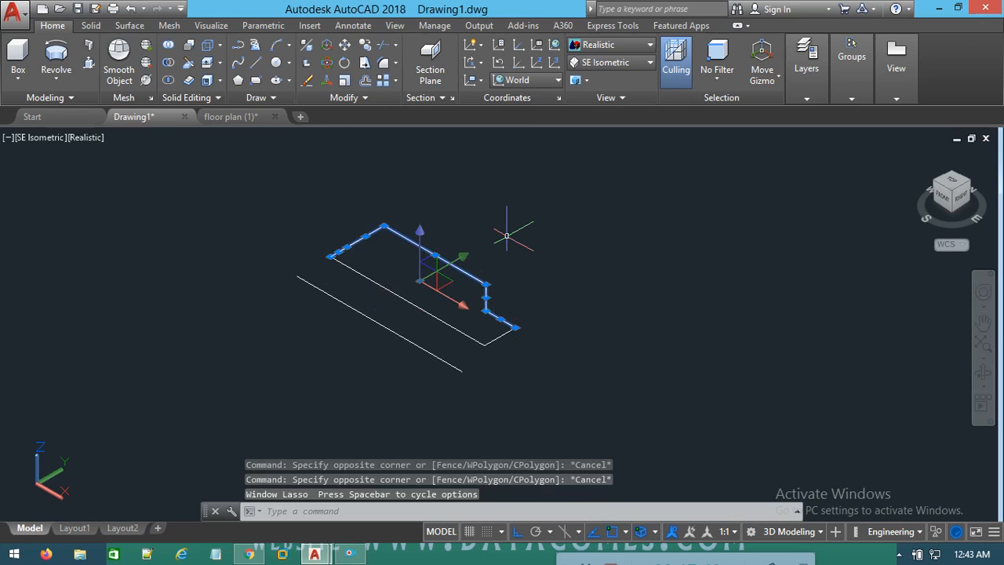
key(Escape)
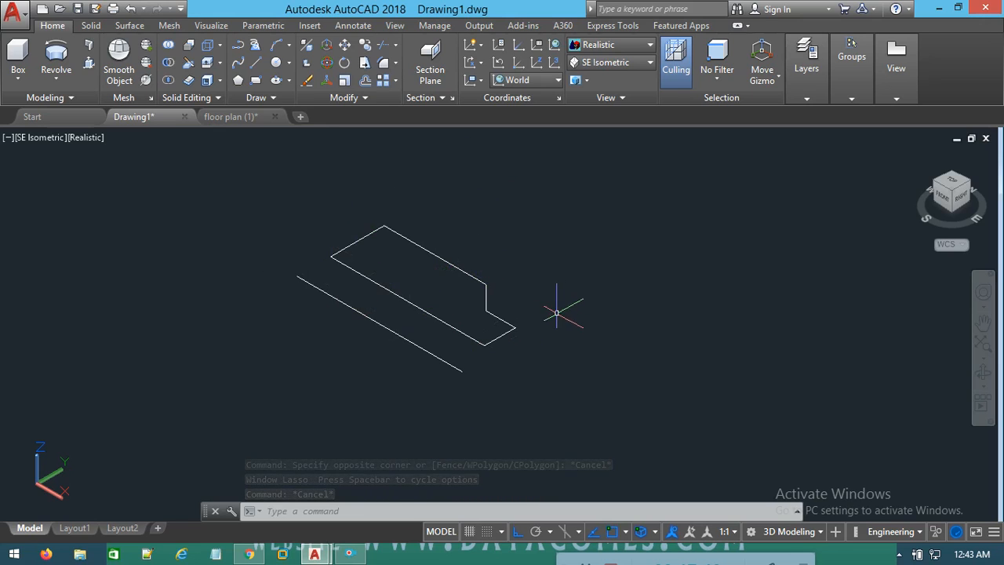
mouse_move(556, 312)
mouse_down()
mouse_move(478, 358)
mouse_move(410, 365)
mouse_move(388, 341)
mouse_up()
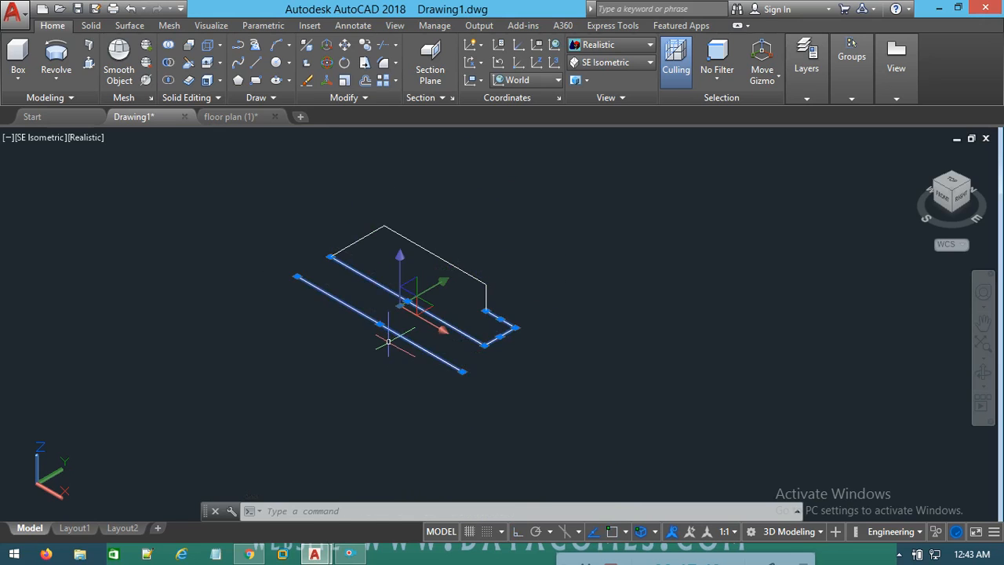
key(Escape)
click(292, 233)
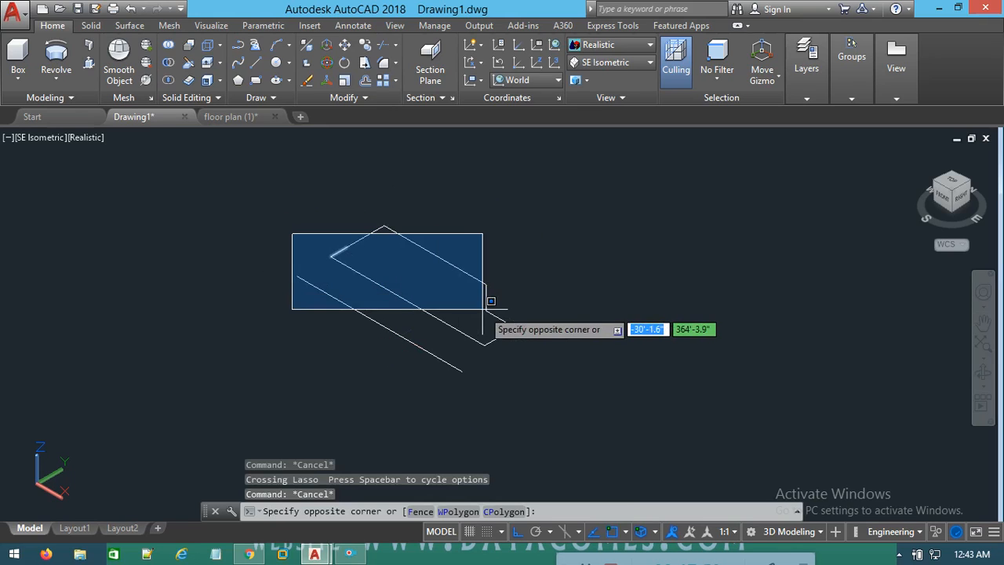
key(Escape)
Join all the connected lines of the closed outline into one object, leaving out the separate parallel line
click(273, 193)
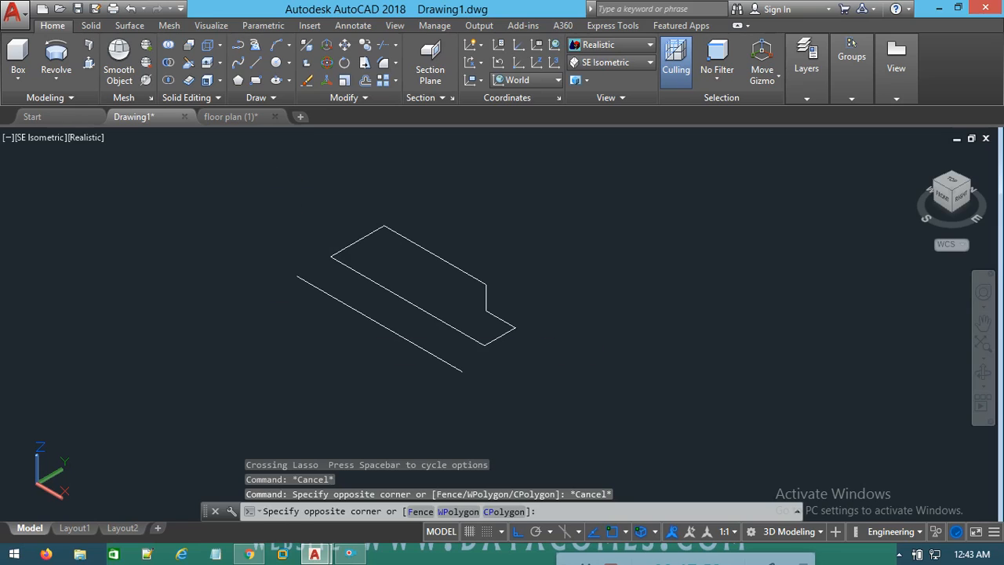
click(539, 340)
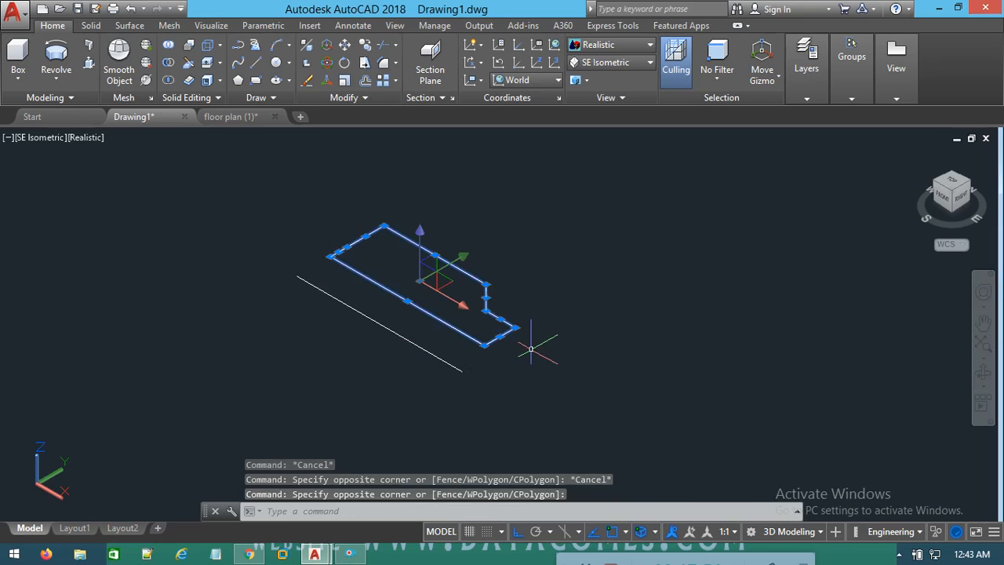
text(joi)
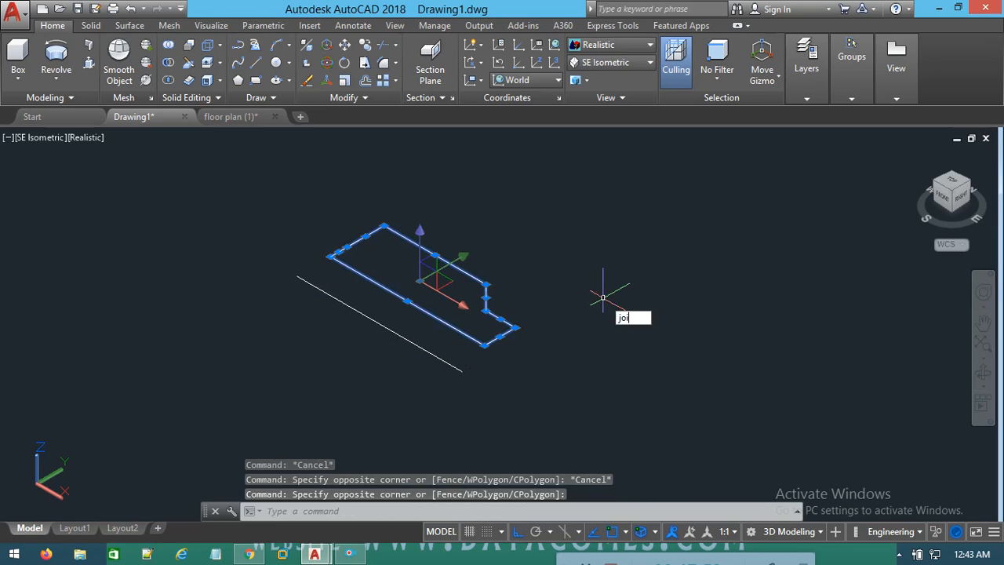
text(n)
key(Return)
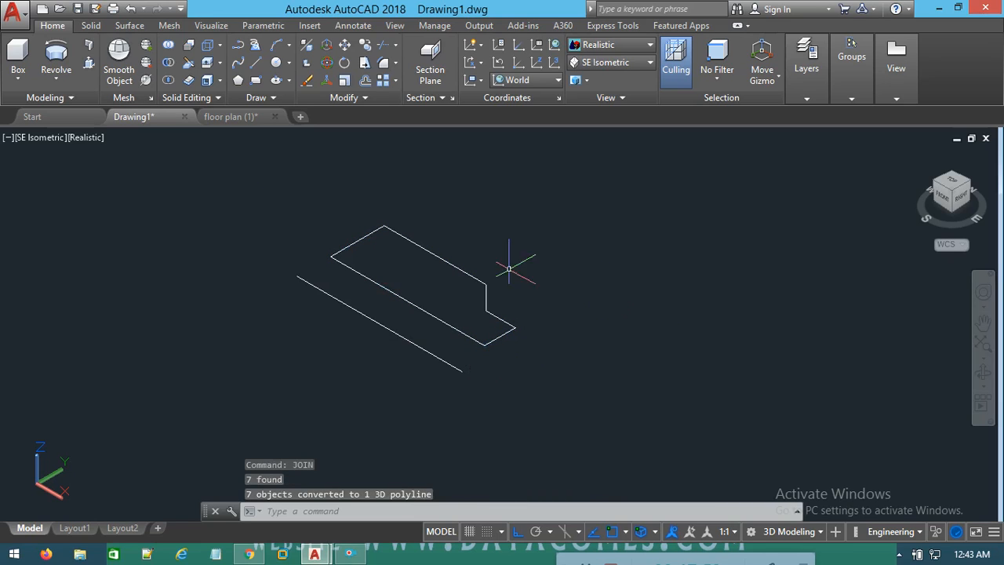
Try to revolve the joined outline as a solid about the parallel line, using the line's two endpoints as the axis
click(55, 55)
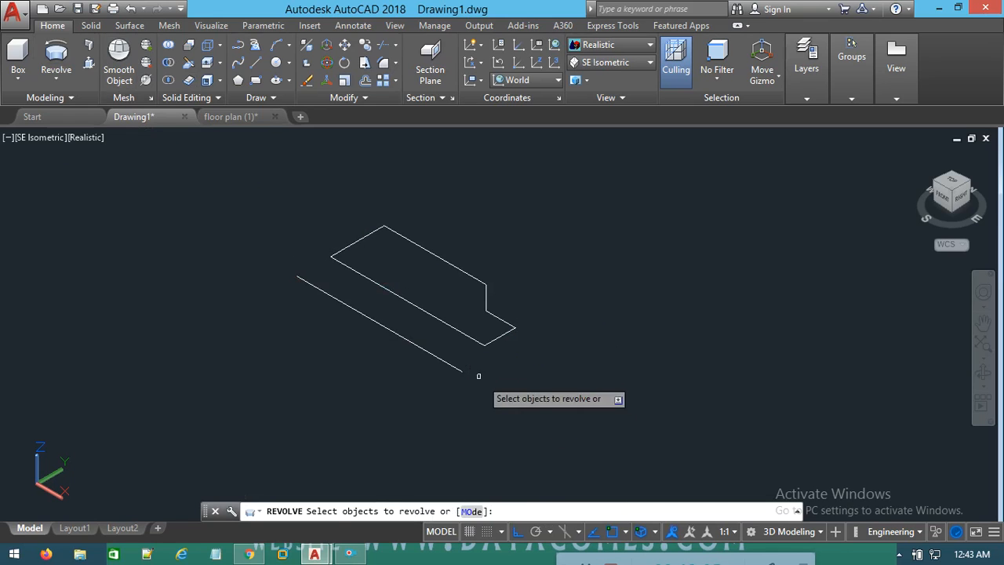
click(492, 343)
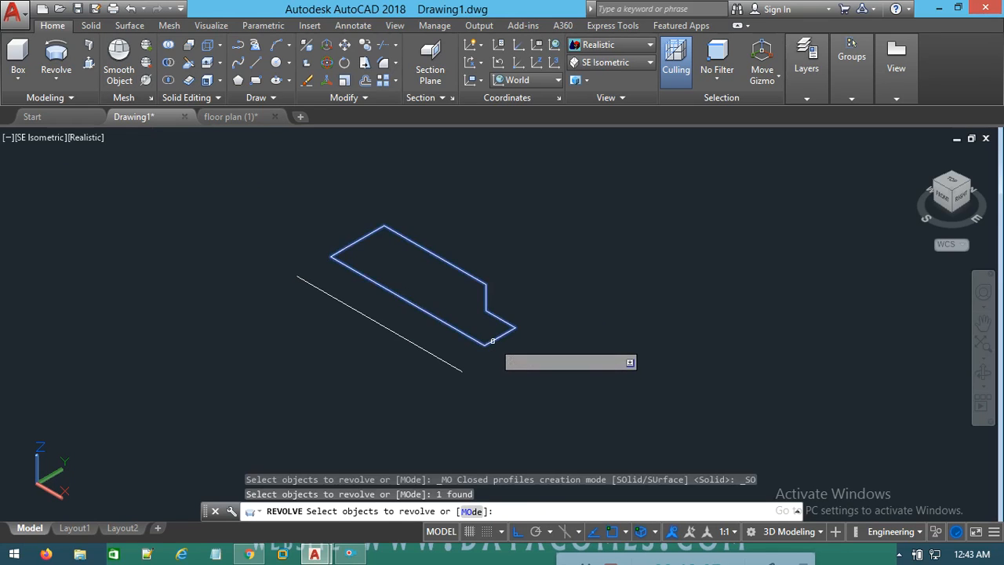
right_click(493, 344)
click(522, 350)
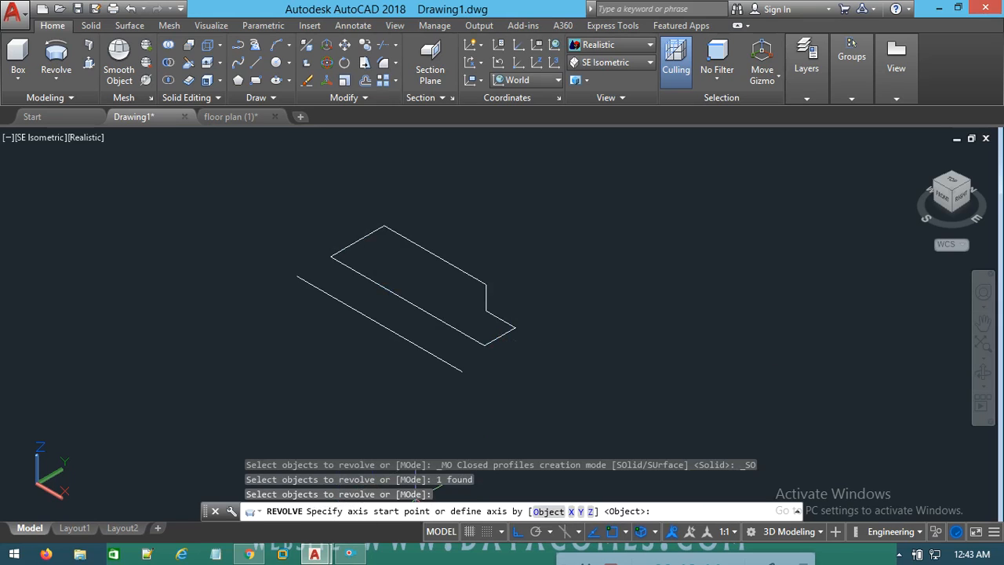
click(297, 276)
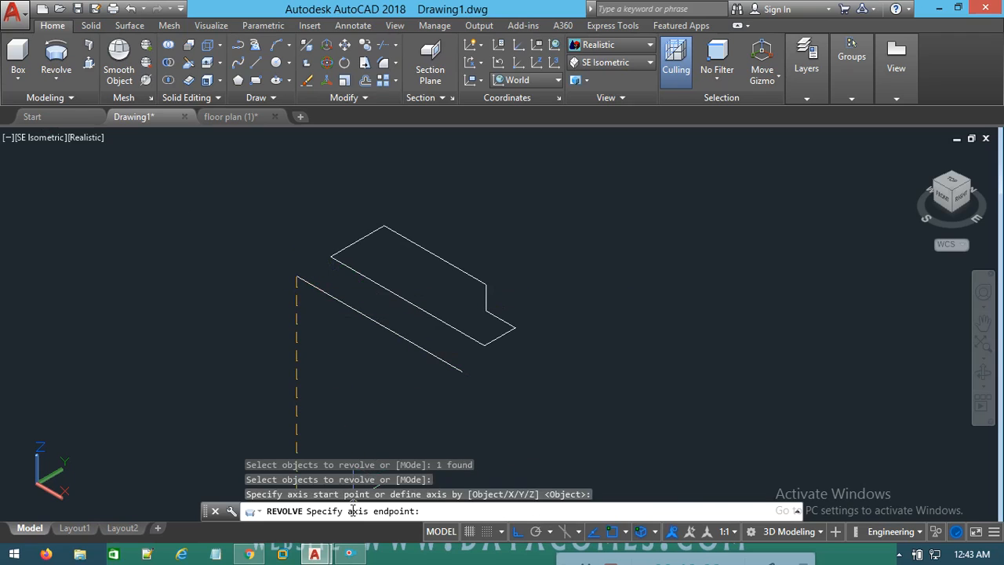
click(462, 371)
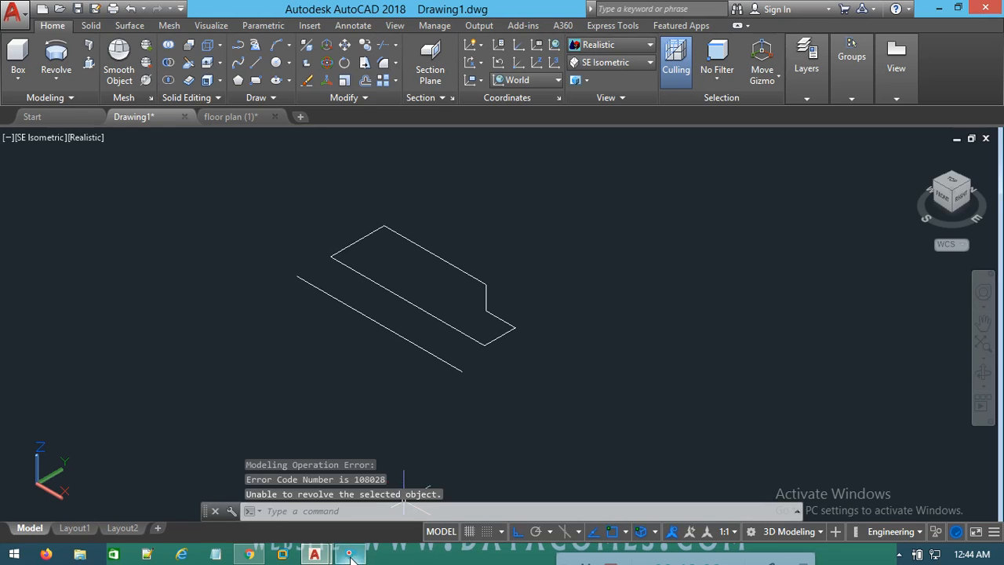
key(Escape)
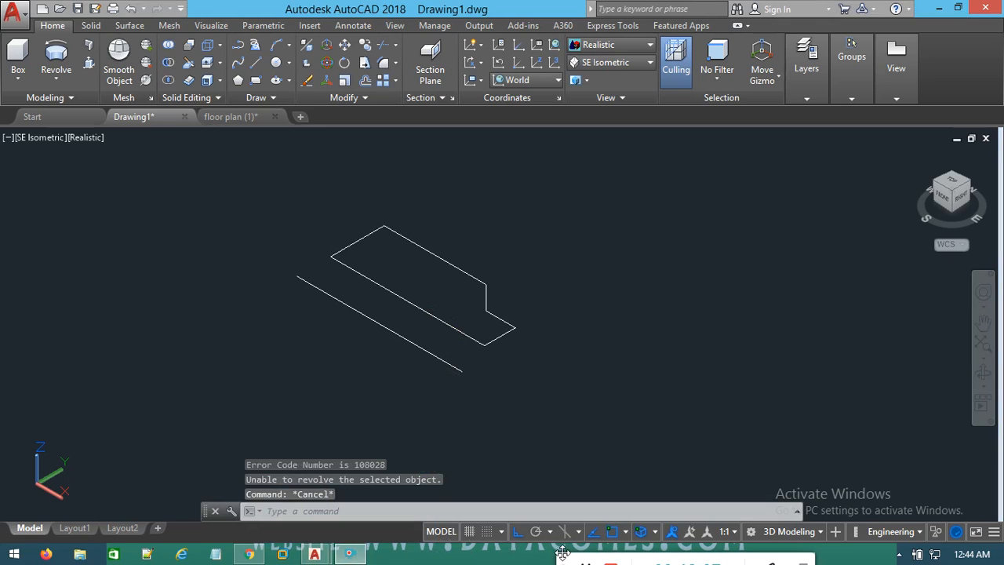
drag(562, 554, 557, 516)
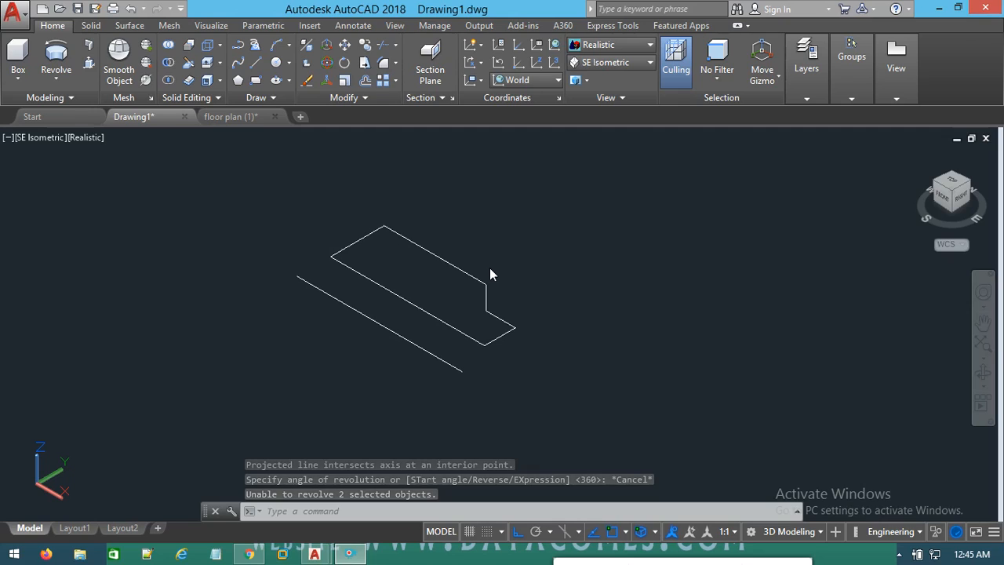
click(431, 254)
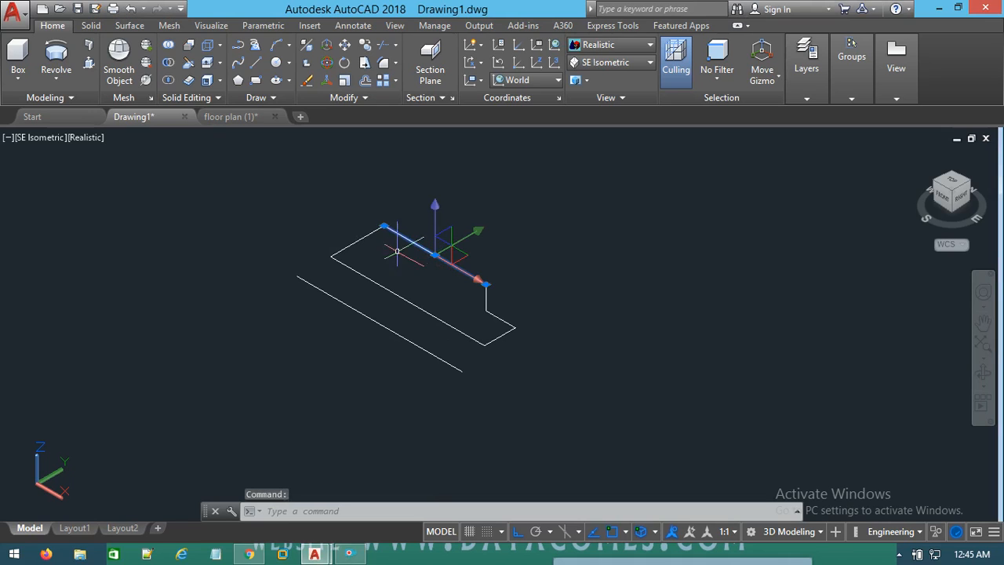
click(356, 240)
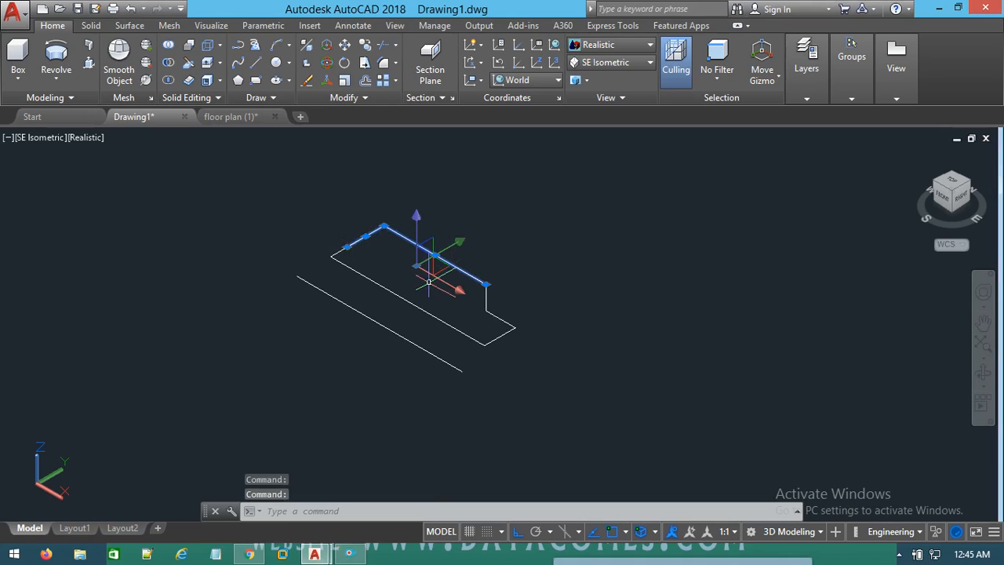
key(Escape)
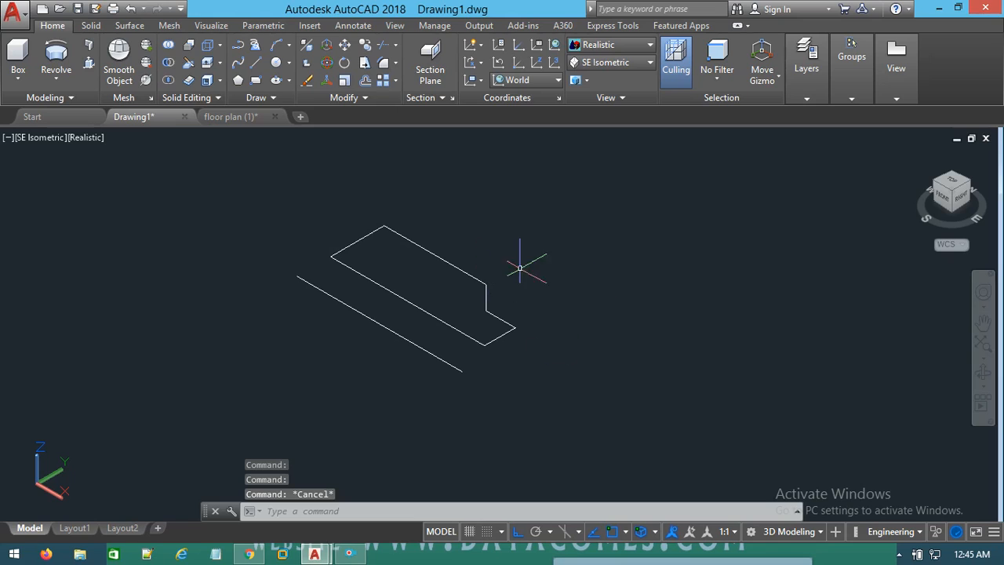
Revolve all the separate outline lines 360 degrees about the parallel line, using its two endpoints as the axis
scroll(463, 284, up, 2)
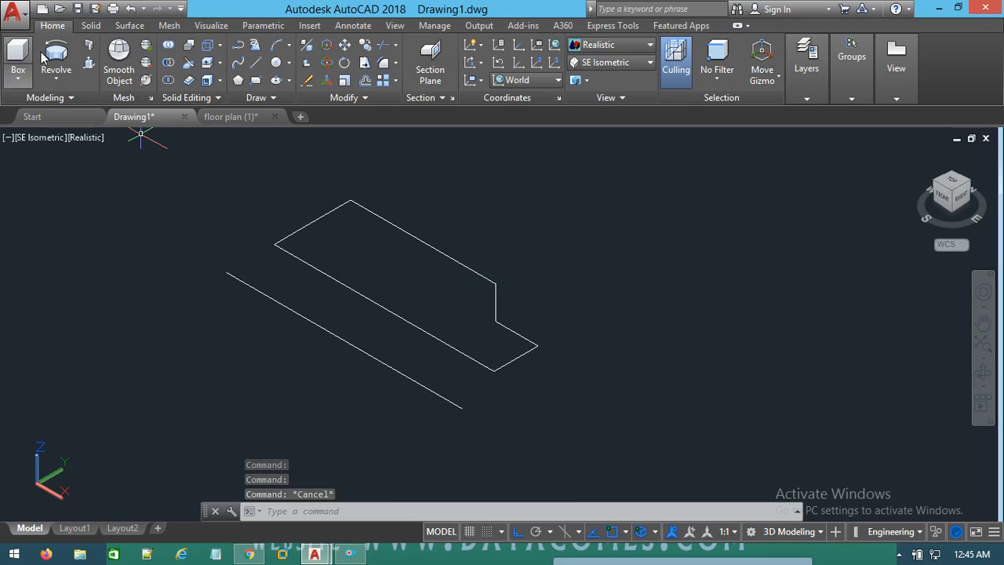
click(76, 58)
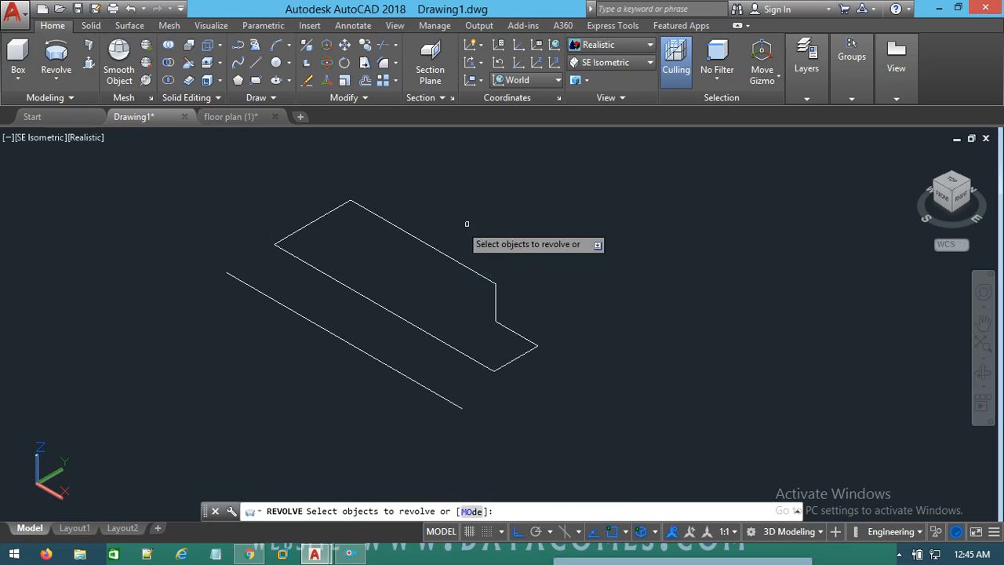
click(602, 244)
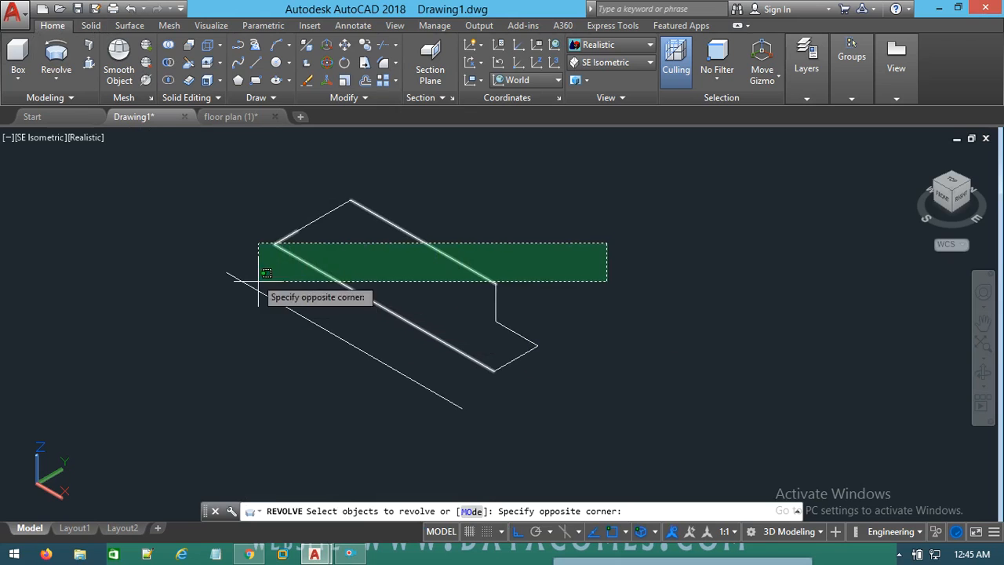
key(Escape)
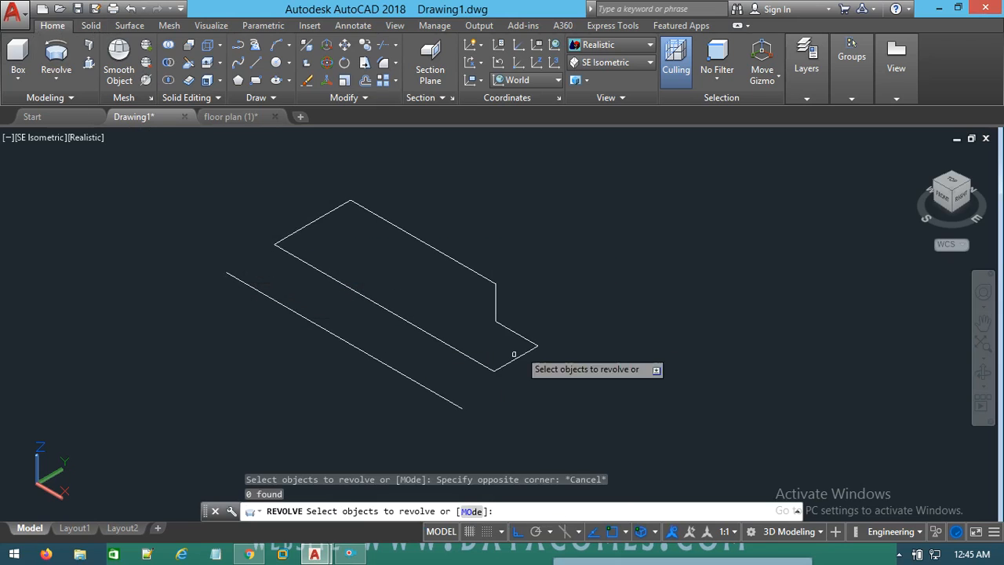
mouse_move(603, 318)
mouse_down()
mouse_move(509, 374)
mouse_move(339, 312)
mouse_move(281, 234)
mouse_move(409, 168)
mouse_up()
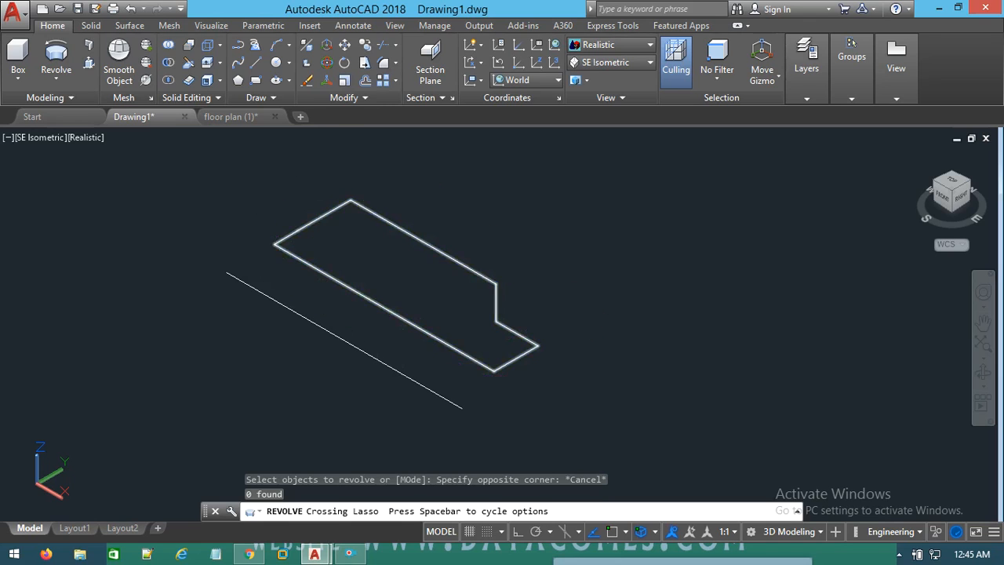
right_click(403, 195)
click(474, 207)
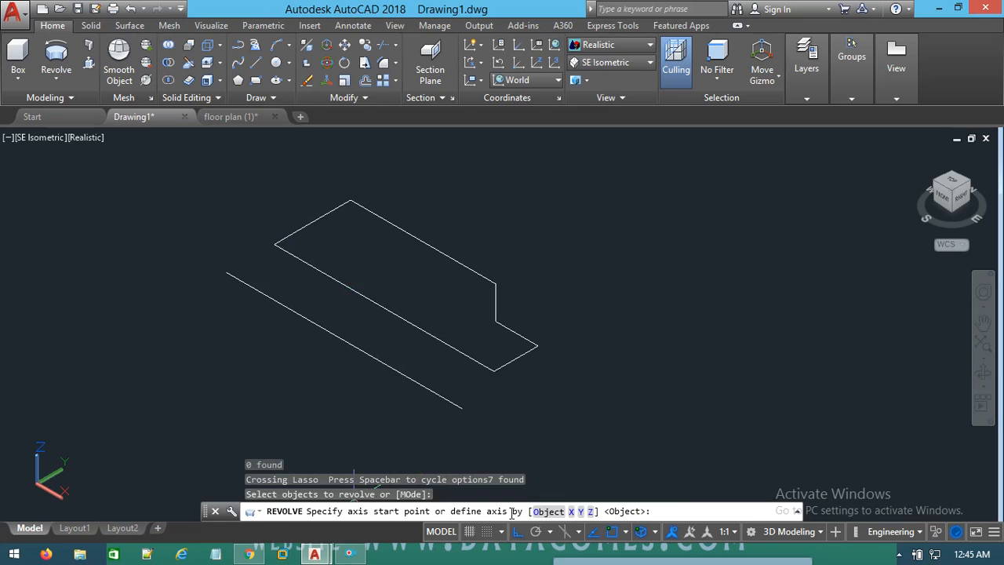
click(226, 272)
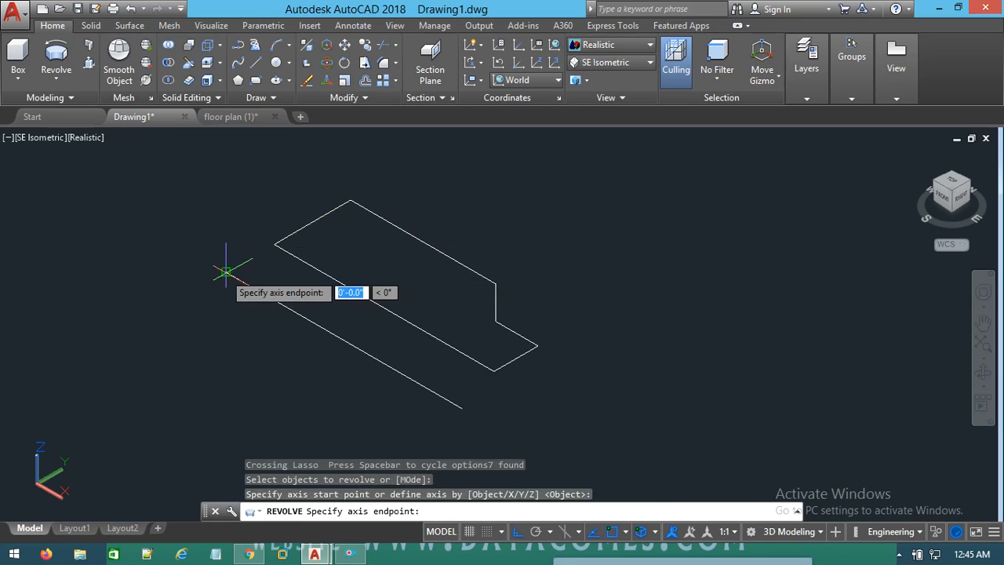
click(463, 409)
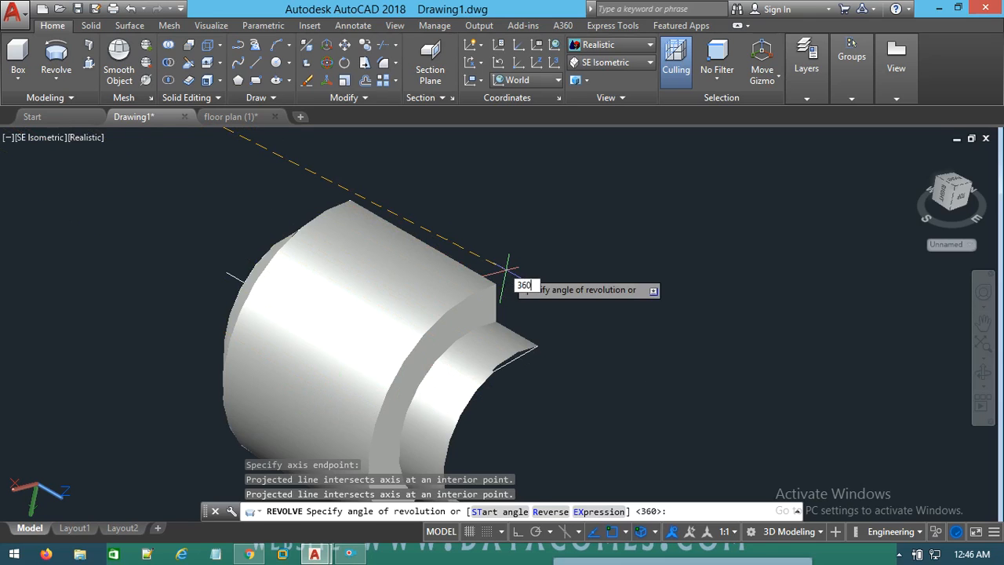
key(Return)
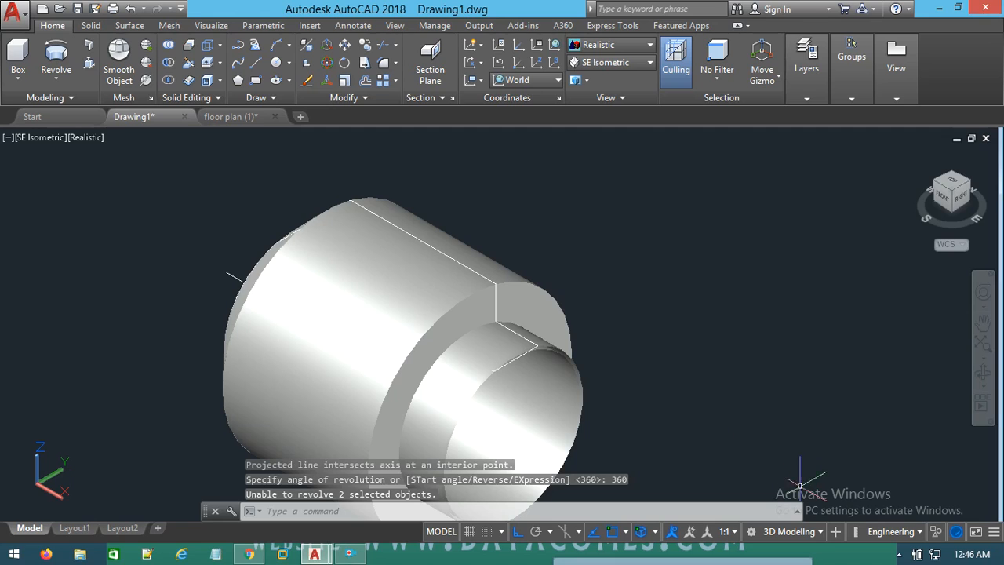
key(Escape)
Examine the revolved shape by centring it and orbiting to a lower view of its front side
scroll(696, 372, down, 5)
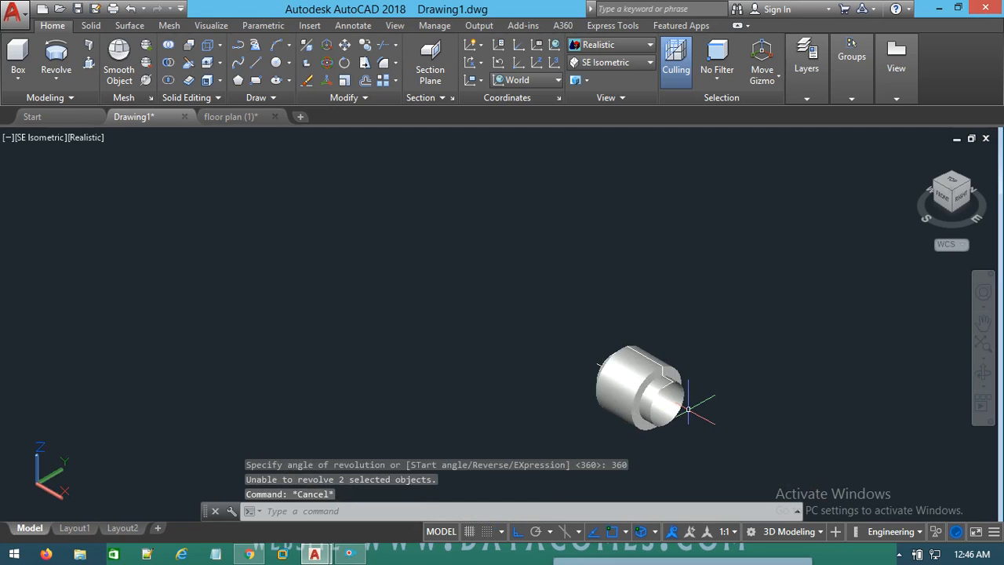
scroll(689, 403, up, 3)
middle_drag(689, 403, 554, 349)
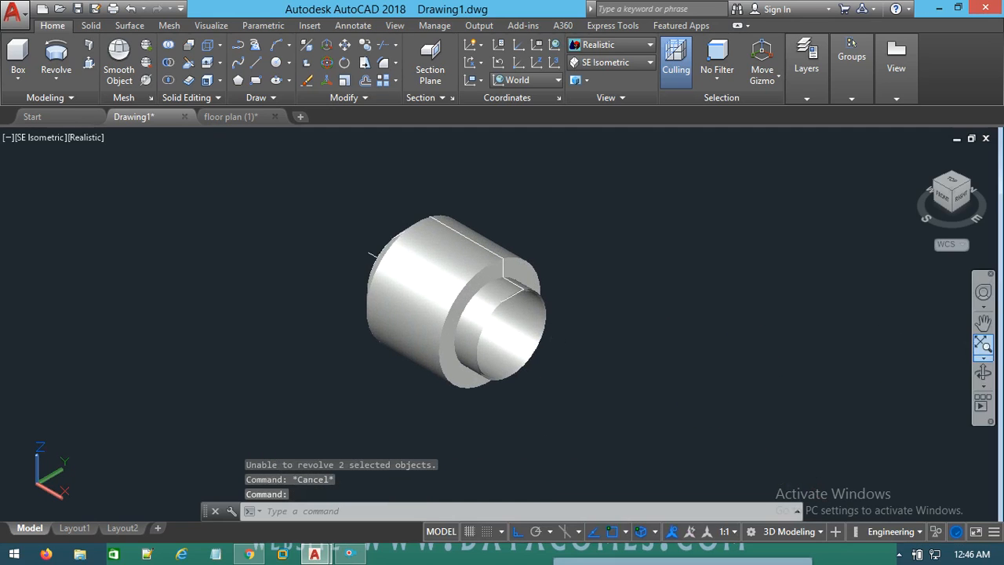
click(982, 373)
drag(753, 369, 763, 263)
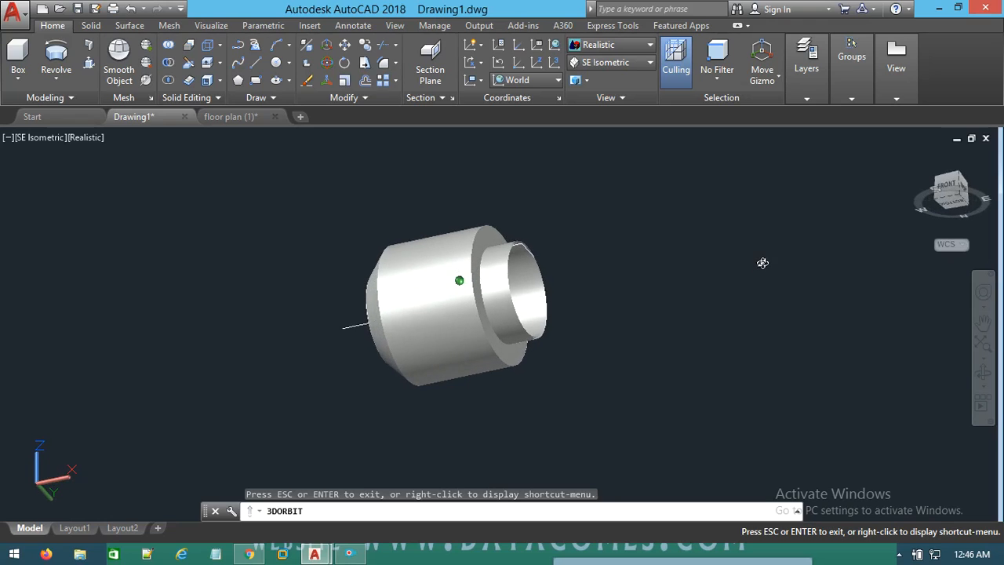